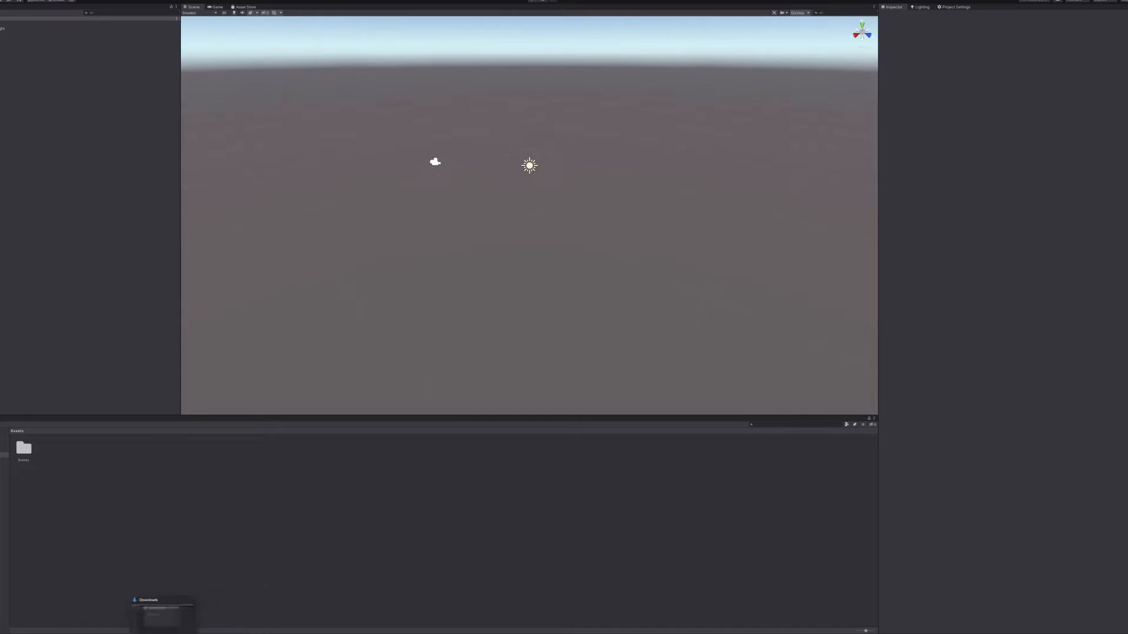
Import the complete VRCSDK3-AVATAR unity package from the Downloads folder into the project.
{"action": "left_click", "coordinate": [97, 617]}
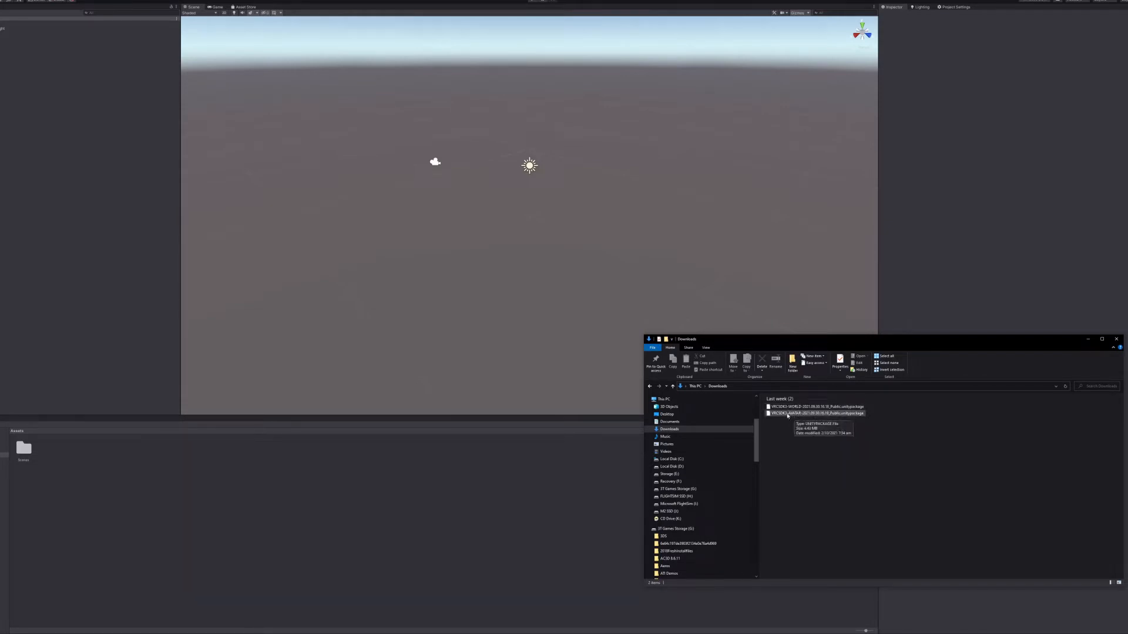
{"action": "left_click_drag", "start_coordinate": [788, 414], "coordinate": [258, 500]}
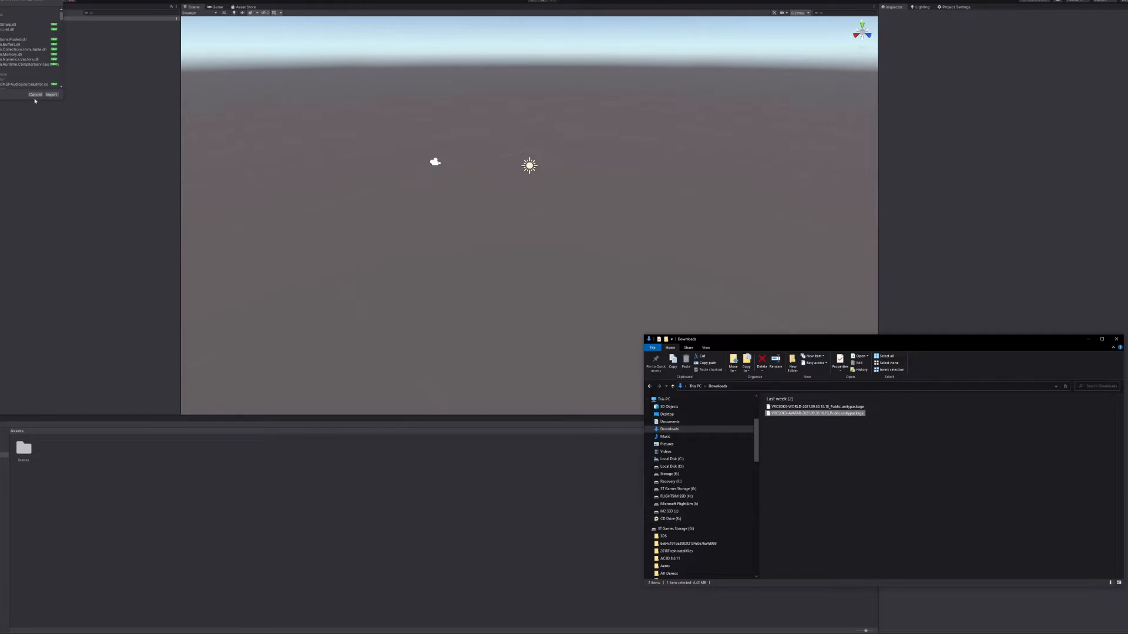
{"action": "left_click", "coordinate": [52, 95]}
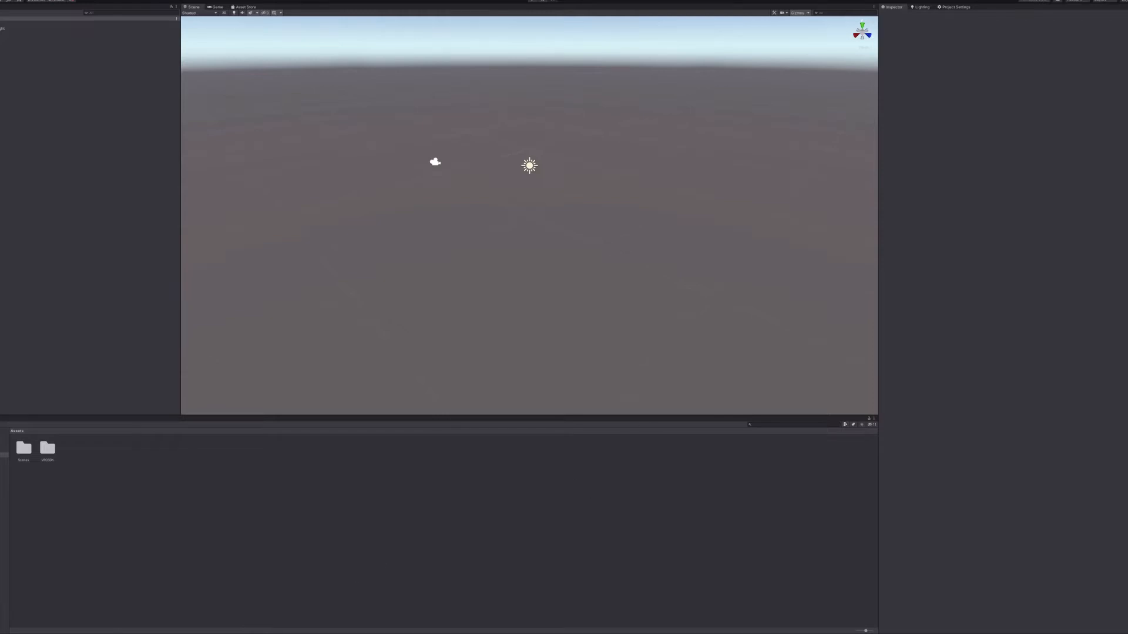
Import lurcher rigfixed.fbx from the Masterpiece Motion Exports folder into the project's Assets.
{"action": "key", "text": "alt+Tab"}
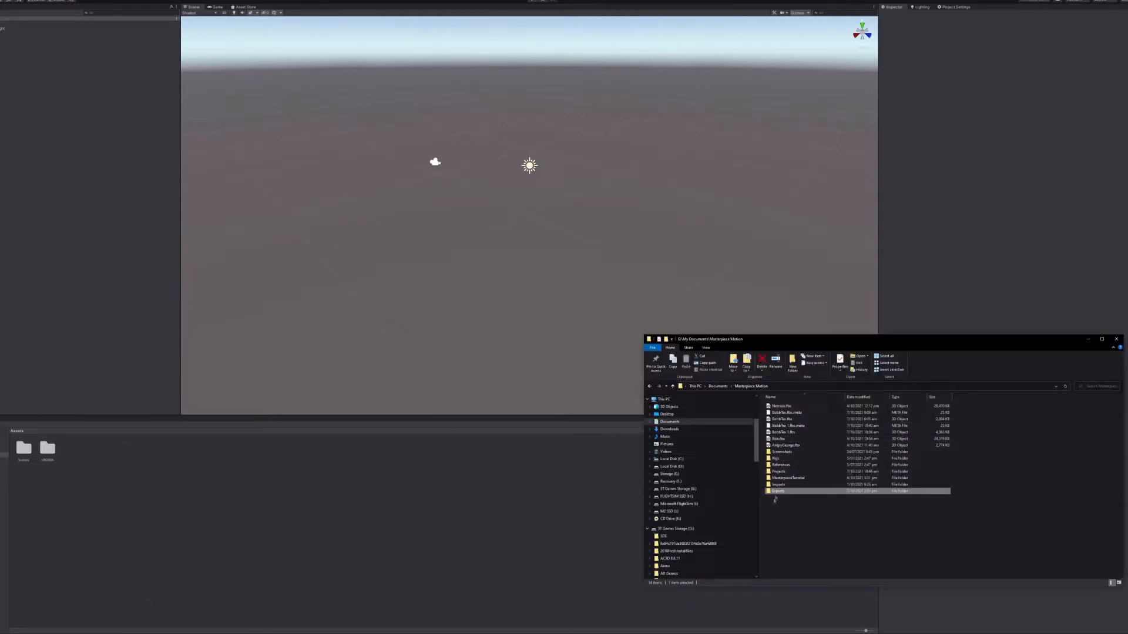
{"action": "double_click", "coordinate": [769, 492]}
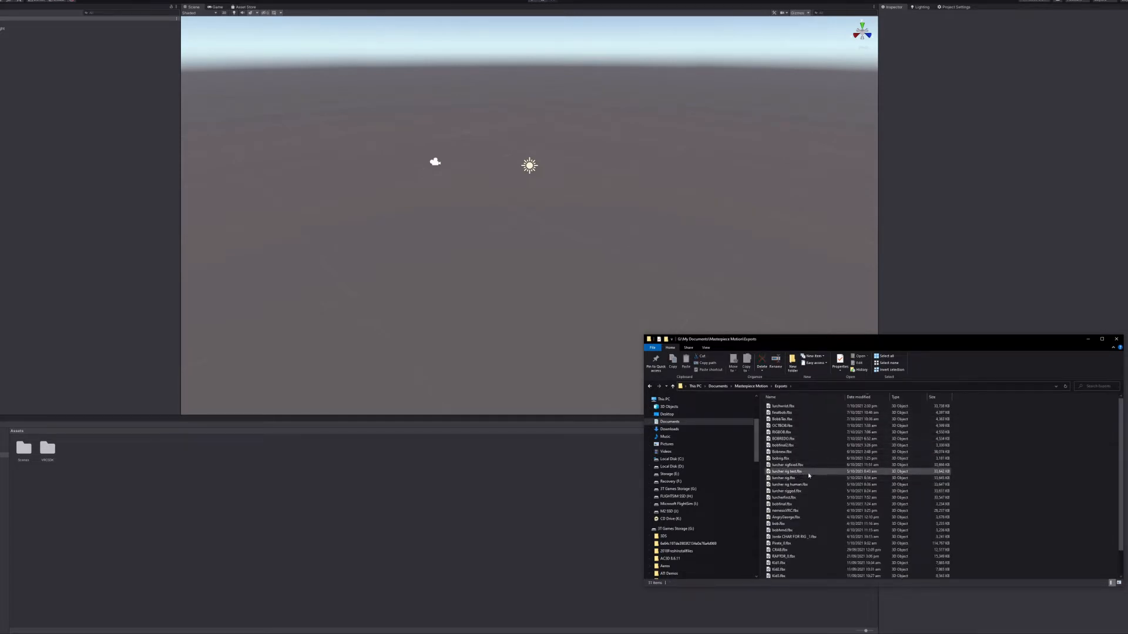
{"action": "left_click_drag", "start_coordinate": [787, 464], "coordinate": [455, 486]}
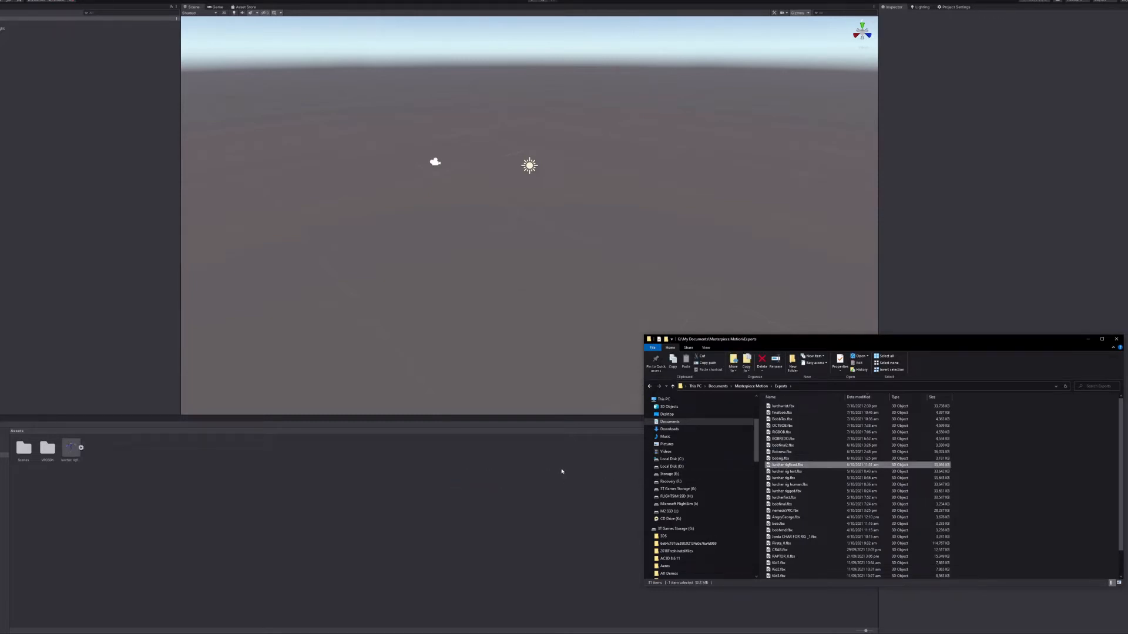
{"action": "left_click", "coordinate": [562, 469]}
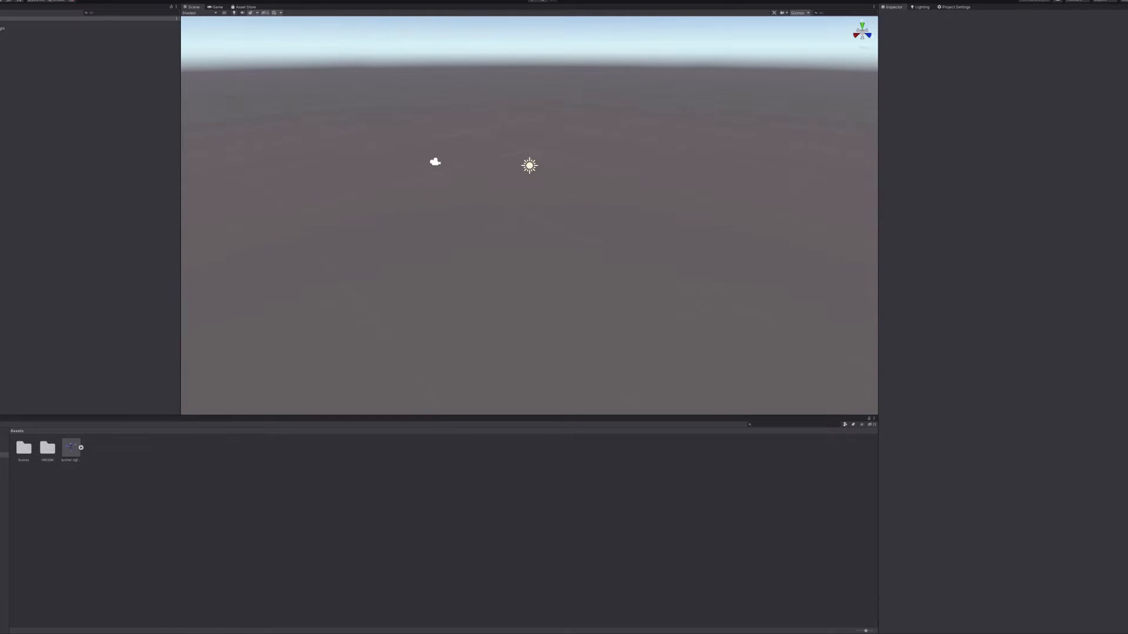
Copy the lurchpaint folder from Masterpiece Creator's Exports folder into the project's Assets.
{"action": "key", "text": "alt+Tab"}
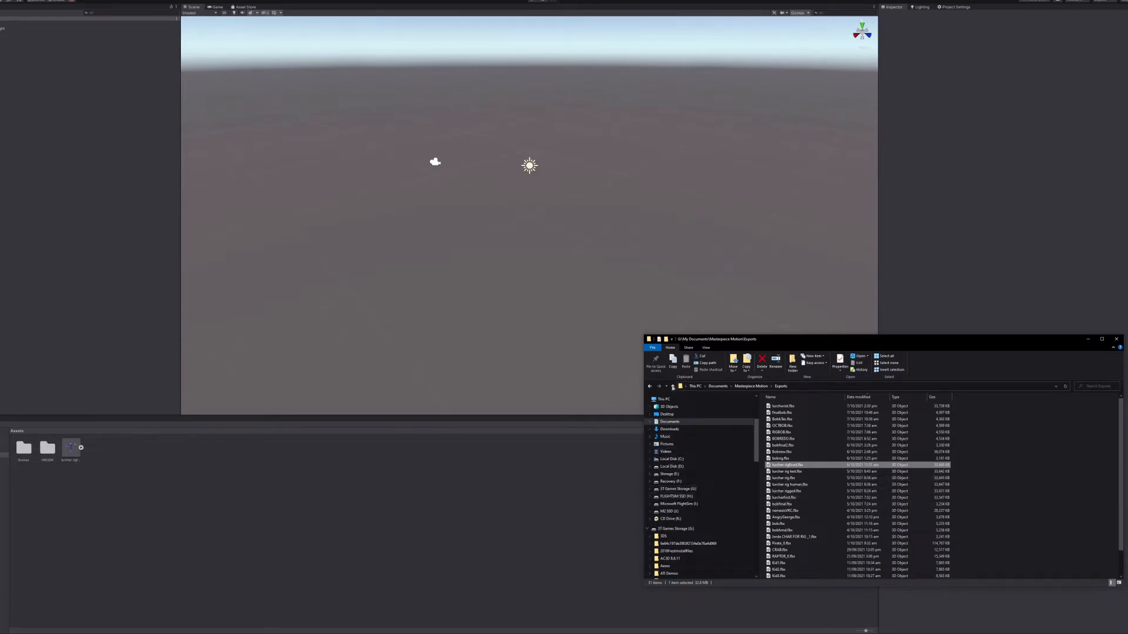
{"action": "left_click", "coordinate": [672, 387]}
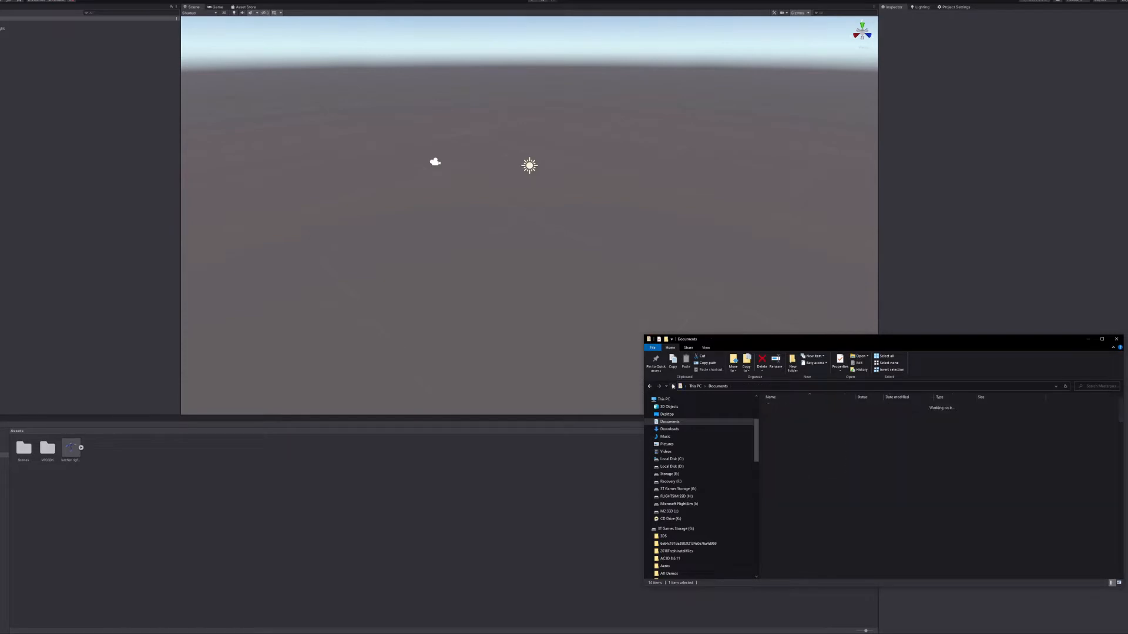
{"action": "left_click", "coordinate": [672, 387]}
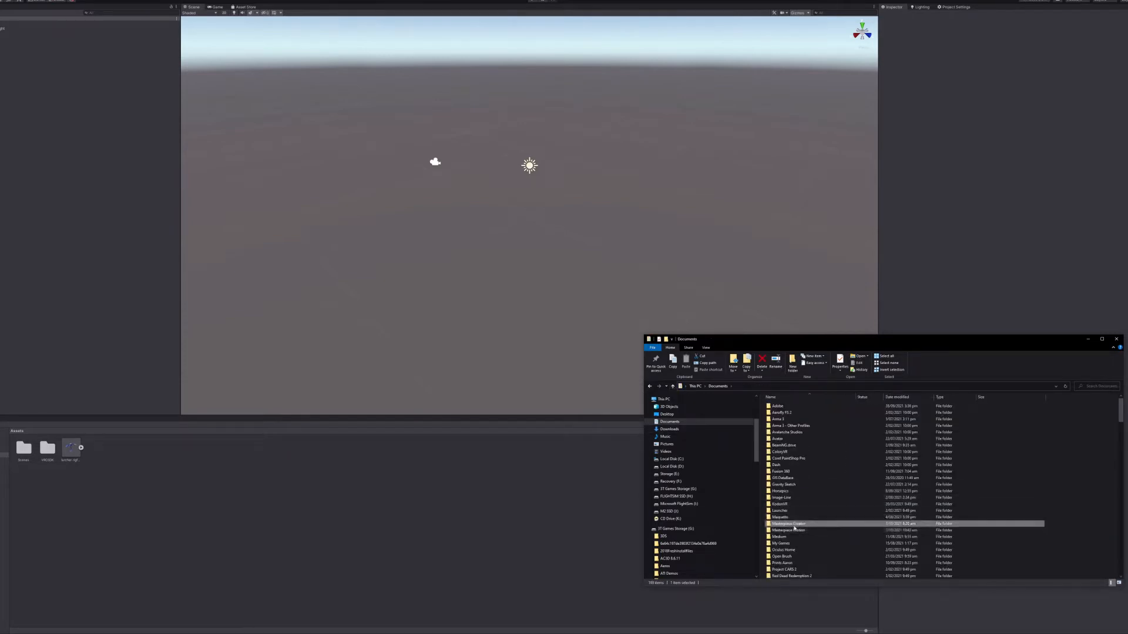
{"action": "double_click", "coordinate": [793, 524]}
{"action": "double_click", "coordinate": [776, 419]}
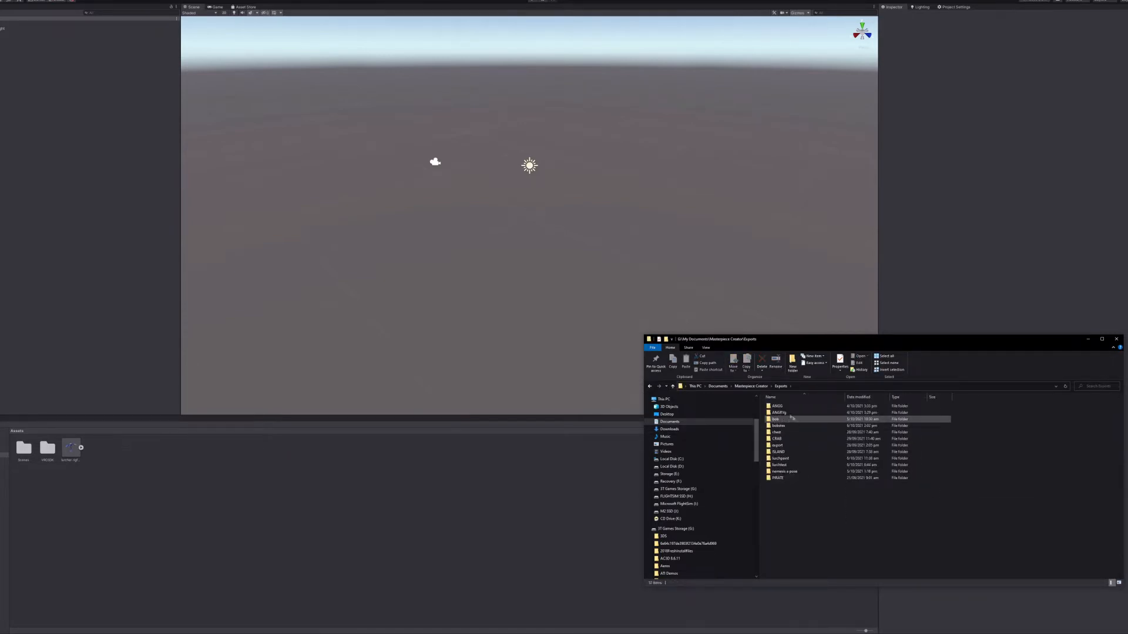
{"action": "left_click_drag", "start_coordinate": [780, 459], "coordinate": [365, 466]}
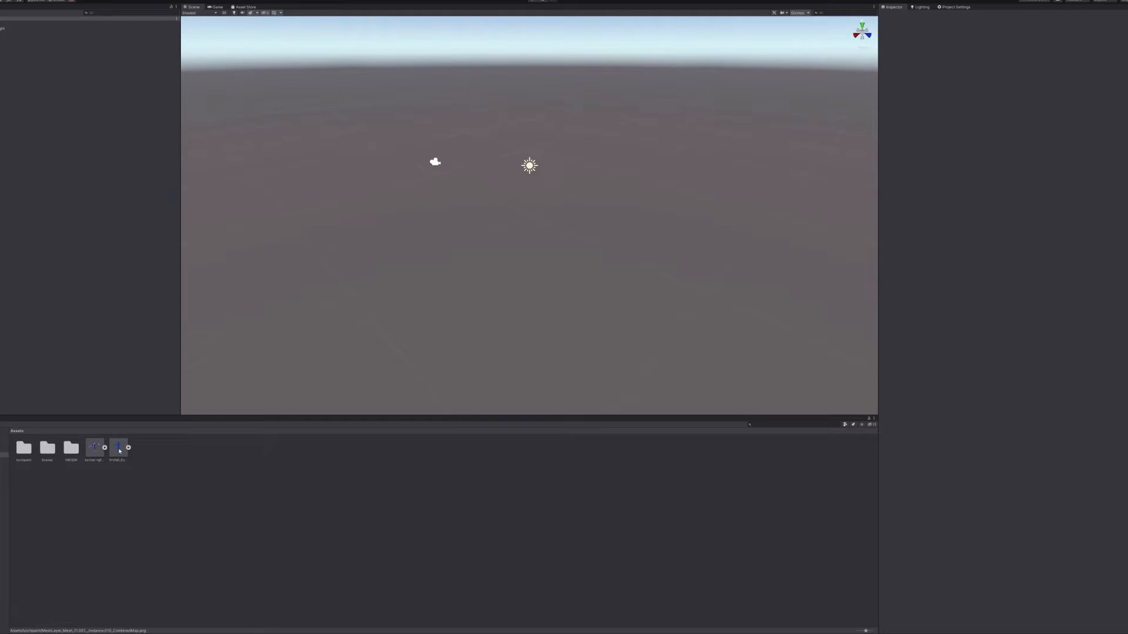
Place the Vrchat_Example_Avatar model in the scene and frame it from the front.
{"action": "left_click_drag", "start_coordinate": [120, 450], "coordinate": [3, 242]}
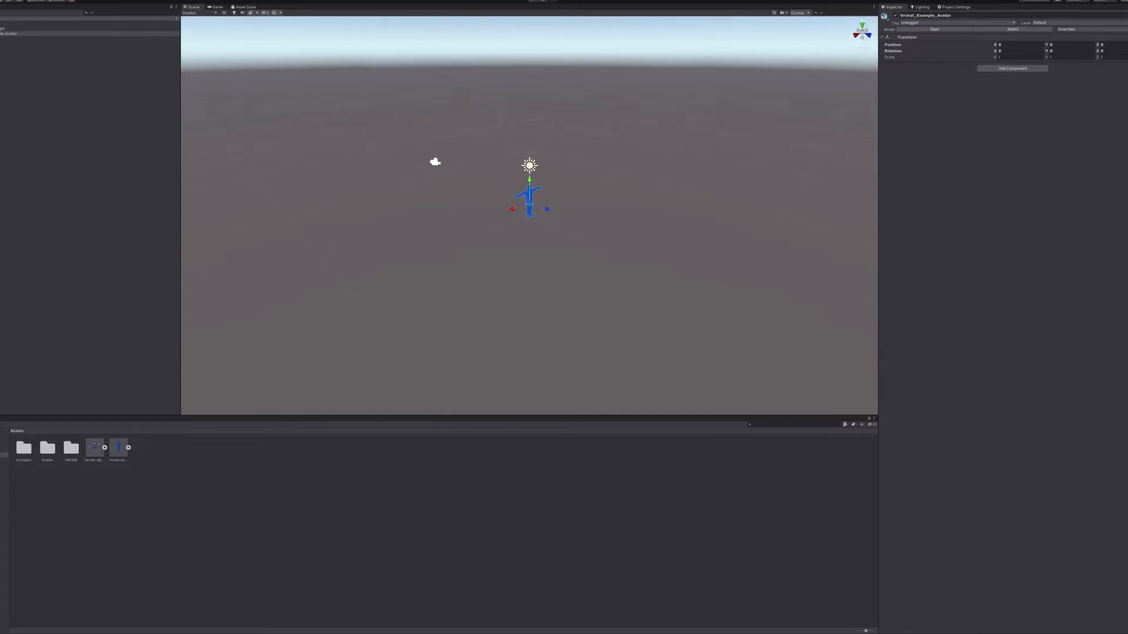
{"action": "left_click_drag", "start_coordinate": [175, 184], "coordinate": [53, 174]}
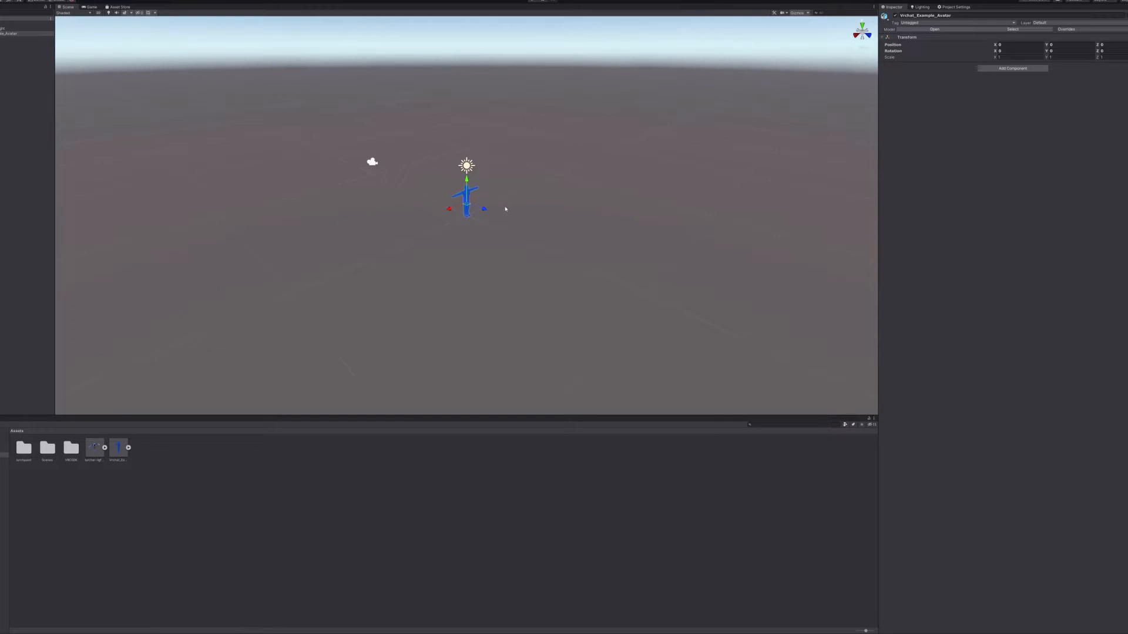
{"action": "key", "text": "f"}
{"action": "left_click_drag", "start_coordinate": [510, 202], "coordinate": [658, 235], "text": "alt"}
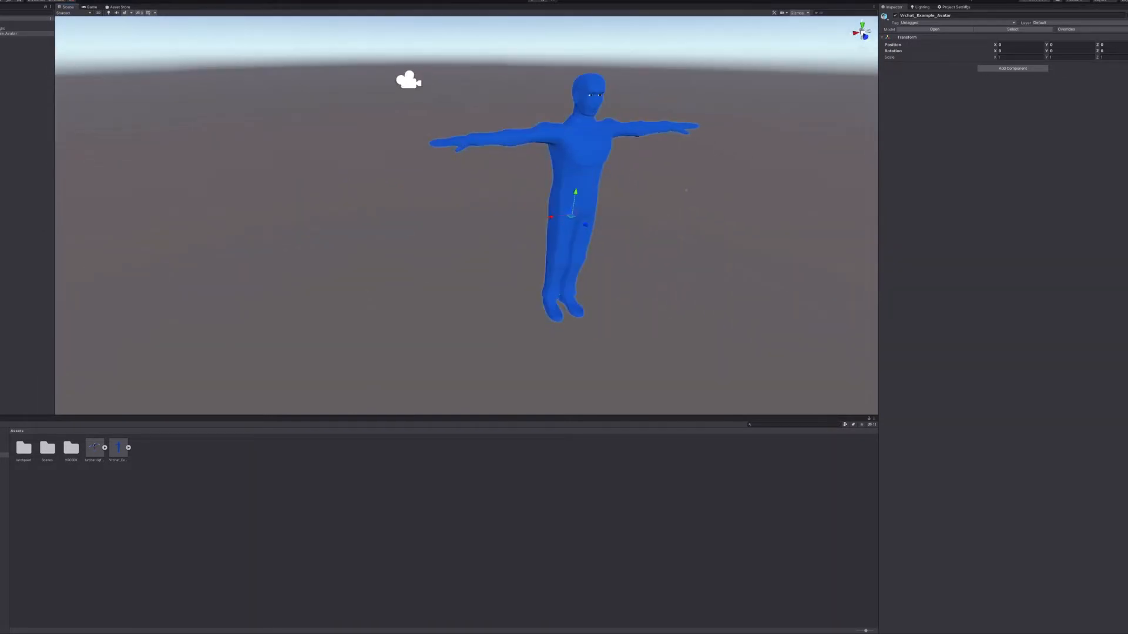
{"action": "left_click", "coordinate": [867, 37]}
{"action": "middle_click_drag", "start_coordinate": [696, 166], "coordinate": [534, 267]}
{"action": "scroll", "coordinate": [572, 228], "scroll_direction": "down", "scroll_amount": 3}
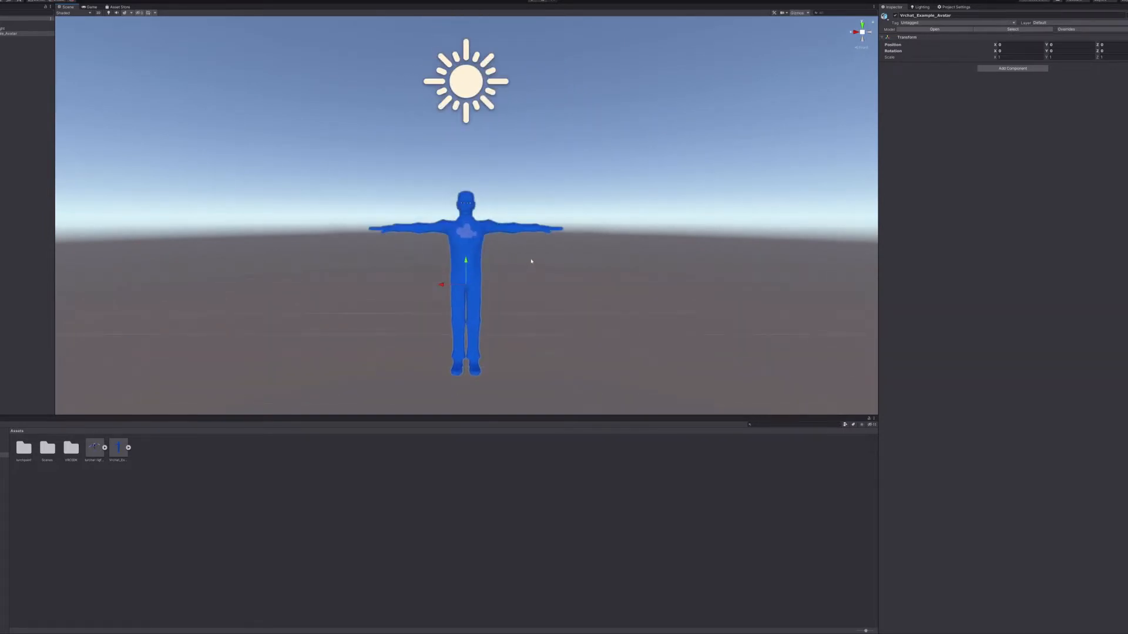
Add the lurcher rigfixed model to the scene alongside the example avatar for a size comparison.
{"action": "left_click", "coordinate": [95, 451]}
{"action": "left_click_drag", "start_coordinate": [95, 449], "coordinate": [11, 337]}
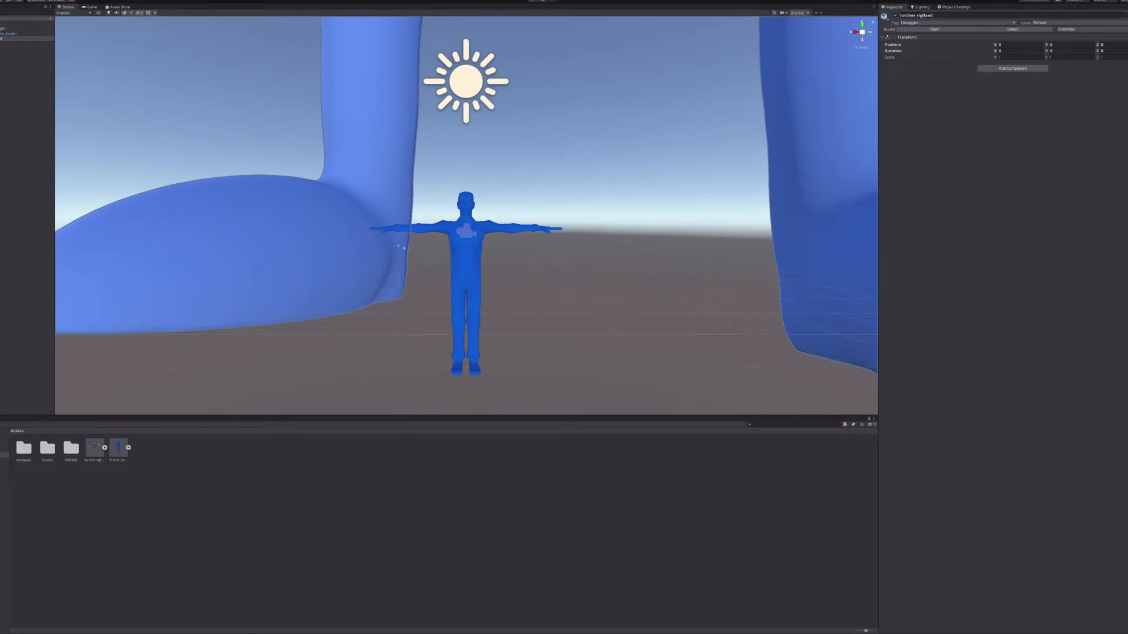
{"action": "scroll", "coordinate": [456, 157], "scroll_direction": "down", "scroll_amount": 5}
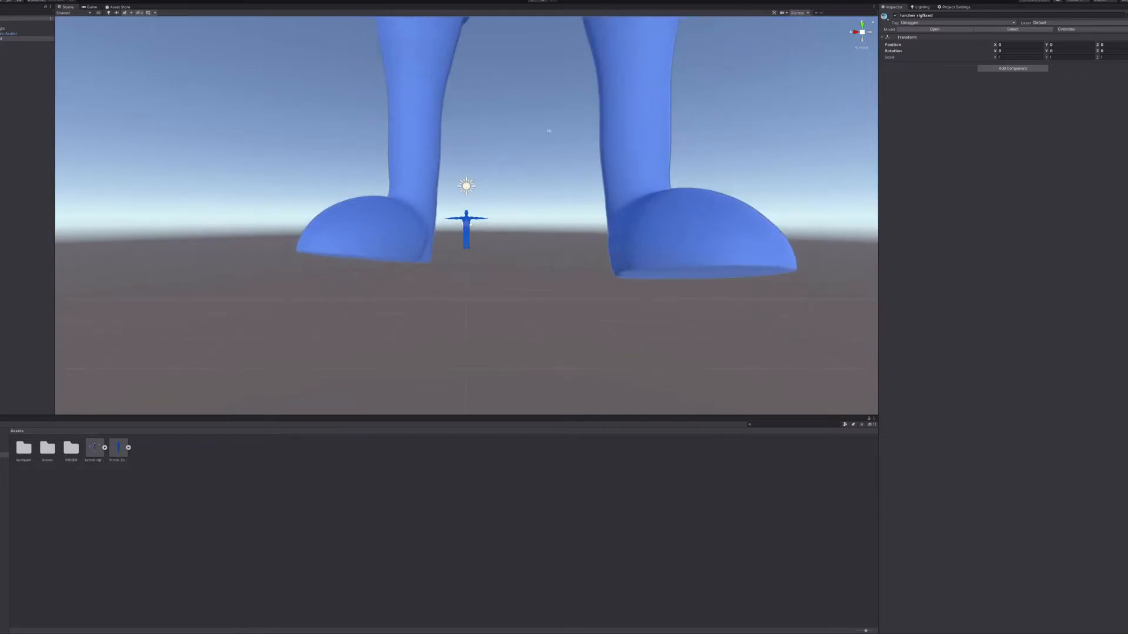
{"action": "scroll", "coordinate": [488, 348], "scroll_direction": "up", "scroll_amount": 10}
{"action": "scroll", "coordinate": [488, 347], "scroll_direction": "down", "scroll_amount": 8}
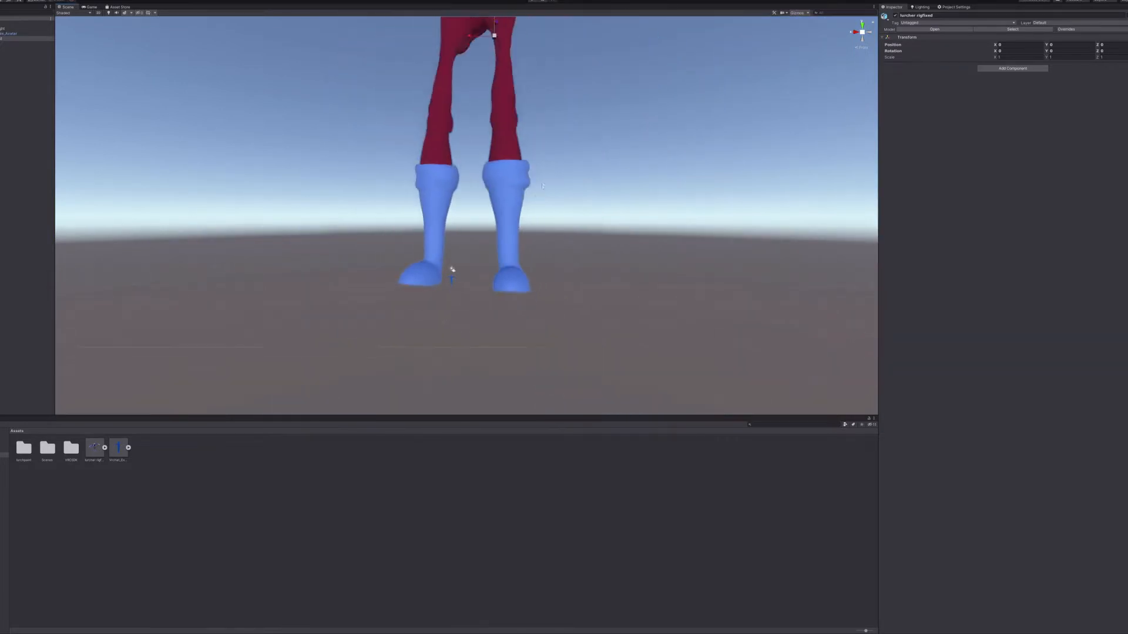
Scale the lurcher model down uniformly to about 0.033, close to the example avatar's size.
{"action": "left_click_drag", "start_coordinate": [497, 111], "coordinate": [488, 135]}
{"action": "key", "text": "w"}
{"action": "left_click_drag", "start_coordinate": [492, 86], "coordinate": [463, 327]}
{"action": "scroll", "coordinate": [462, 328], "scroll_direction": "up", "scroll_amount": 2}
{"action": "middle_click_drag", "start_coordinate": [481, 311], "coordinate": [500, 212]}
{"action": "scroll", "coordinate": [514, 309], "scroll_direction": "up", "scroll_amount": 2}
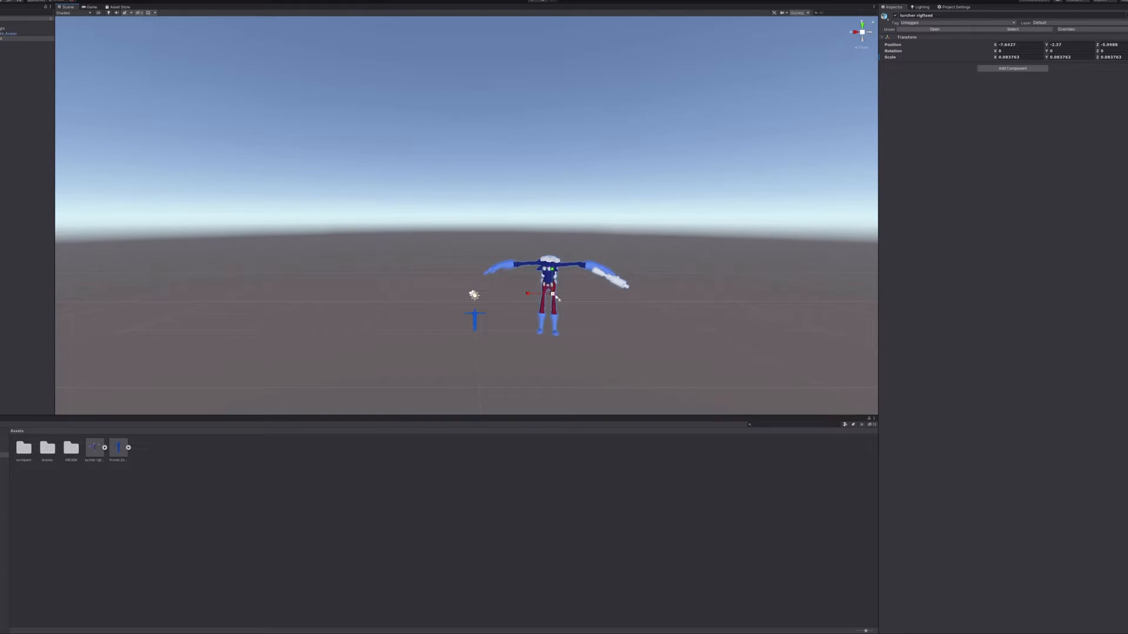
{"action": "left_click_drag", "start_coordinate": [555, 297], "coordinate": [548, 299]}
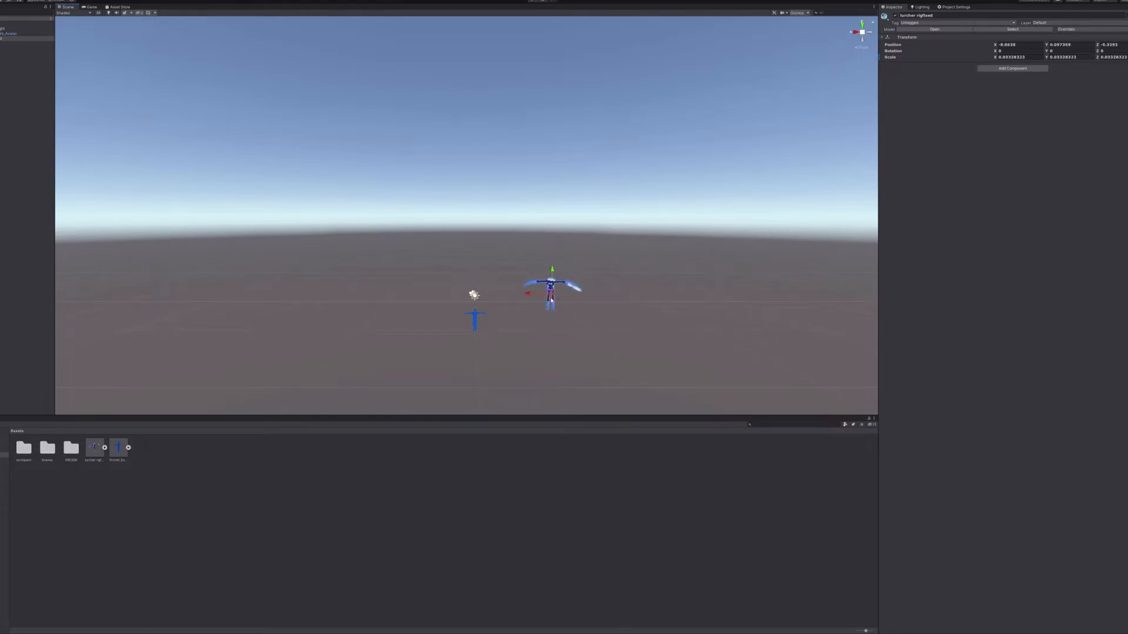
Move the lurcher model onto the example avatar so that their bodies and feet line up.
{"action": "left_click_drag", "start_coordinate": [535, 310], "coordinate": [451, 295]}
{"action": "middle_click_drag", "start_coordinate": [451, 295], "coordinate": [498, 252]}
{"action": "left_click_drag", "start_coordinate": [489, 311], "coordinate": [518, 320]}
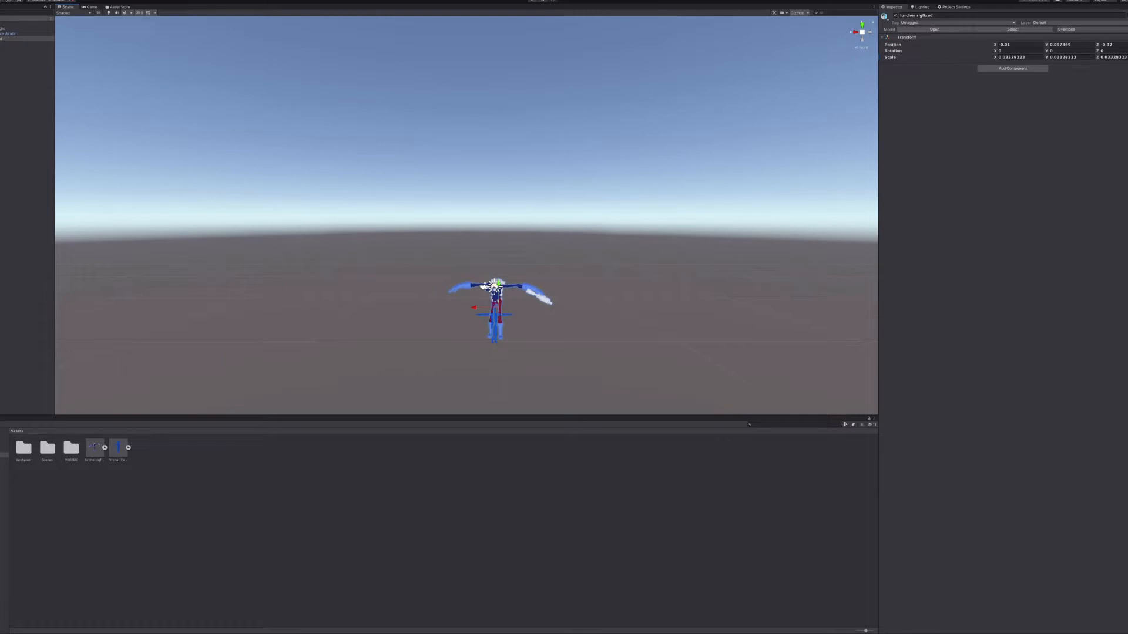
{"action": "left_click", "coordinate": [518, 315]}
{"action": "scroll", "coordinate": [519, 308], "scroll_direction": "up", "scroll_amount": 5}
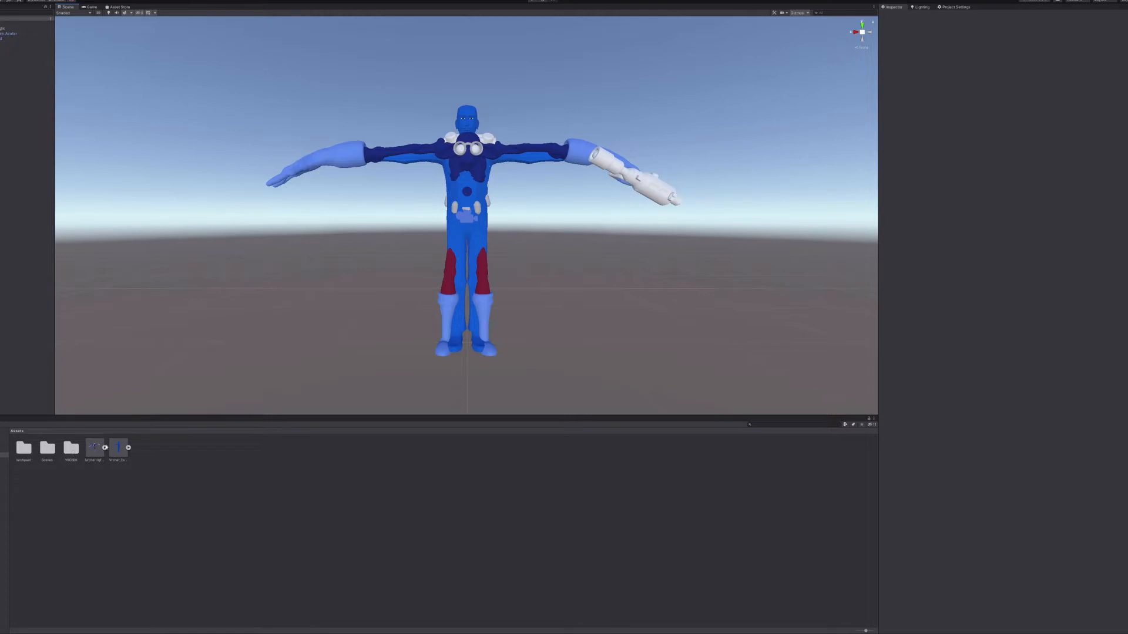
Set the lurcher rigfixed asset's rig animation type to Humanoid, with the avatar created from this model.
{"action": "left_click_drag", "start_coordinate": [93, 415], "coordinate": [92, 487]}
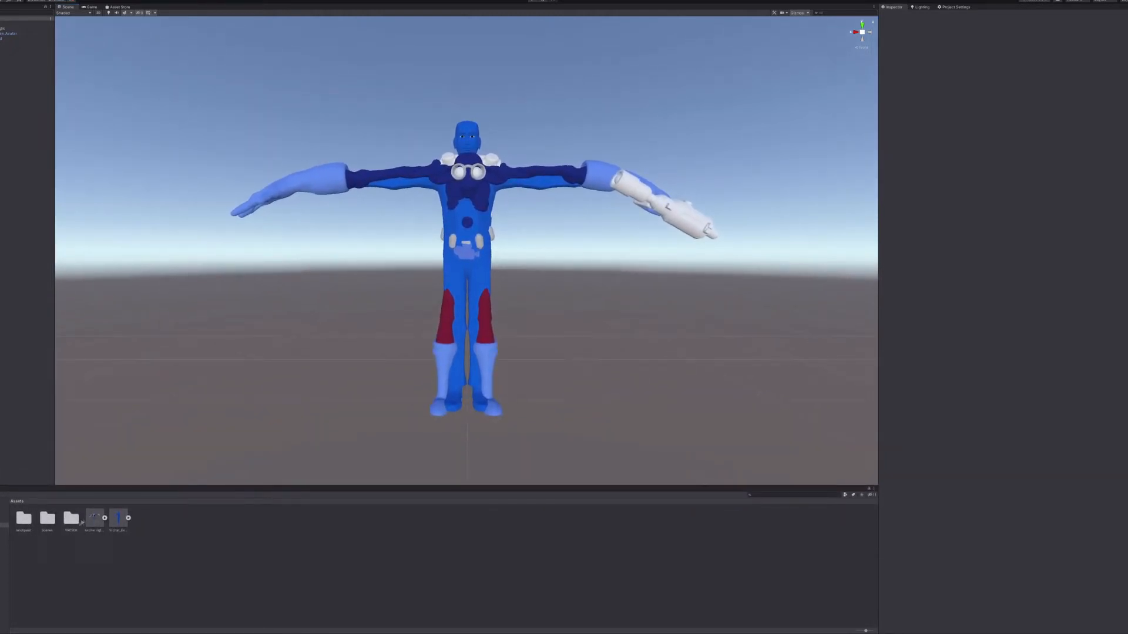
{"action": "left_click", "coordinate": [95, 519]}
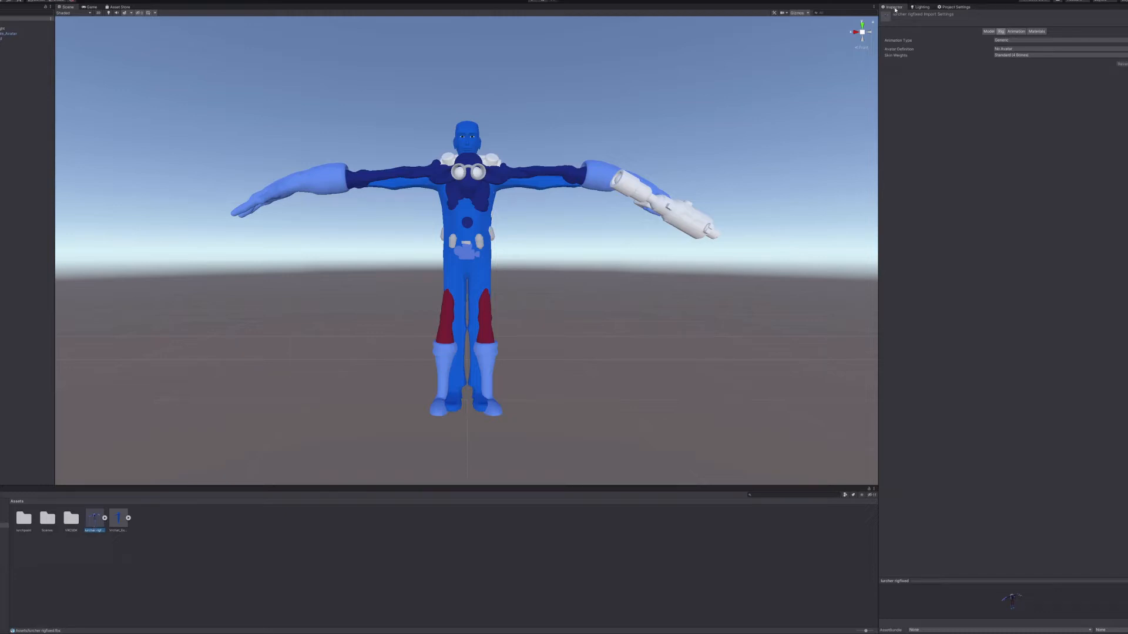
{"action": "left_click_drag", "start_coordinate": [878, 73], "coordinate": [940, 77]}
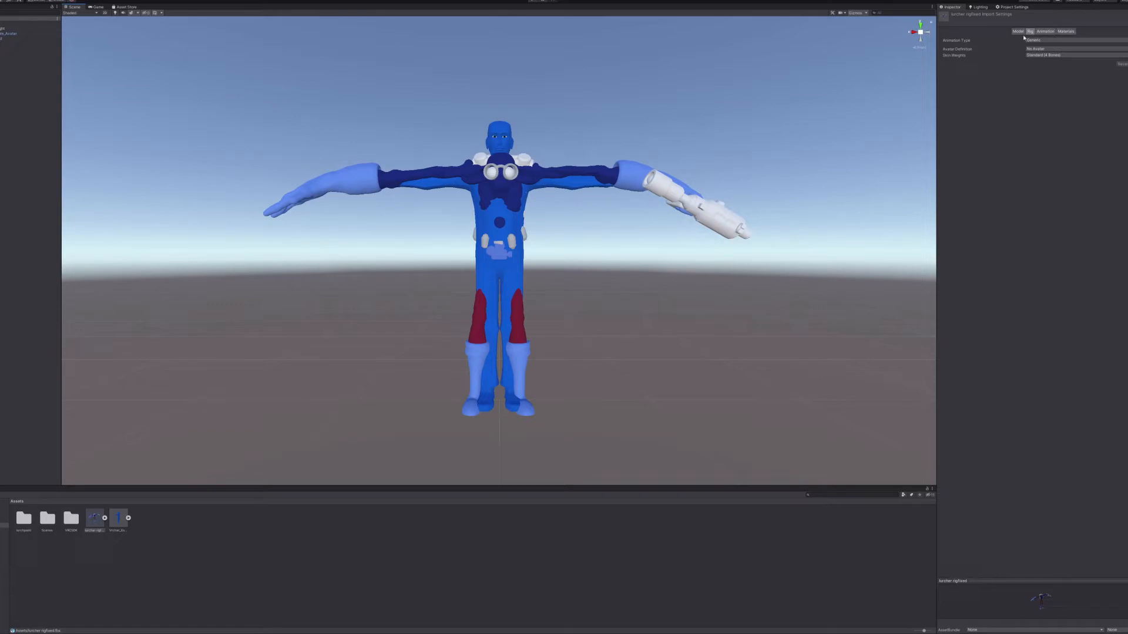
{"action": "left_click", "coordinate": [1018, 31]}
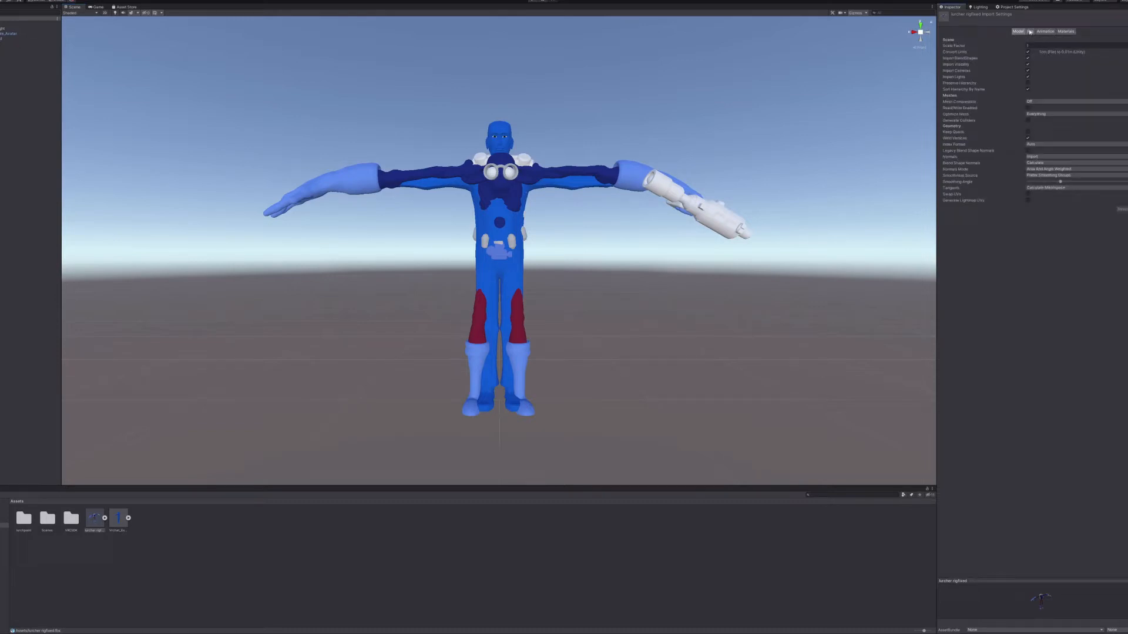
{"action": "left_click", "coordinate": [1030, 32]}
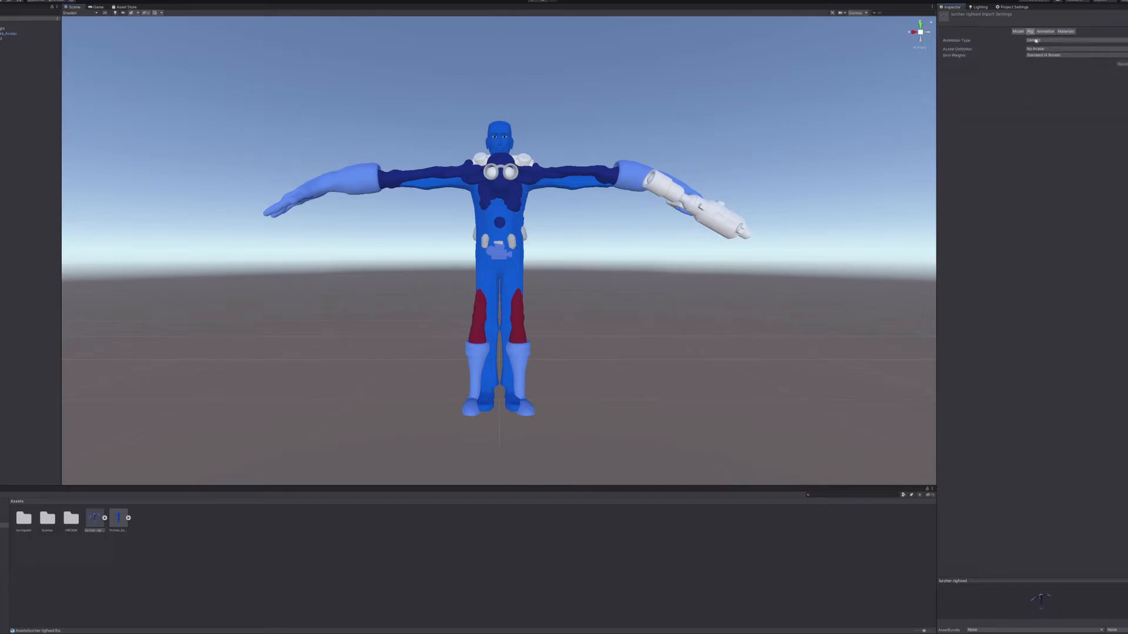
{"action": "left_click", "coordinate": [1038, 41]}
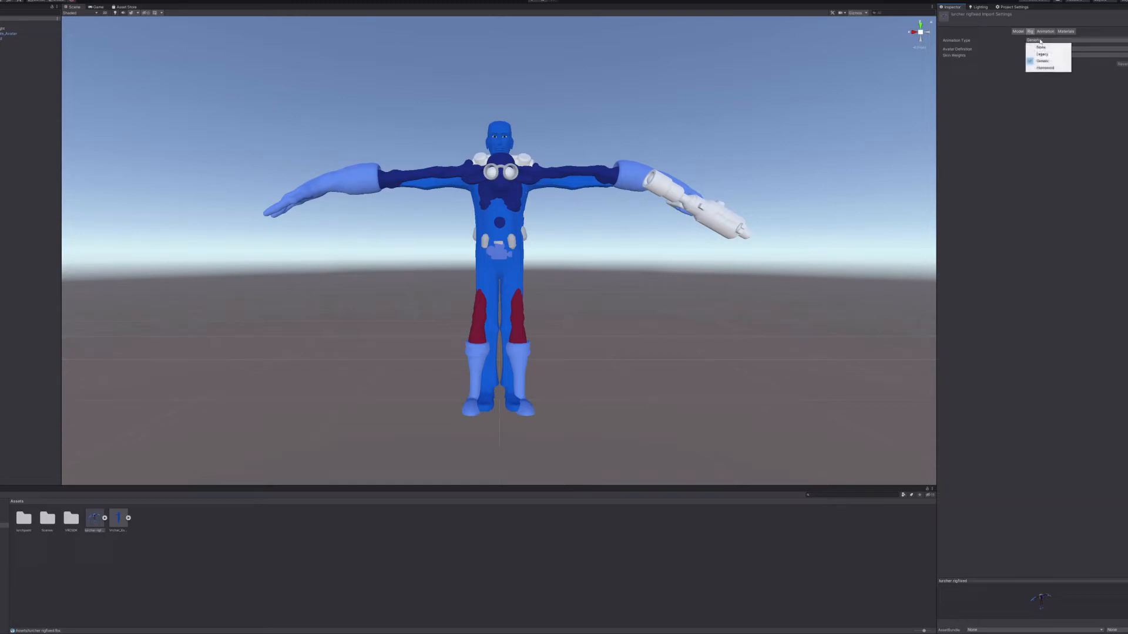
{"action": "left_click", "coordinate": [1048, 63]}
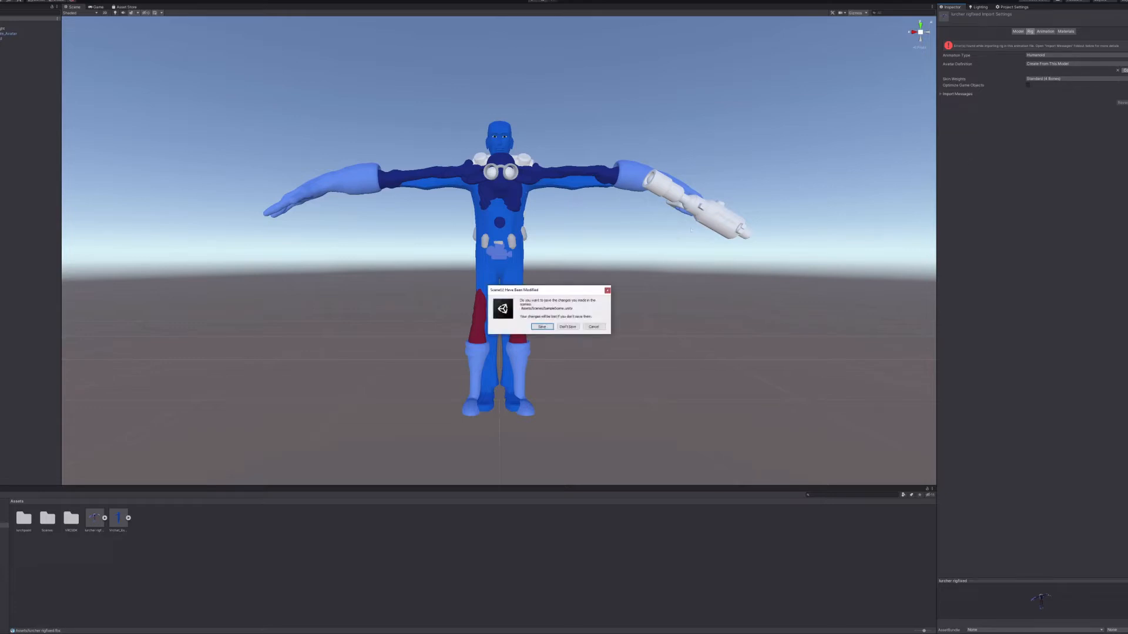
Dismiss the unsaved-changes prompt and save the scene as lurcher in the Assets folder.
{"action": "left_click", "coordinate": [600, 328]}
{"action": "left_click", "coordinate": [0, 0]}
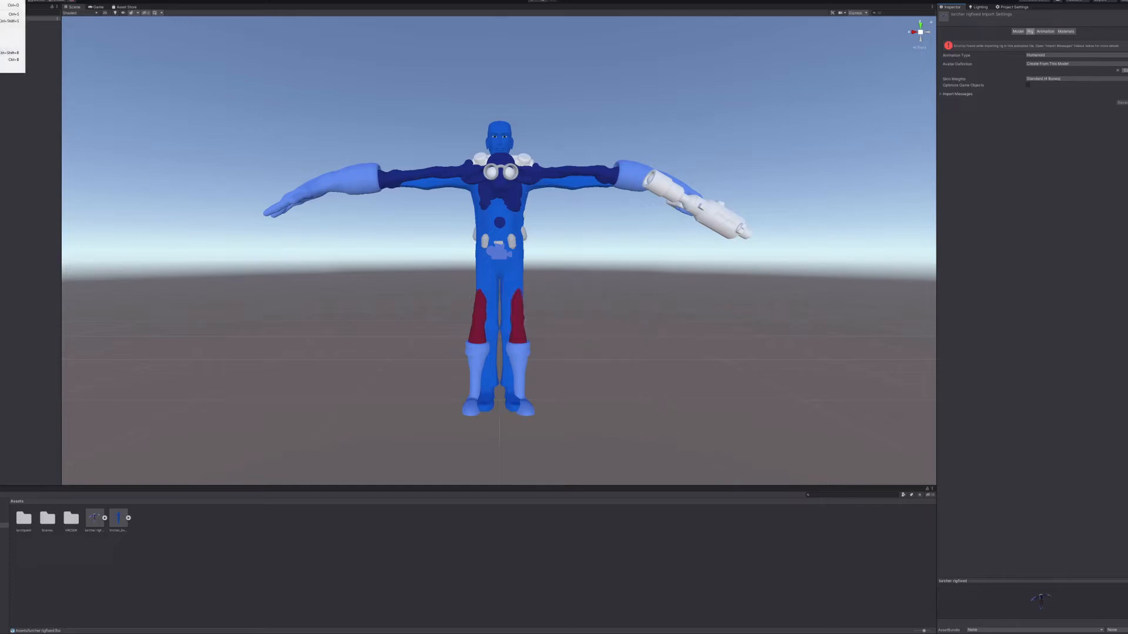
{"action": "left_click", "coordinate": [9, 21]}
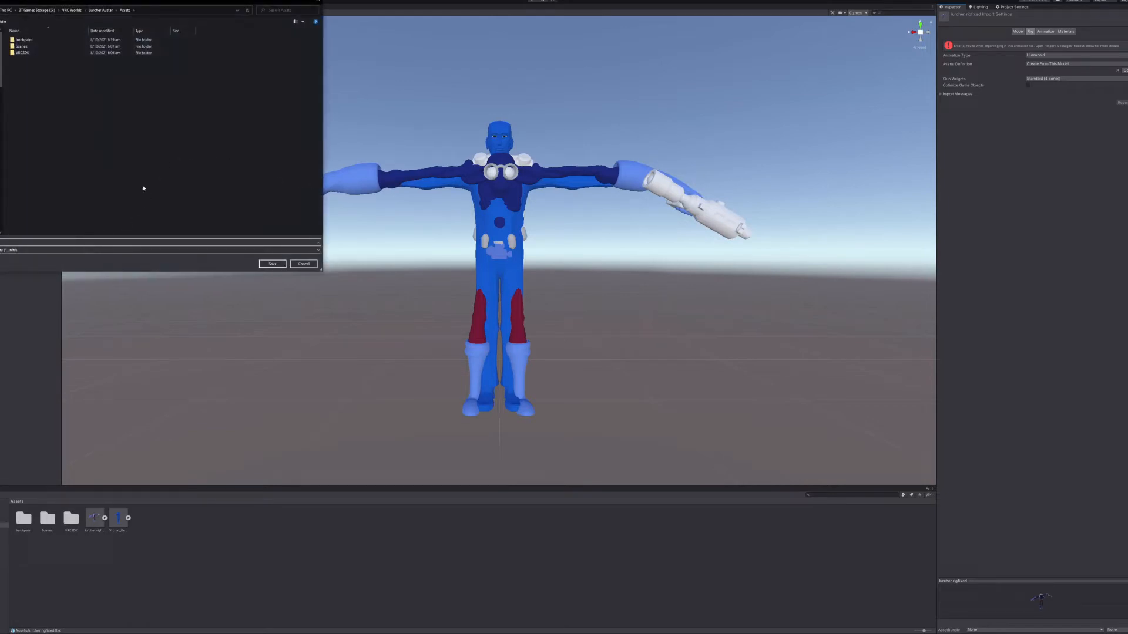
{"action": "type", "text": "lur"}
{"action": "type", "text": "cher"}
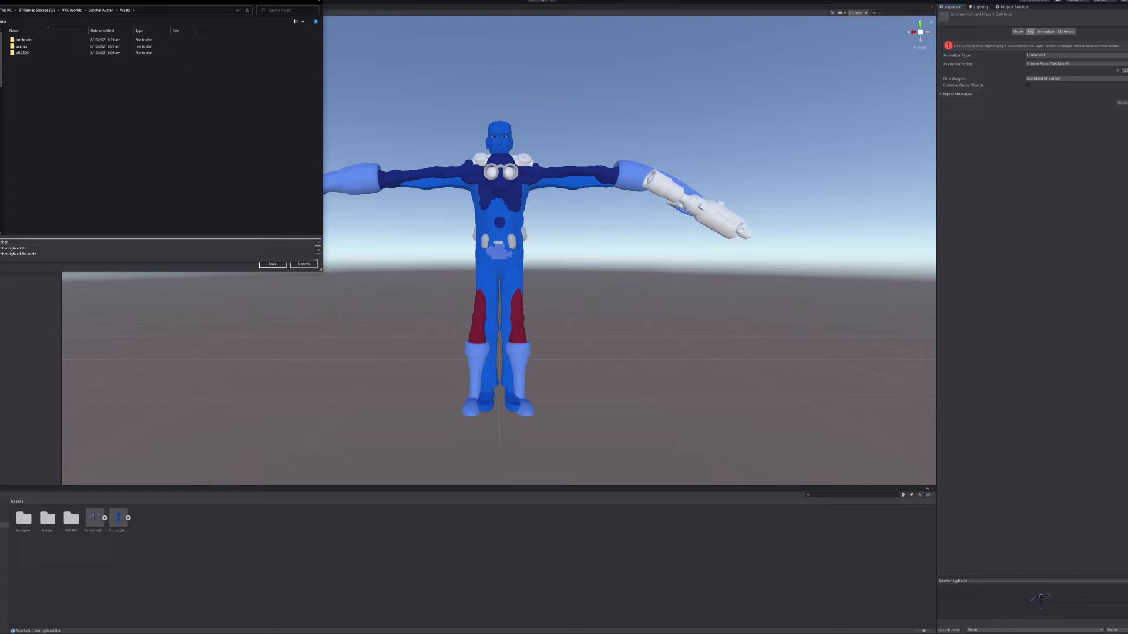
{"action": "key", "text": "Return"}
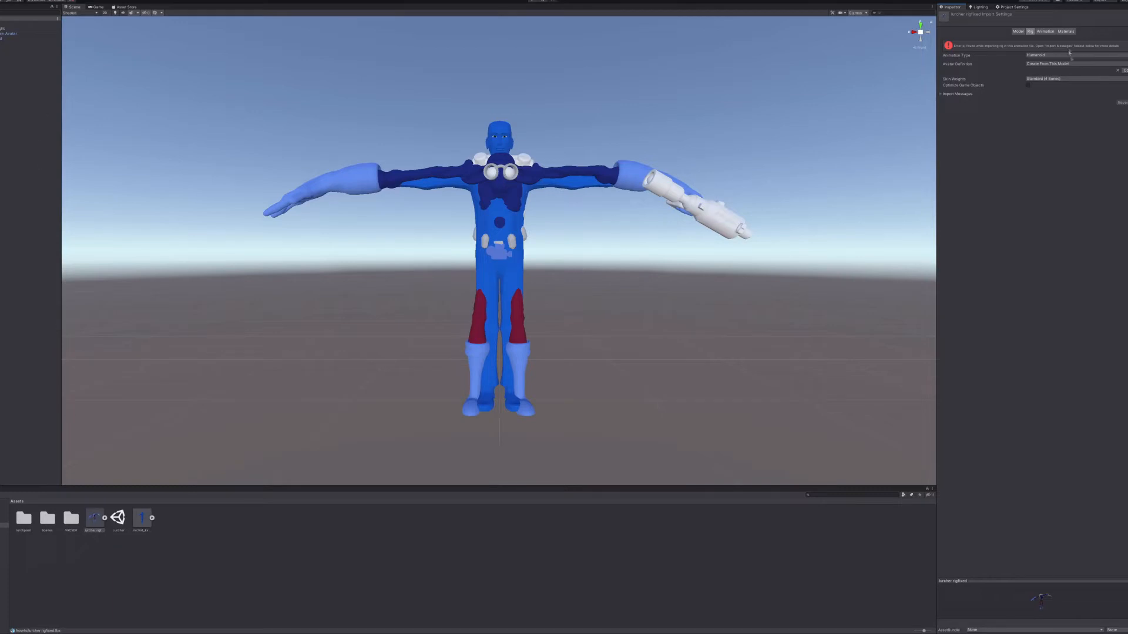
Open the humanoid avatar configuration of the lurcher rigfixed model to show its bone mapping.
{"action": "left_click", "coordinate": [1123, 70]}
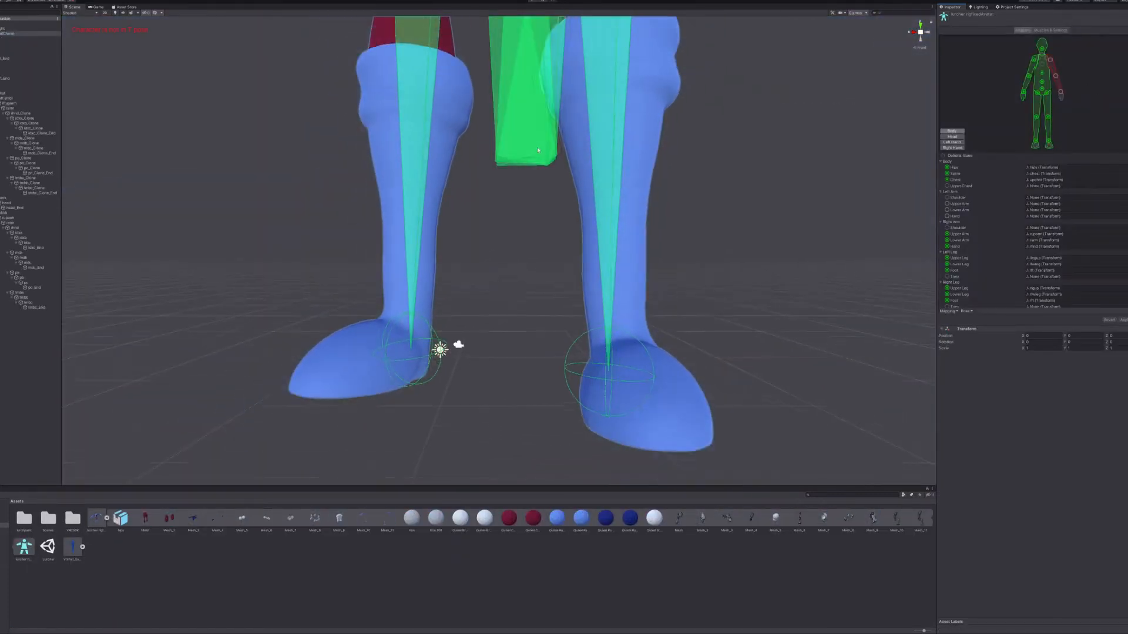
{"action": "scroll", "coordinate": [538, 150], "scroll_direction": "down", "scroll_amount": 5}
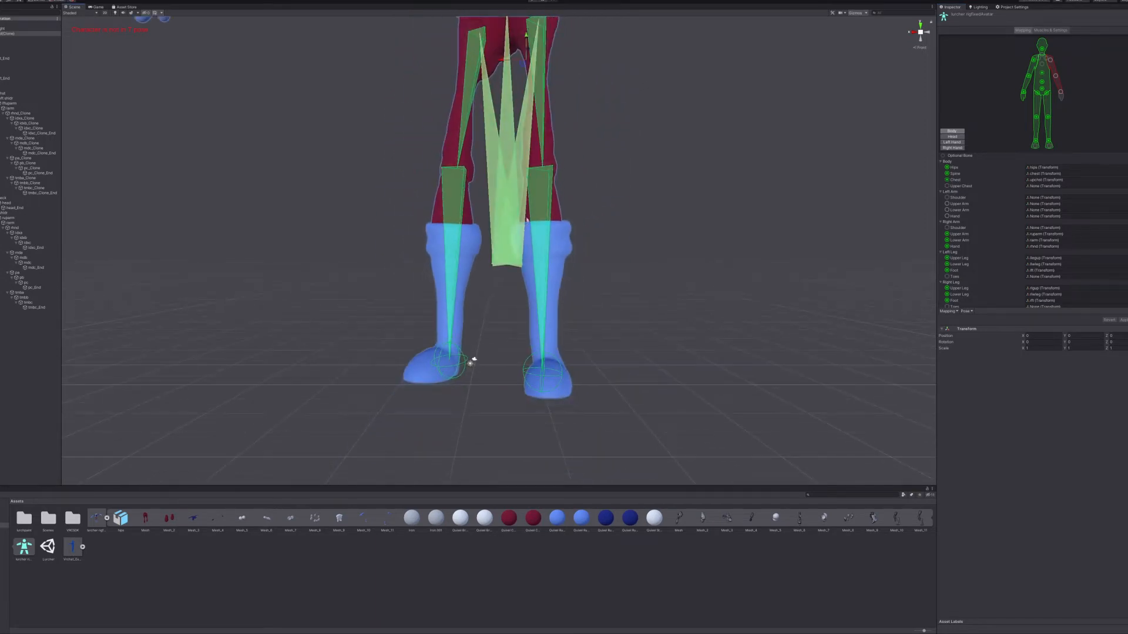
{"action": "scroll", "coordinate": [527, 220], "scroll_direction": "down", "scroll_amount": 6}
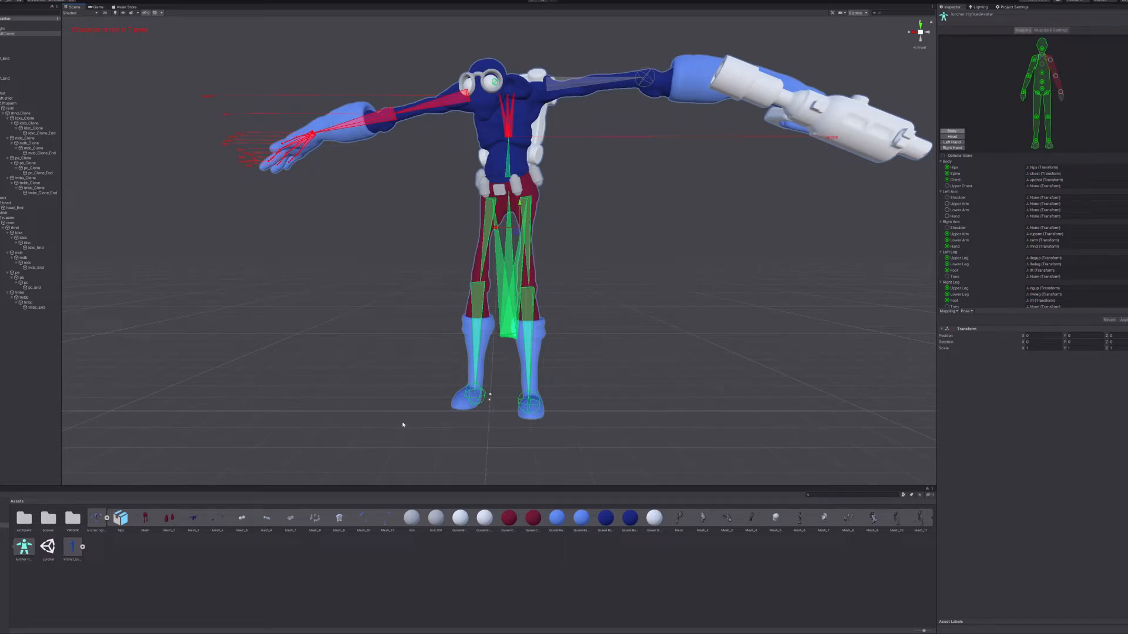
{"action": "middle_click_drag", "start_coordinate": [446, 320], "coordinate": [439, 328]}
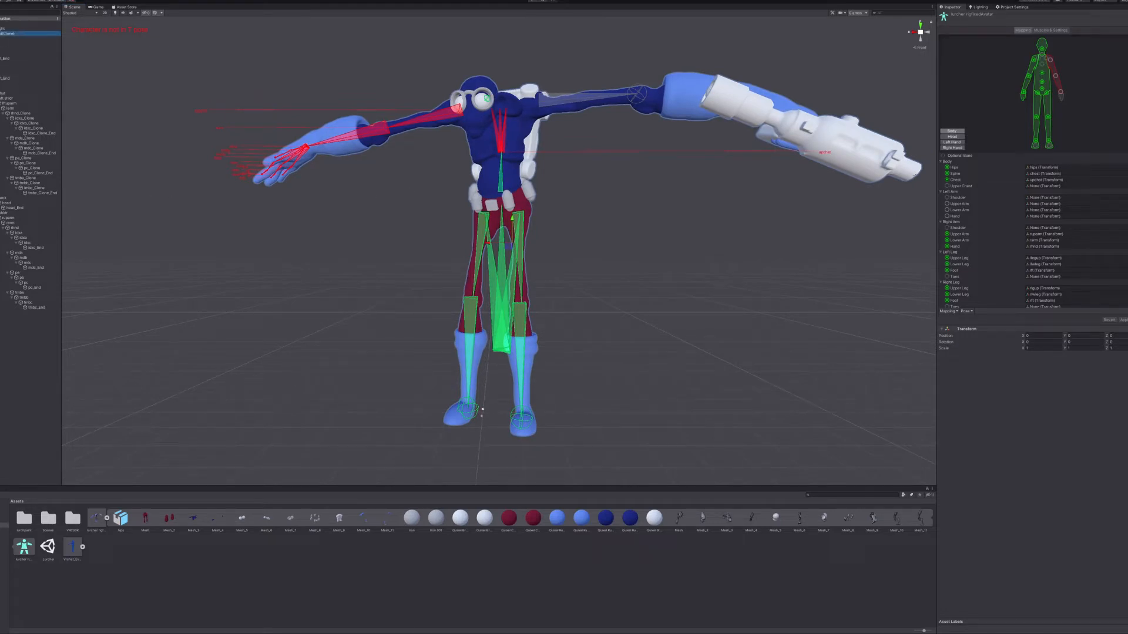
{"action": "key", "text": "Left"}
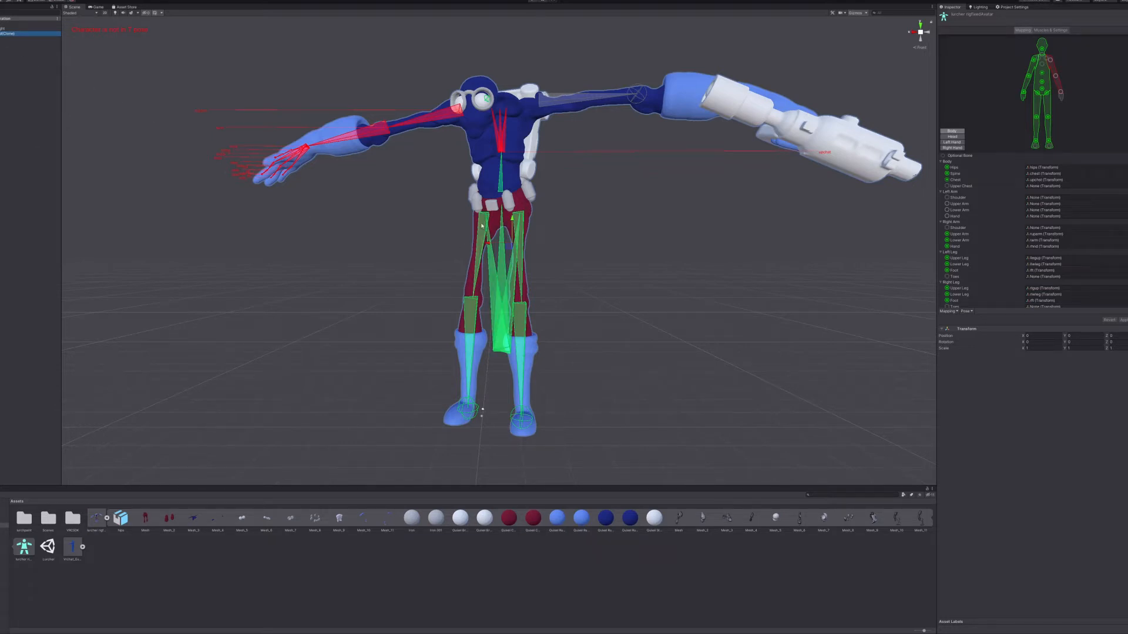
Rotate the whole lurcher model about its vertical axis to face forward and shift its X position close to zero.
{"action": "left_click", "coordinate": [502, 242]}
{"action": "left_click", "coordinate": [501, 243]}
{"action": "left_click", "coordinate": [502, 241]}
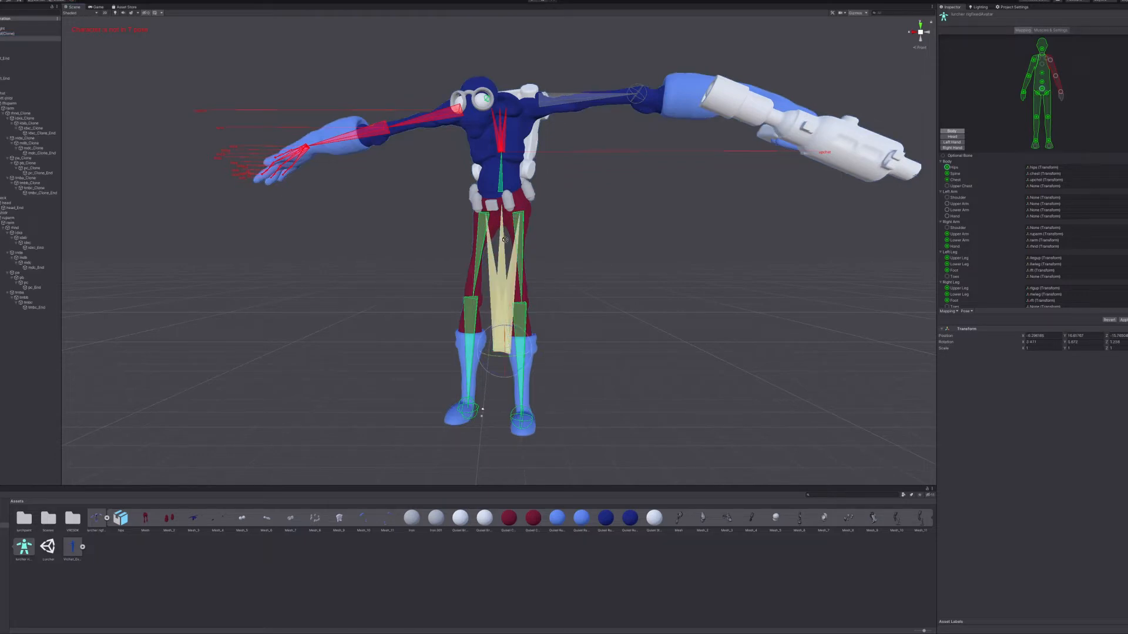
{"action": "left_click", "coordinate": [20, 89]}
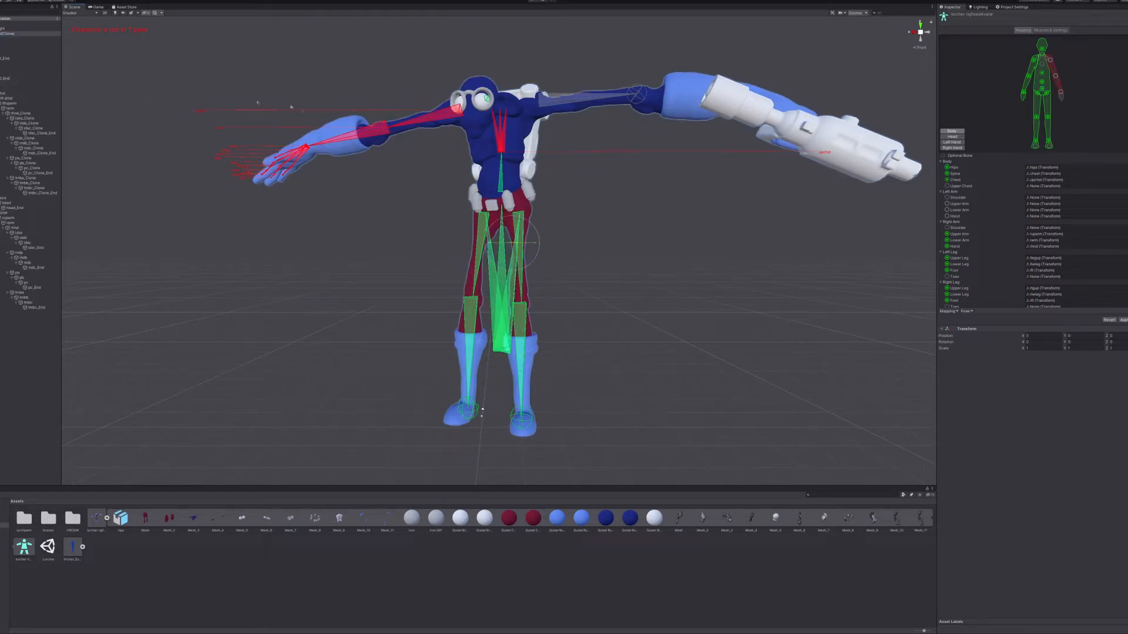
{"action": "left_click_drag", "start_coordinate": [508, 244], "coordinate": [481, 244]}
{"action": "left_click", "coordinate": [510, 245]}
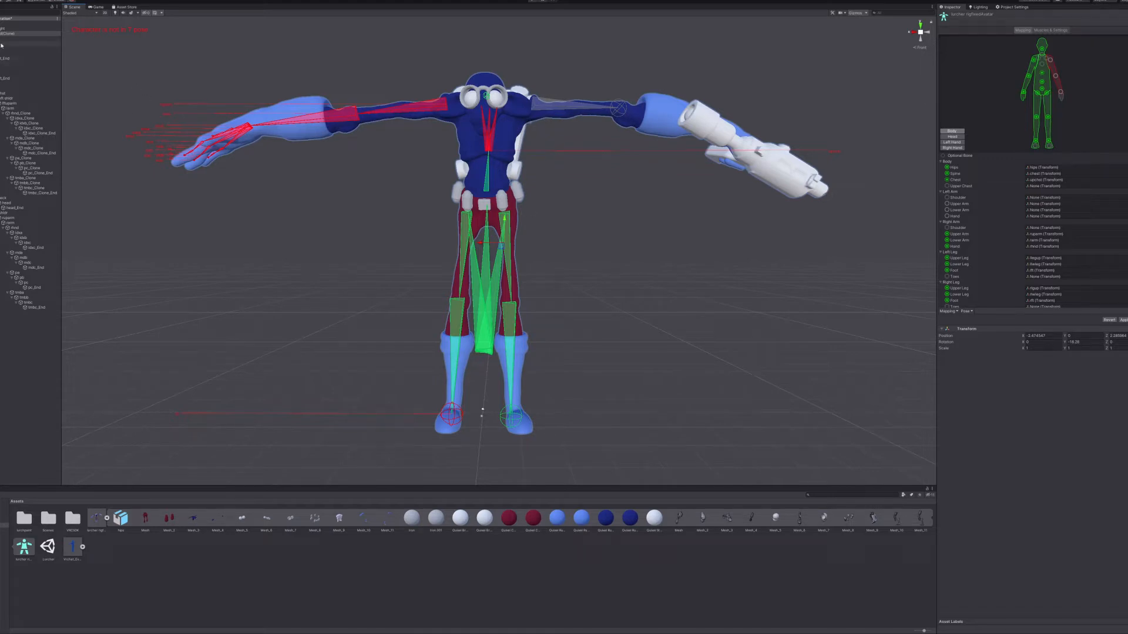
{"action": "left_click_drag", "start_coordinate": [1023, 336], "coordinate": [1040, 336]}
Map the avatar's Spine slot to the spine bone and its Chest slot to the chest bone.
{"action": "left_click", "coordinate": [1123, 174]}
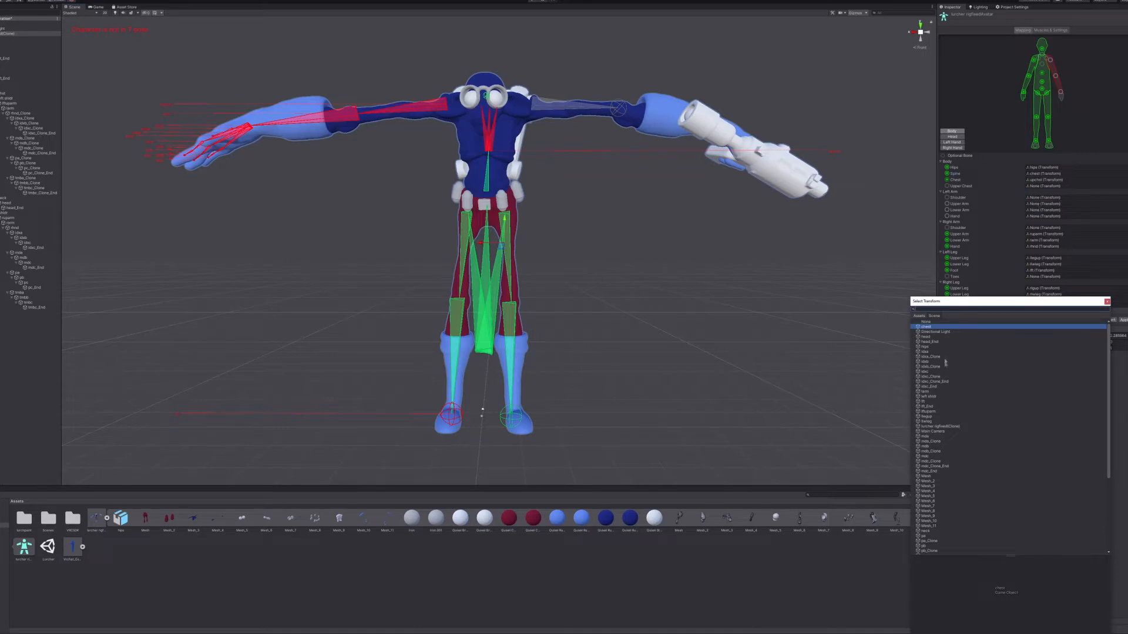
{"action": "scroll", "coordinate": [929, 513], "scroll_direction": "down", "scroll_amount": 5}
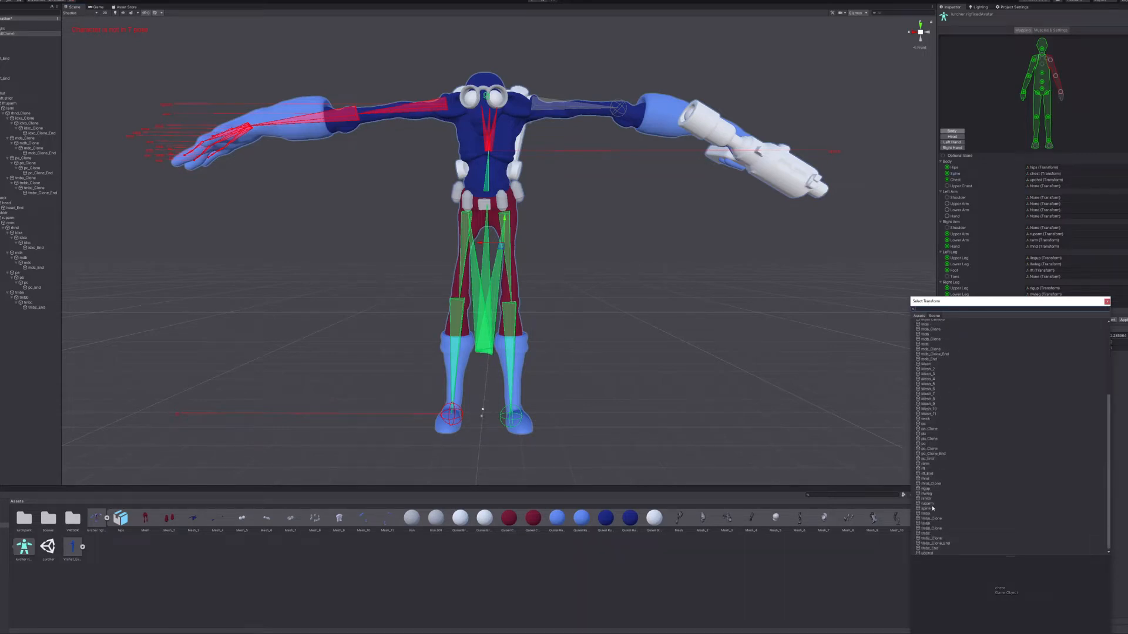
{"action": "double_click", "coordinate": [925, 509]}
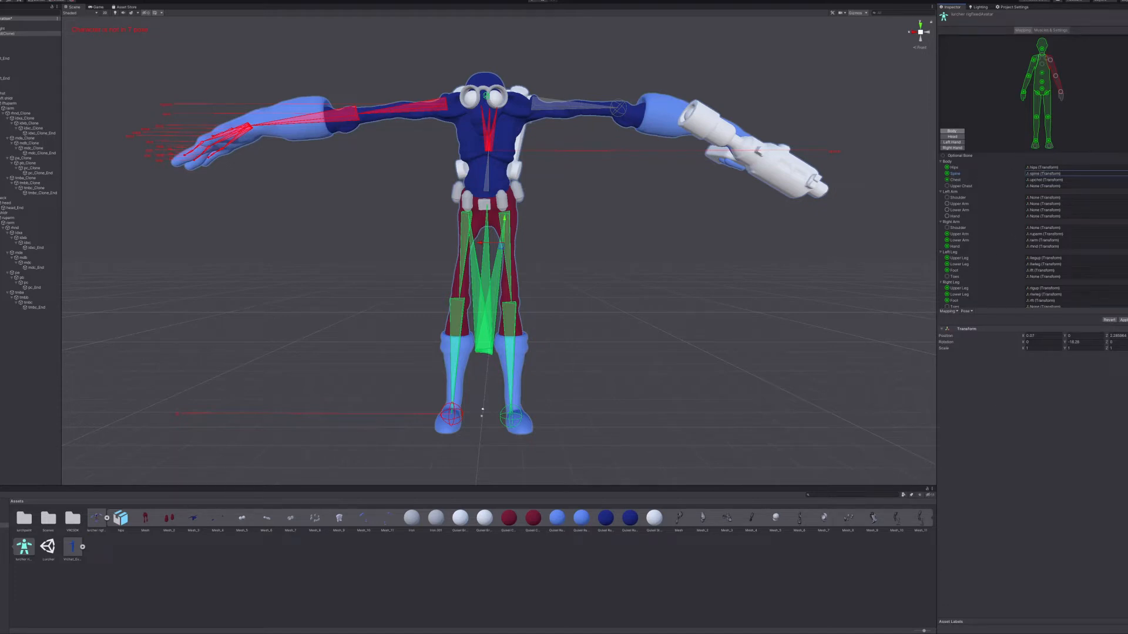
{"action": "left_click", "coordinate": [1123, 180]}
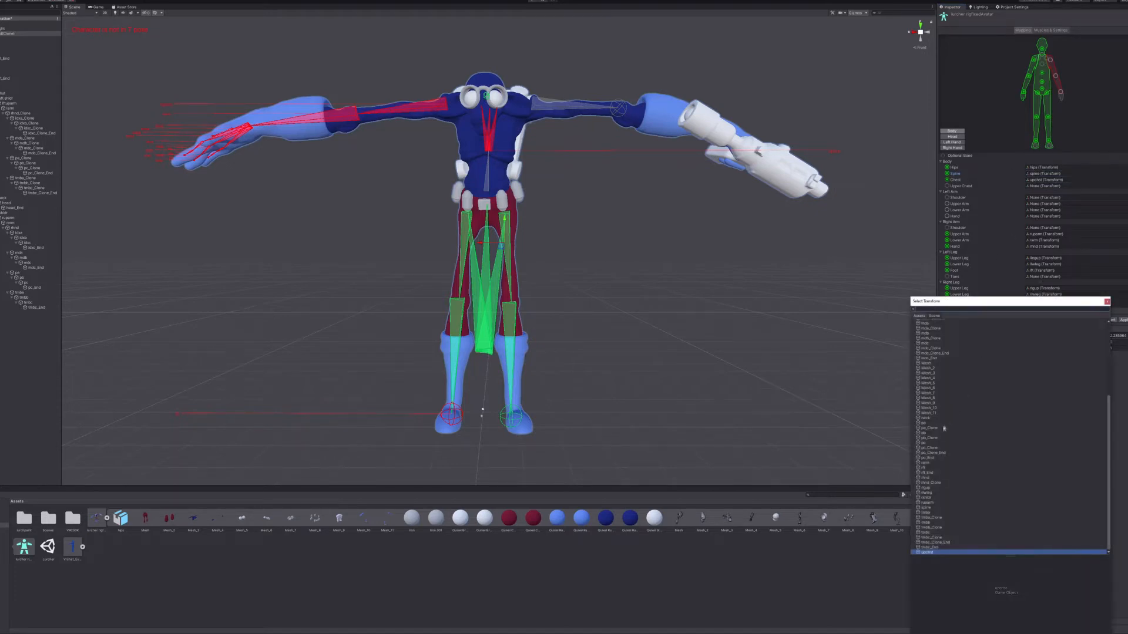
{"action": "scroll", "coordinate": [936, 470], "scroll_direction": "up", "scroll_amount": 5}
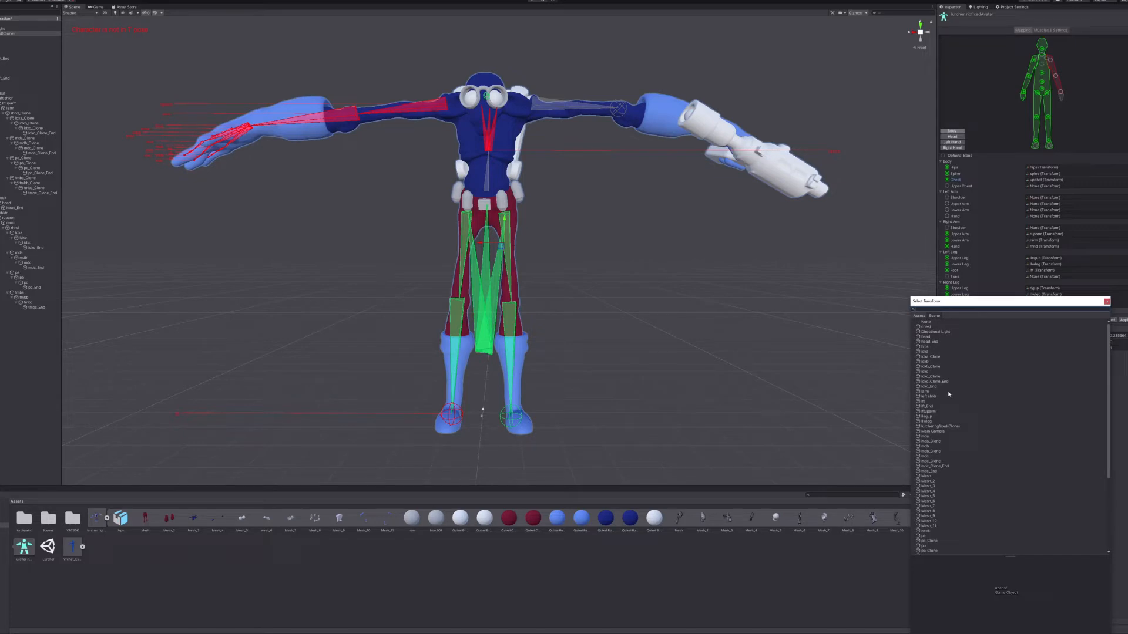
{"action": "double_click", "coordinate": [927, 326]}
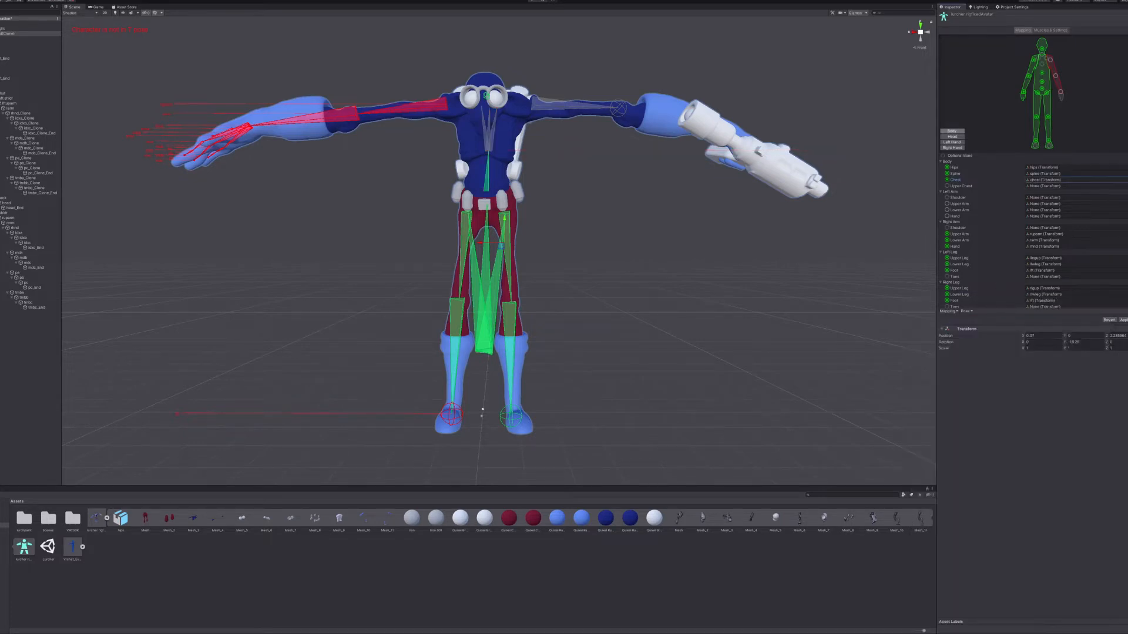
Map the avatar's optional Upper Chest slot to the model's upper chest bone.
{"action": "left_click", "coordinate": [1126, 186]}
{"action": "scroll", "coordinate": [939, 469], "scroll_direction": "down", "scroll_amount": 10}
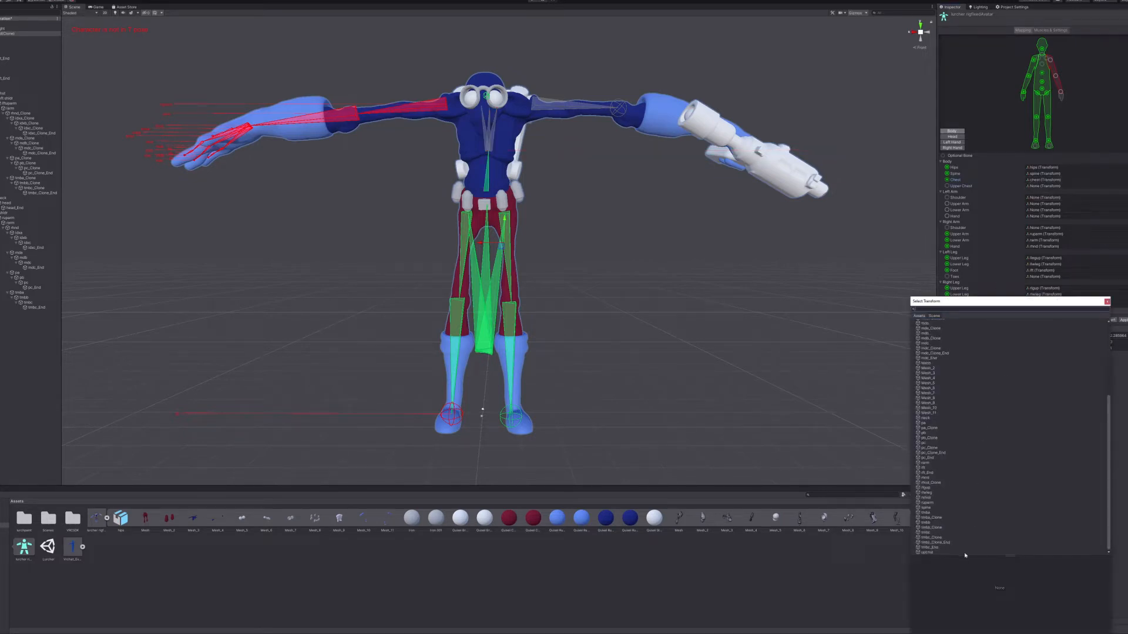
{"action": "double_click", "coordinate": [938, 552]}
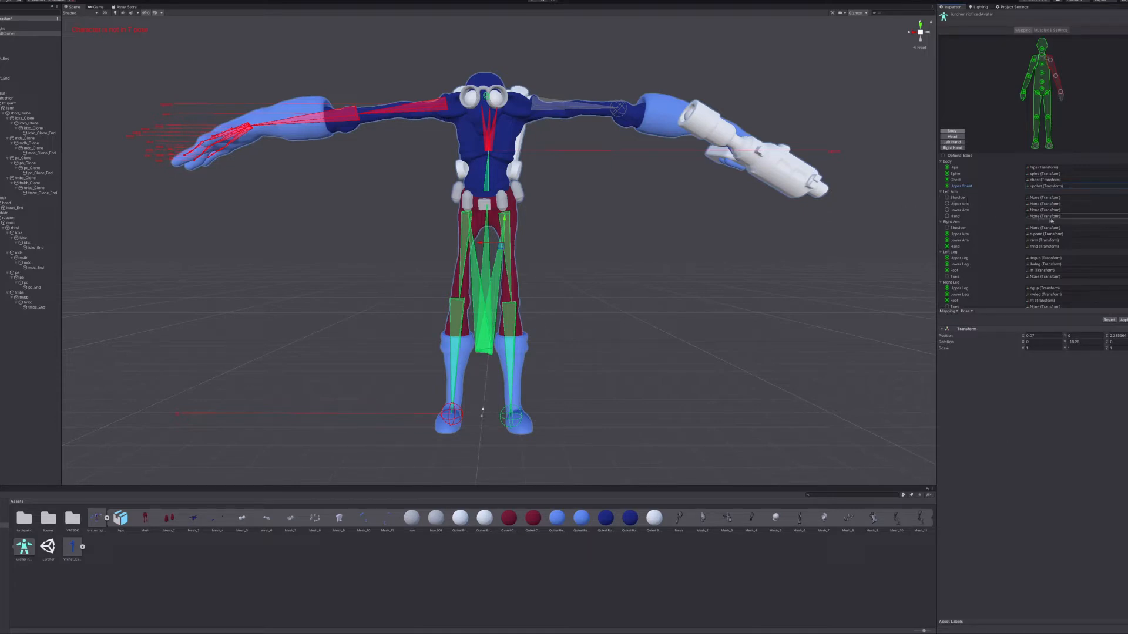
Map the left arm's Hand slot to the cloned hand bone, rhnd_Clone.
{"action": "left_click", "coordinate": [1124, 216]}
{"action": "scroll", "coordinate": [978, 432], "scroll_direction": "down", "scroll_amount": 5}
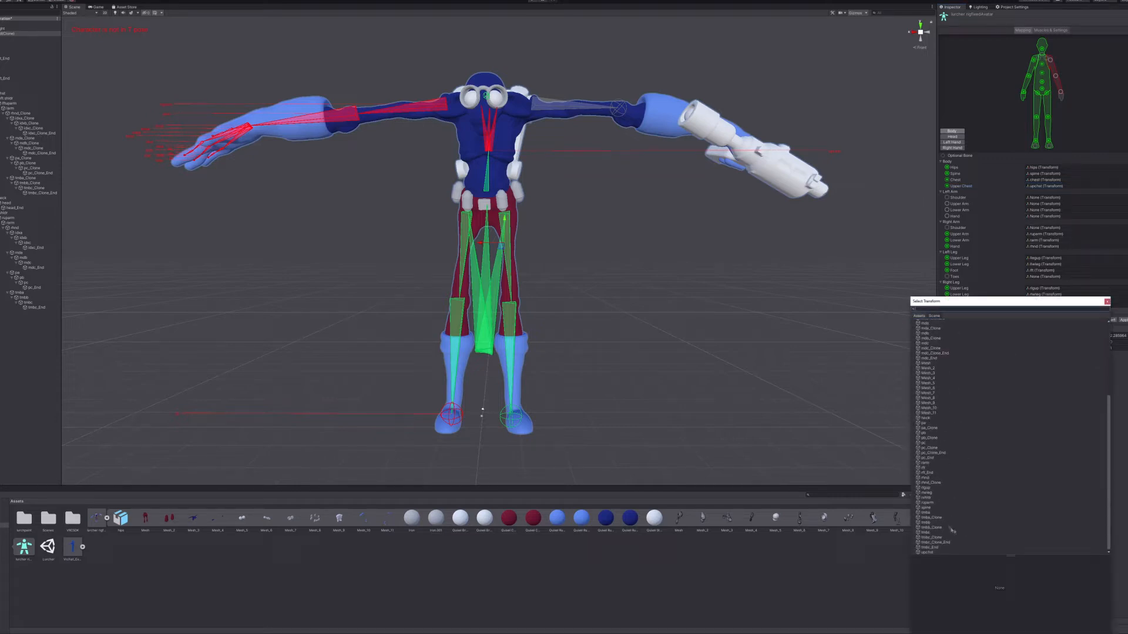
{"action": "scroll", "coordinate": [953, 516], "scroll_direction": "up", "scroll_amount": 5}
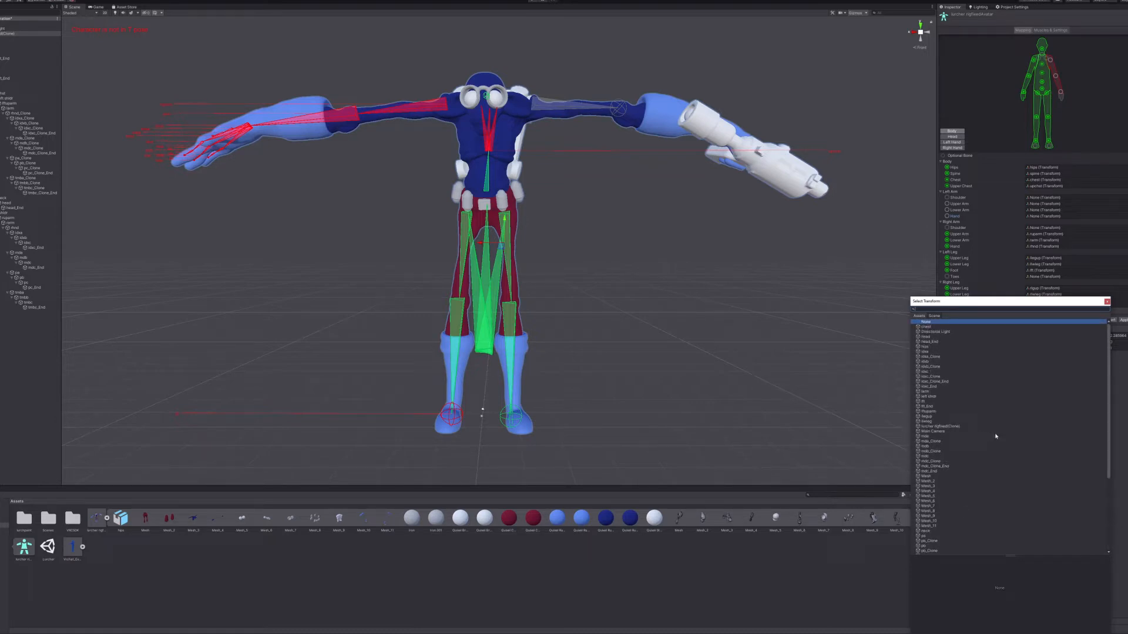
{"action": "scroll", "coordinate": [976, 449], "scroll_direction": "down", "scroll_amount": 1}
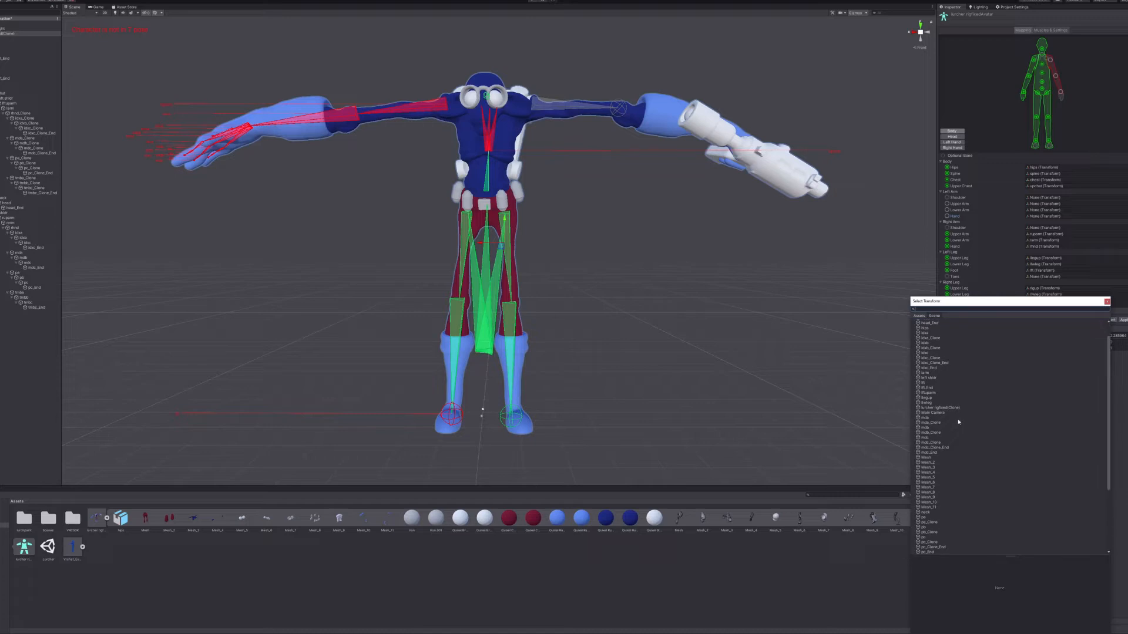
{"action": "scroll", "coordinate": [949, 462], "scroll_direction": "down", "scroll_amount": 3}
{"action": "scroll", "coordinate": [945, 440], "scroll_direction": "up", "scroll_amount": 5}
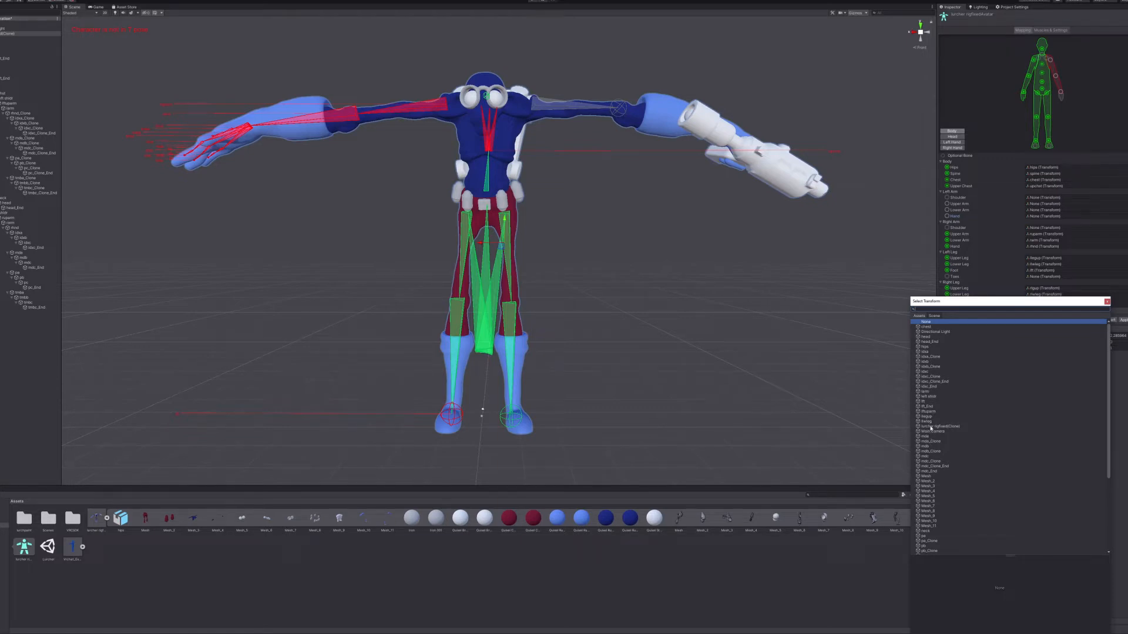
{"action": "scroll", "coordinate": [937, 469], "scroll_direction": "down", "scroll_amount": 5}
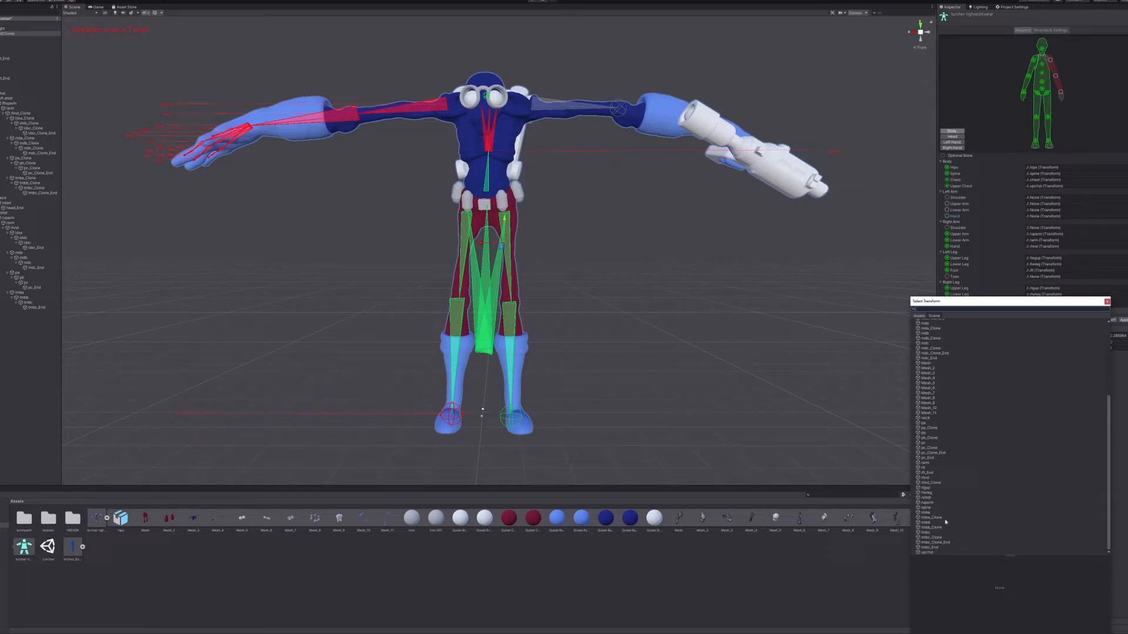
{"action": "double_click", "coordinate": [928, 482]}
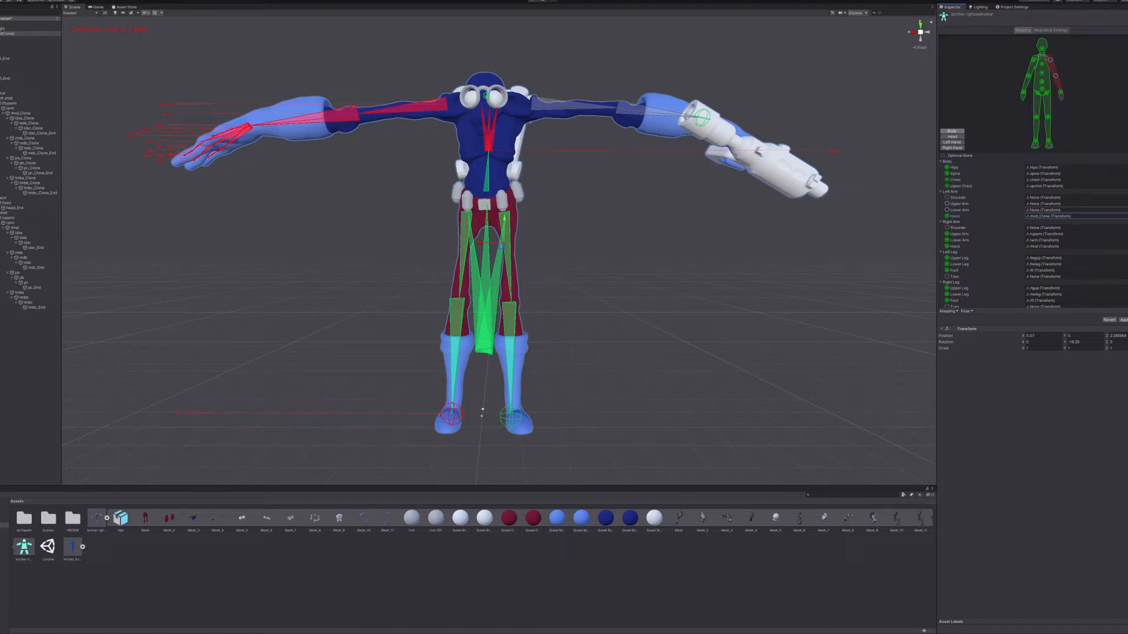
Map the left arm's Lower Arm and Upper Arm slots to the model's left lower and upper arm bones.
{"action": "left_click", "coordinate": [1124, 209]}
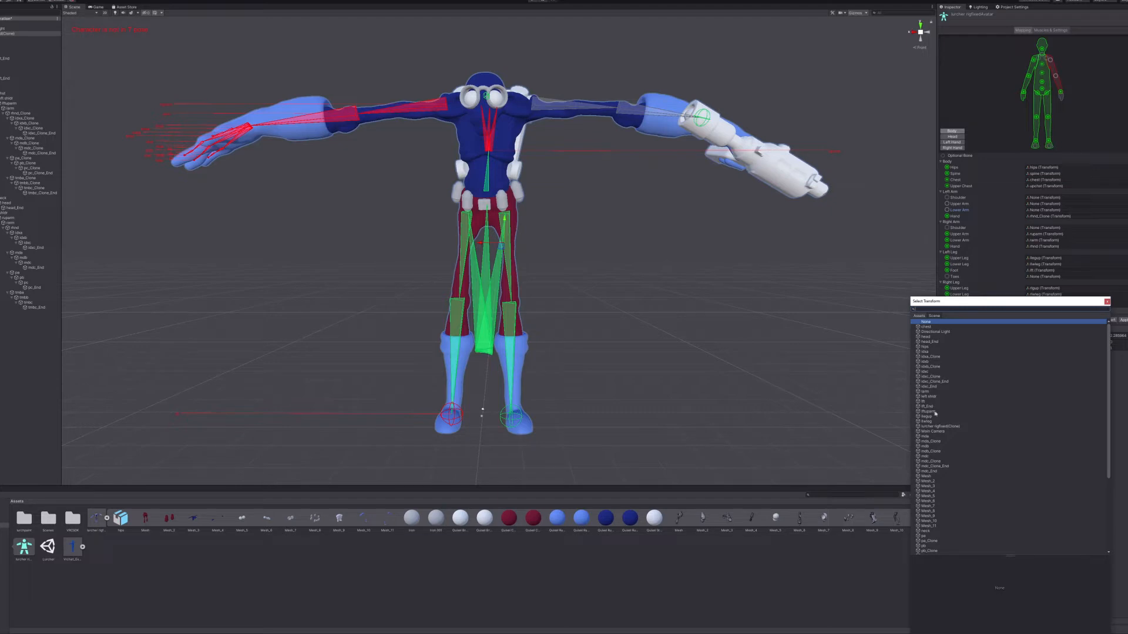
{"action": "double_click", "coordinate": [920, 392]}
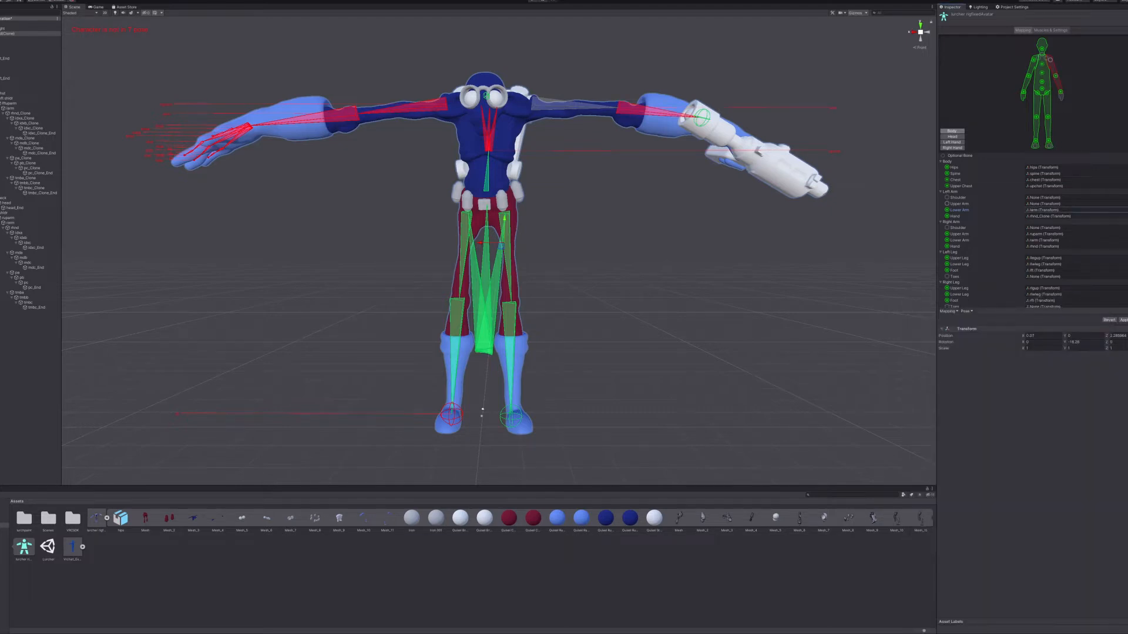
{"action": "left_click", "coordinate": [1124, 204]}
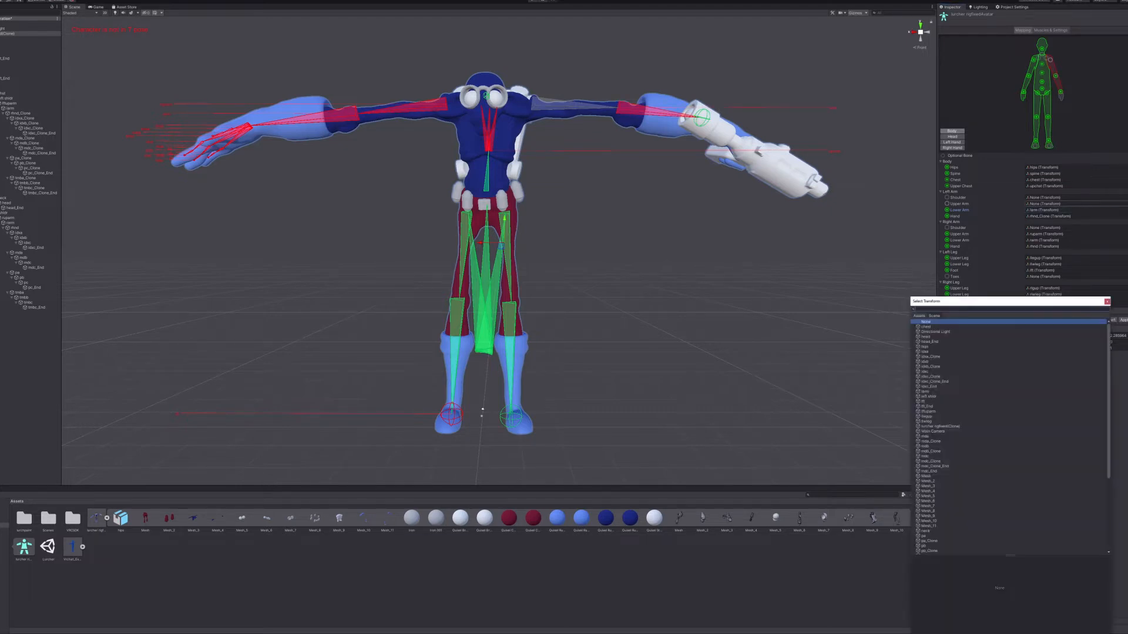
{"action": "double_click", "coordinate": [929, 412]}
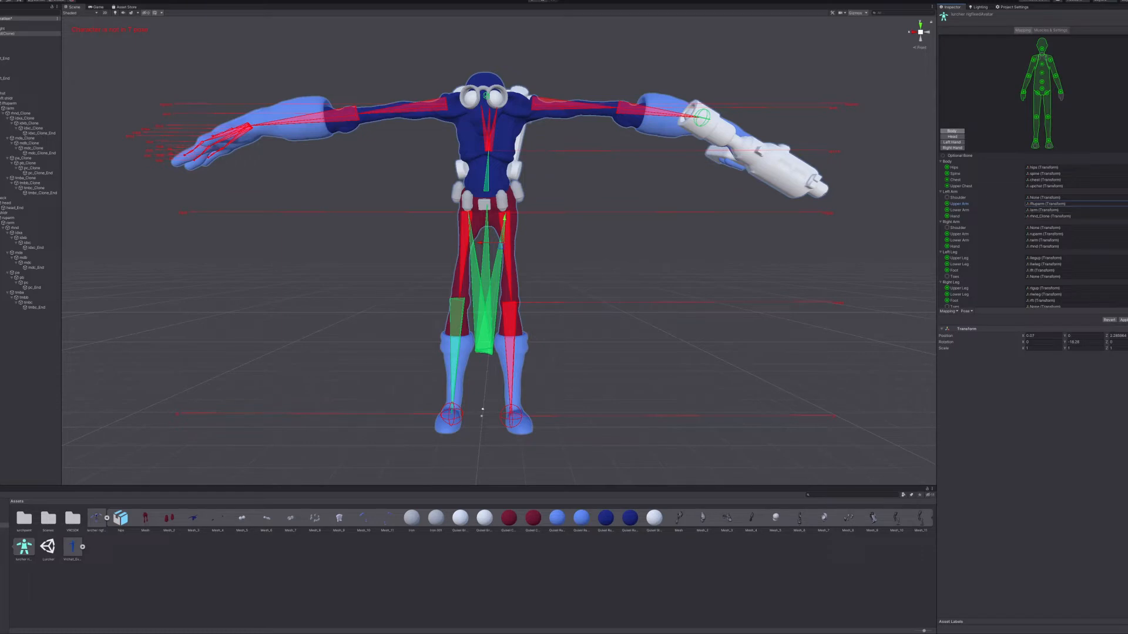
Map the left and right Shoulder slots to the model's matching shoulder bones.
{"action": "left_click", "coordinate": [1124, 198]}
{"action": "double_click", "coordinate": [929, 396]}
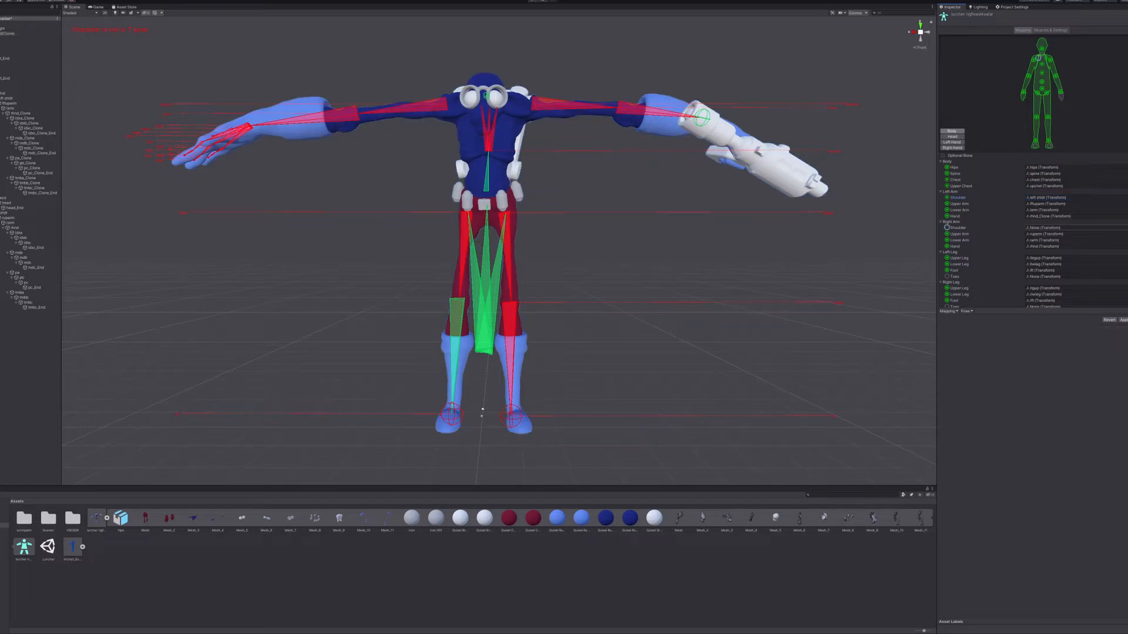
{"action": "left_click", "coordinate": [1124, 228]}
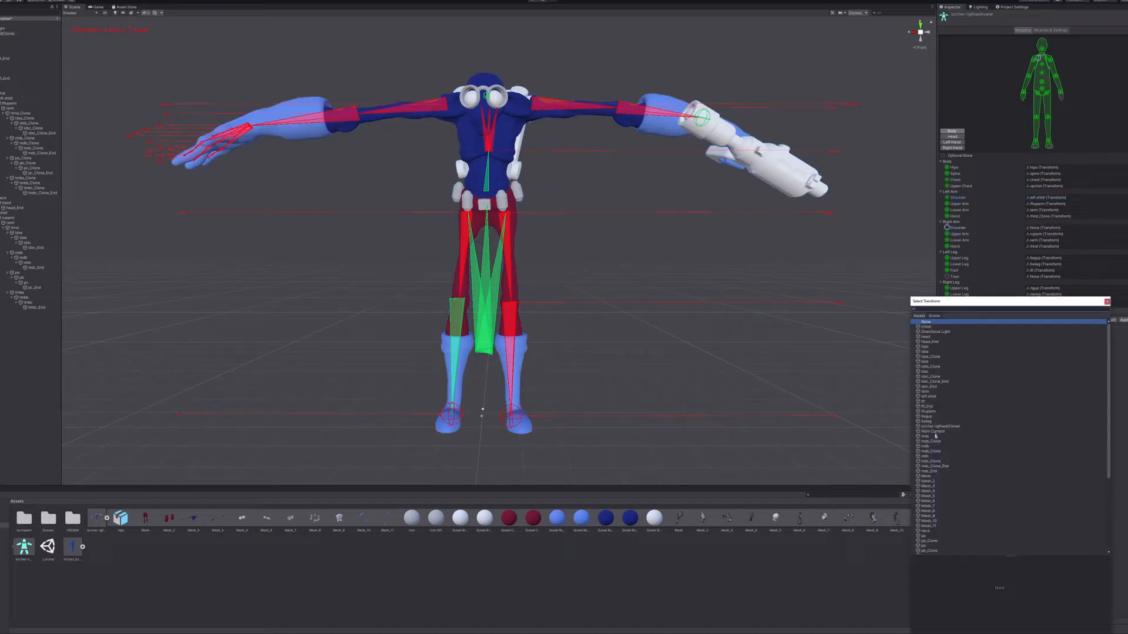
{"action": "scroll", "coordinate": [933, 411], "scroll_direction": "down", "scroll_amount": 5}
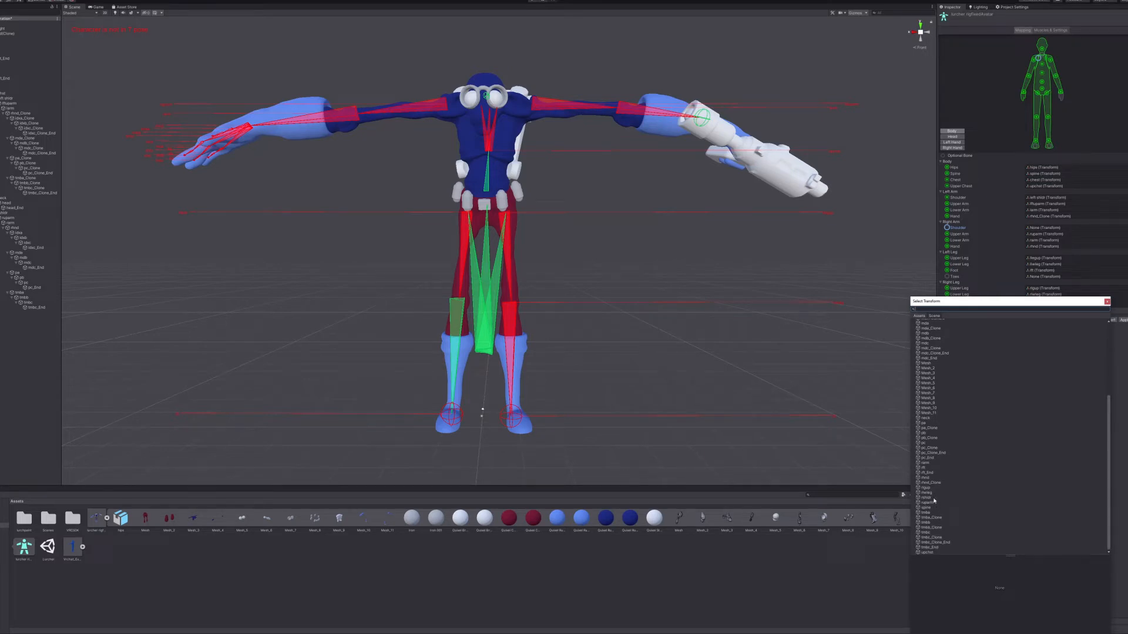
{"action": "double_click", "coordinate": [933, 499]}
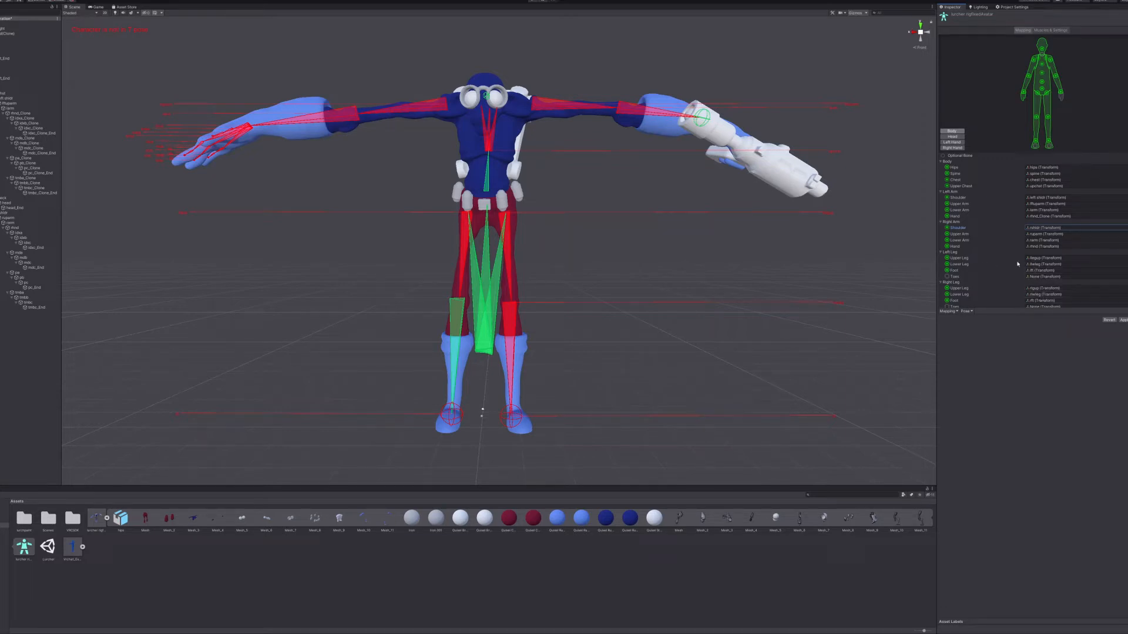
Map the Neck slot in the head section of the avatar to the neck bone.
{"action": "left_click", "coordinate": [953, 137]}
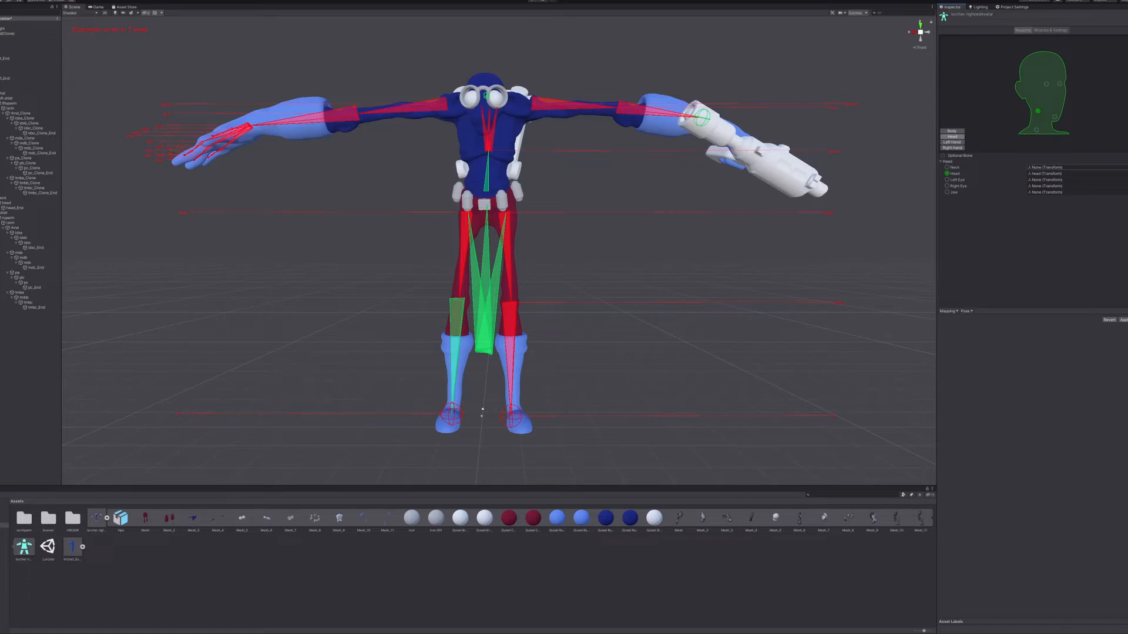
{"action": "left_click", "coordinate": [1121, 182]}
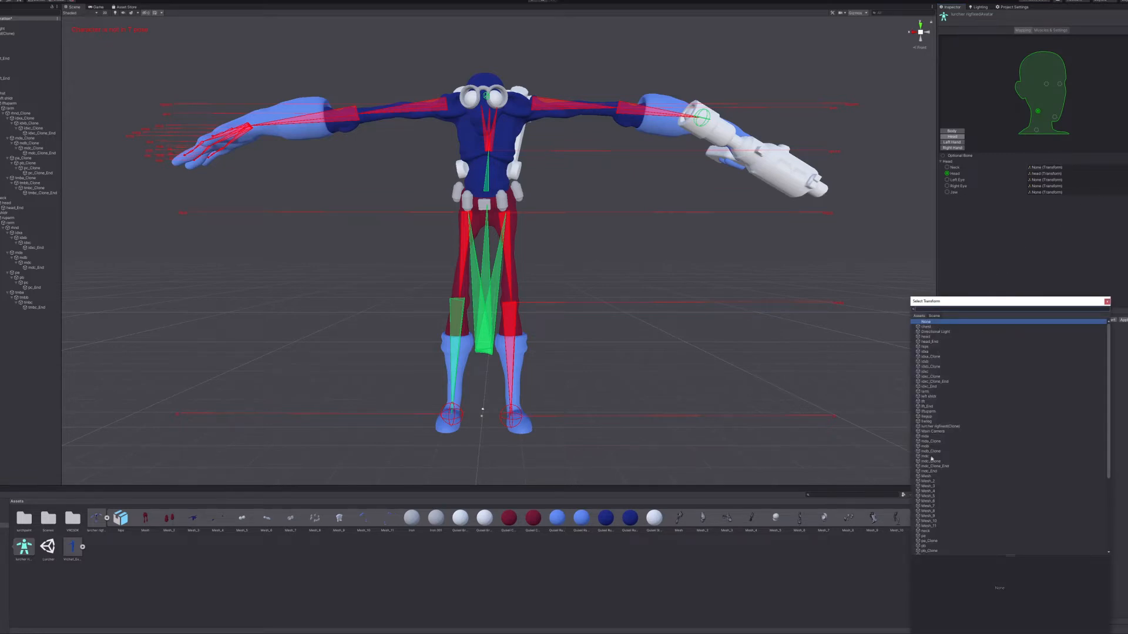
{"action": "left_click", "coordinate": [925, 531]}
{"action": "double_click", "coordinate": [924, 532]}
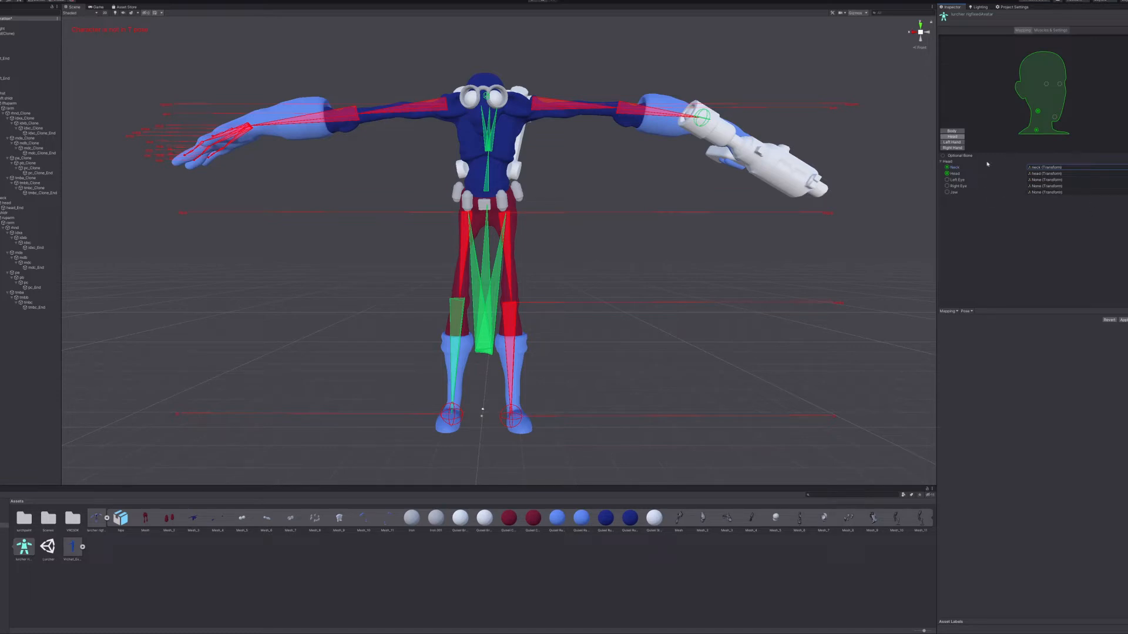
Examine the finger bone mappings of the left hand and the right hand.
{"action": "left_click", "coordinate": [952, 143]}
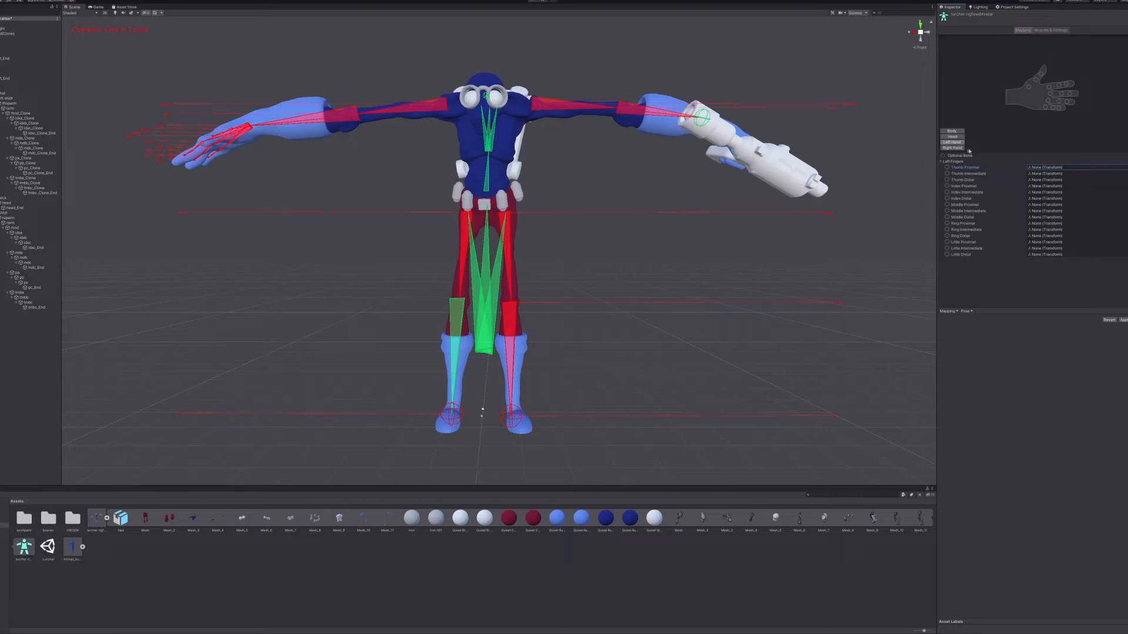
{"action": "left_click", "coordinate": [949, 148]}
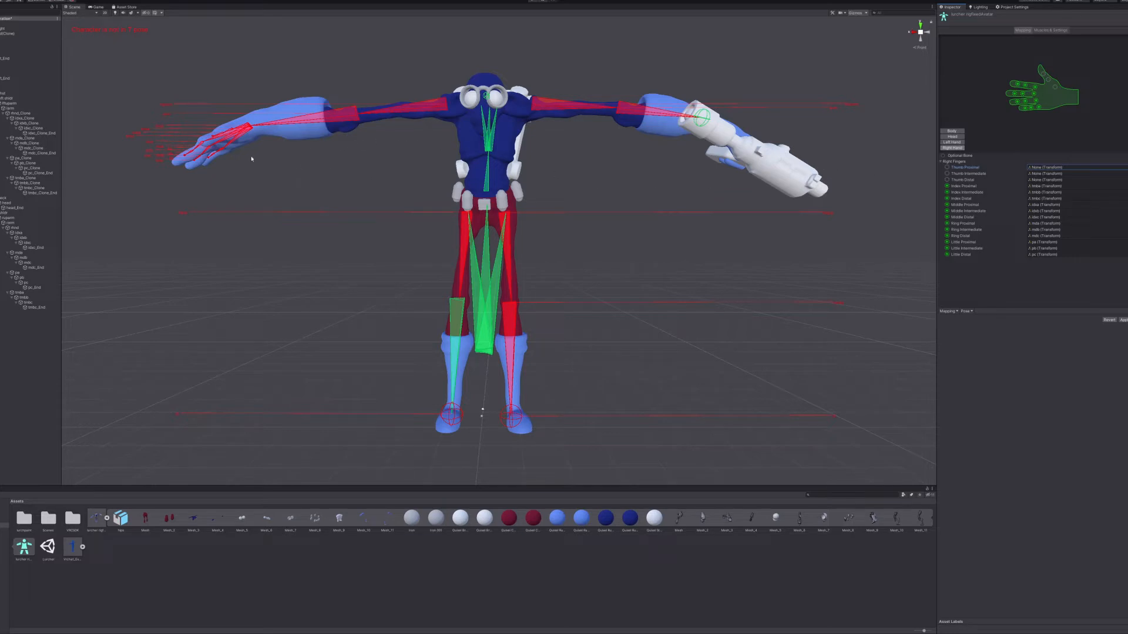
Map the right hand's Thumb Proximal, Intermediate and Distal slots to the model's three matching thumb bones.
{"action": "middle_click_drag", "start_coordinate": [692, 157], "coordinate": [671, 171]}
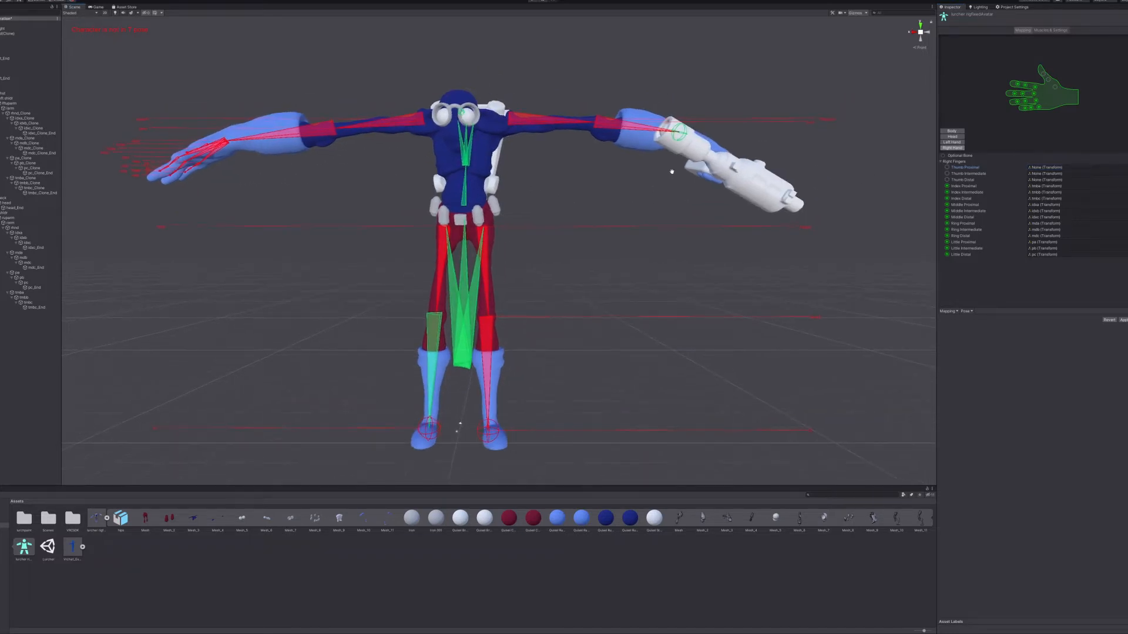
{"action": "middle_click_drag", "start_coordinate": [567, 172], "coordinate": [664, 167]}
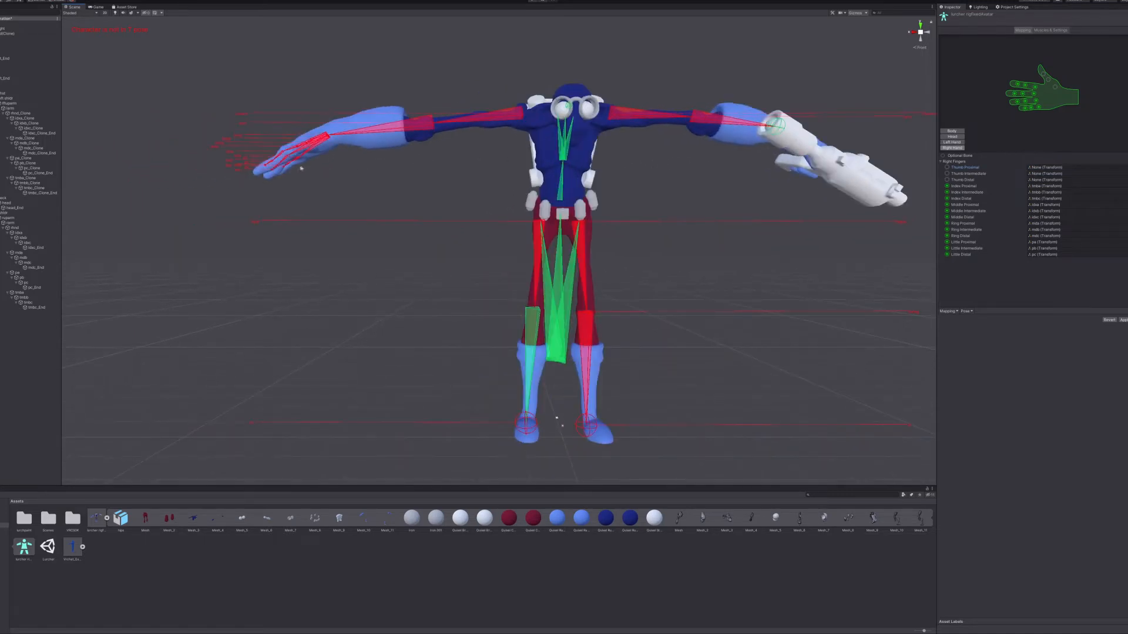
{"action": "middle_click_drag", "start_coordinate": [291, 189], "coordinate": [476, 102]}
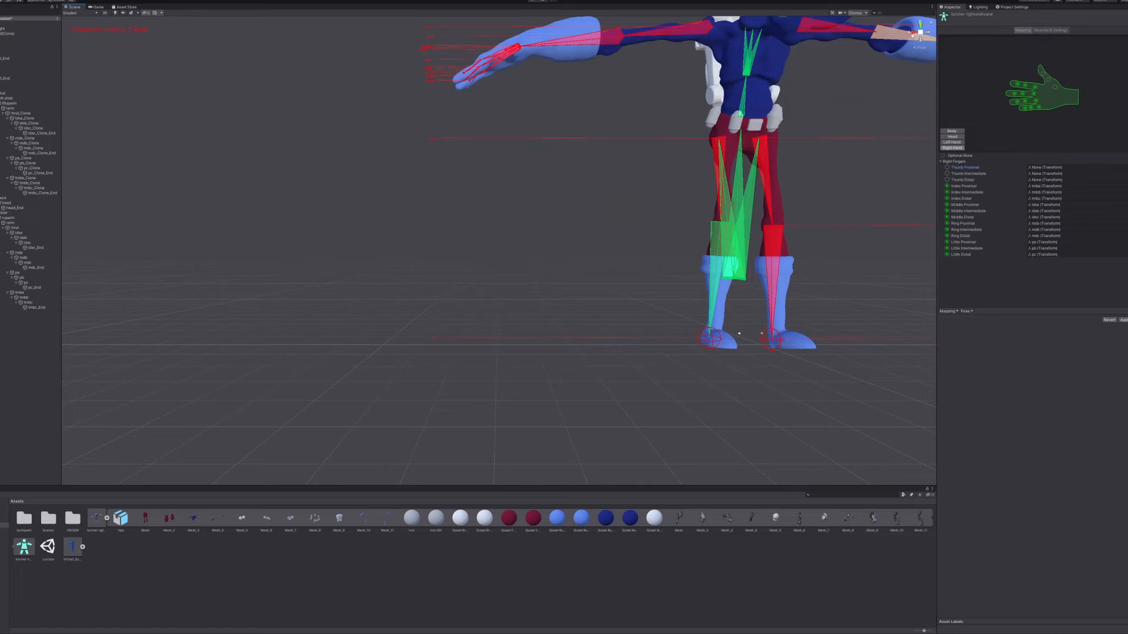
{"action": "left_click", "coordinate": [912, 34]}
{"action": "middle_click_drag", "start_coordinate": [583, 101], "coordinate": [654, 380]}
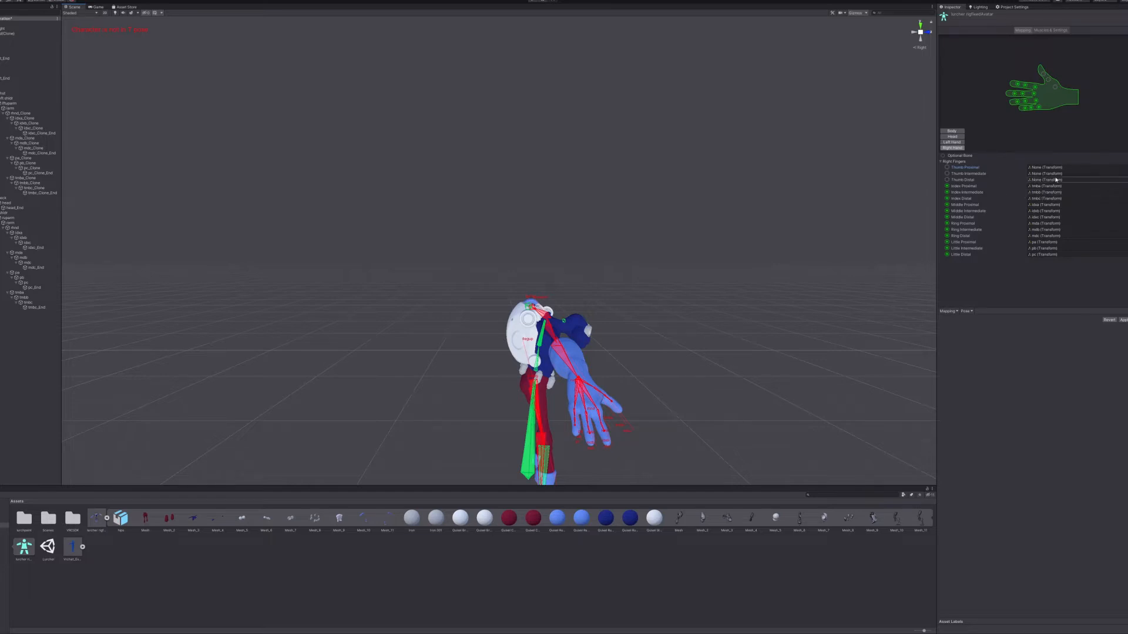
{"action": "left_click", "coordinate": [1123, 168]}
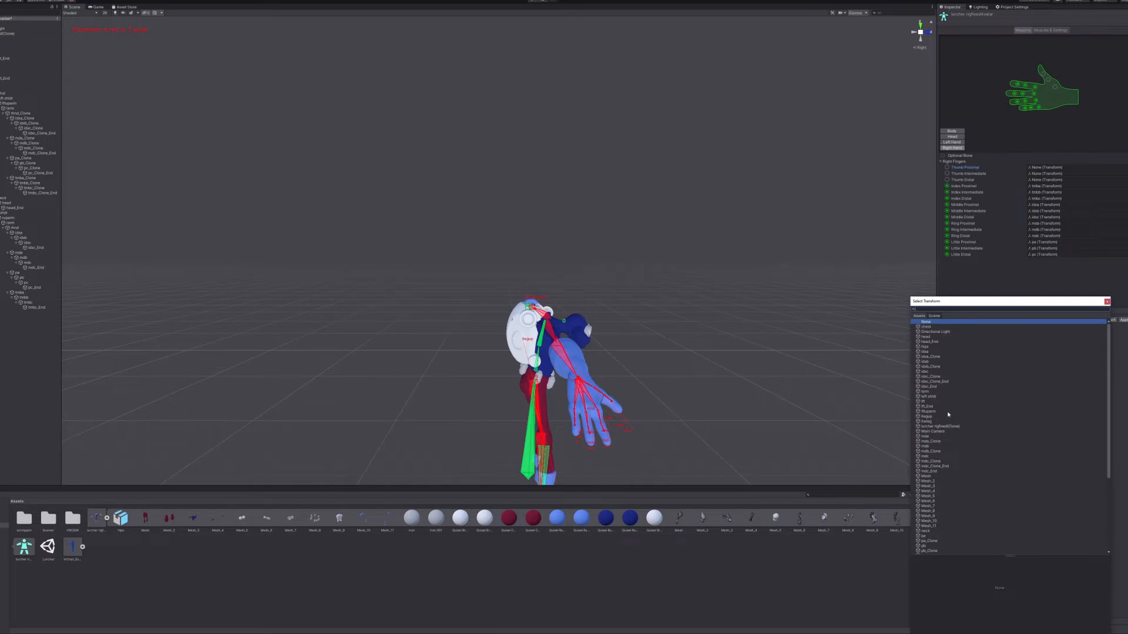
{"action": "scroll", "coordinate": [937, 464], "scroll_direction": "down", "scroll_amount": 8}
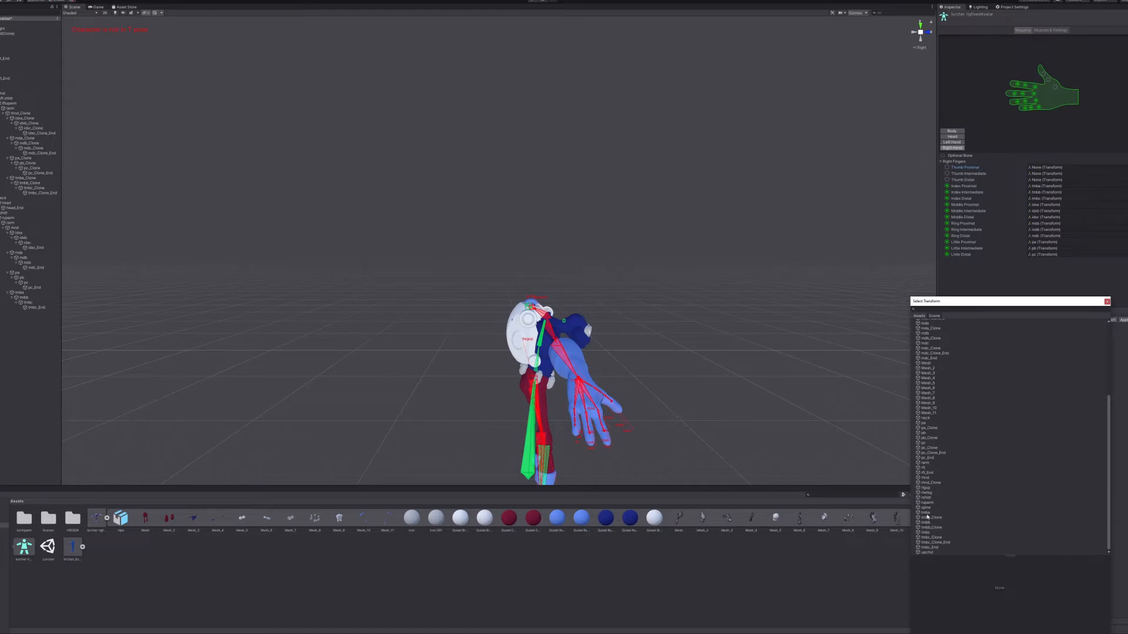
{"action": "double_click", "coordinate": [926, 514]}
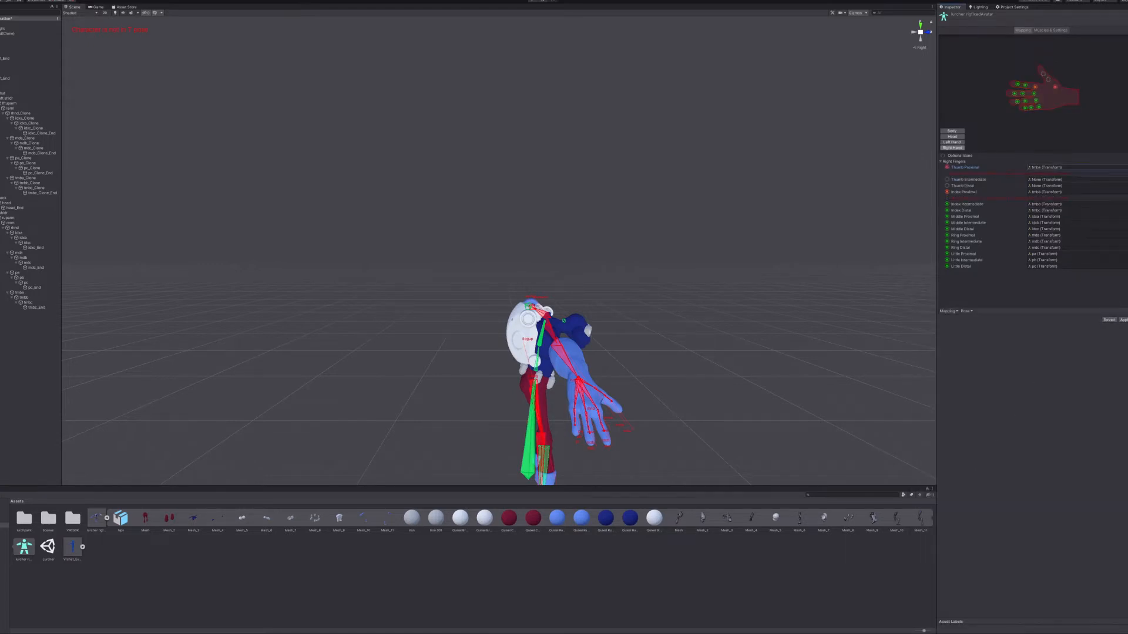
{"action": "scroll", "coordinate": [931, 532], "scroll_direction": "down", "scroll_amount": 5}
{"action": "double_click", "coordinate": [925, 523]}
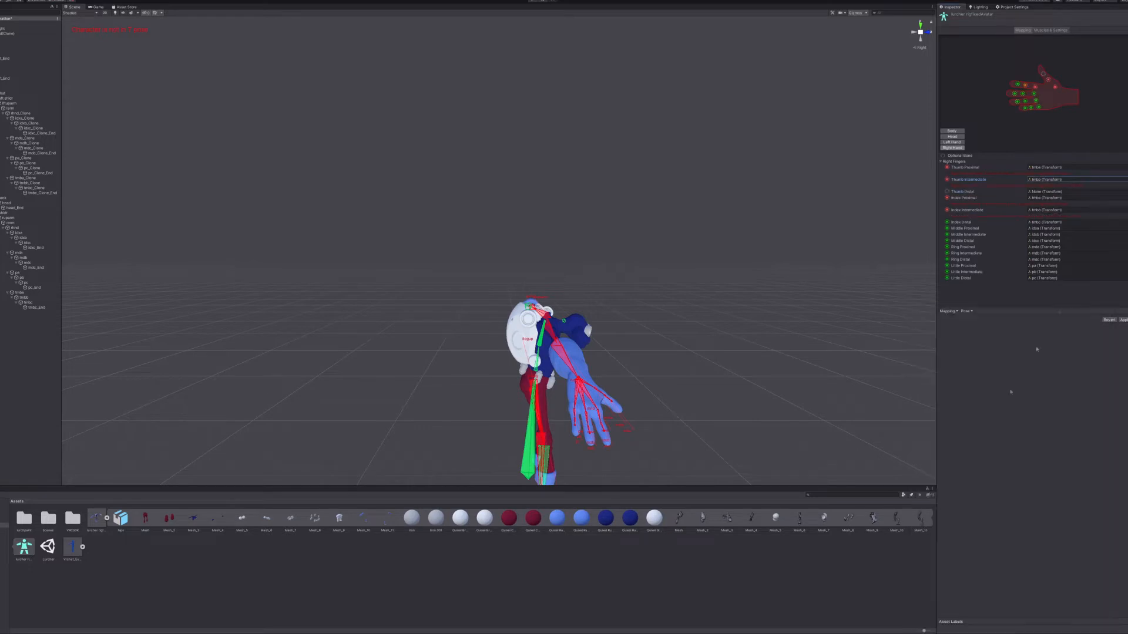
{"action": "left_click", "coordinate": [1126, 192]}
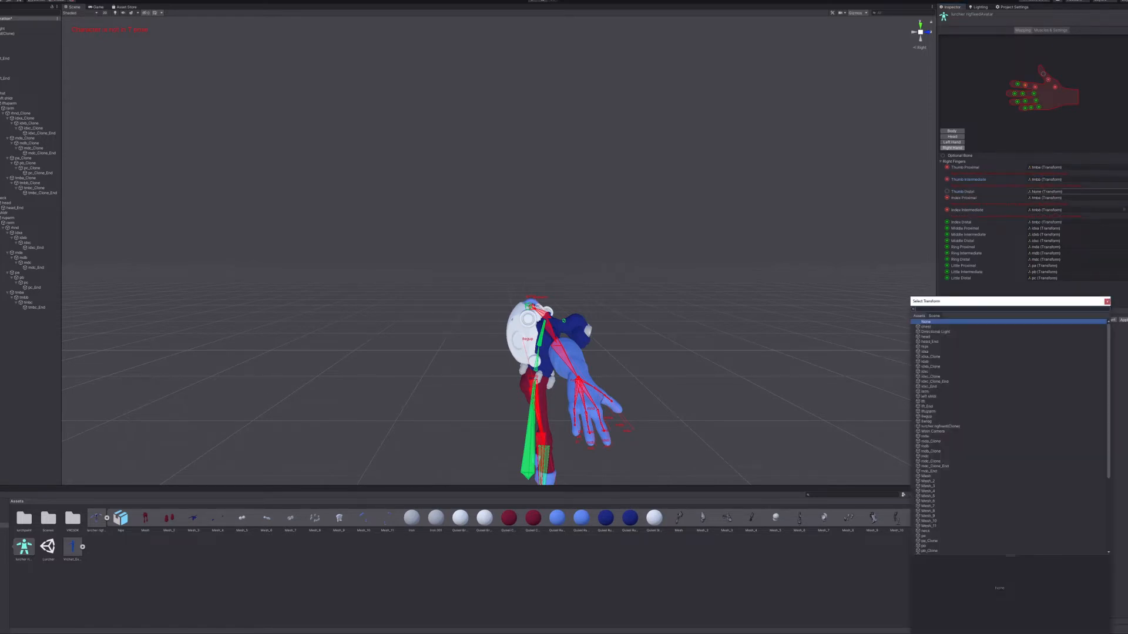
{"action": "scroll", "coordinate": [926, 520], "scroll_direction": "down", "scroll_amount": 5}
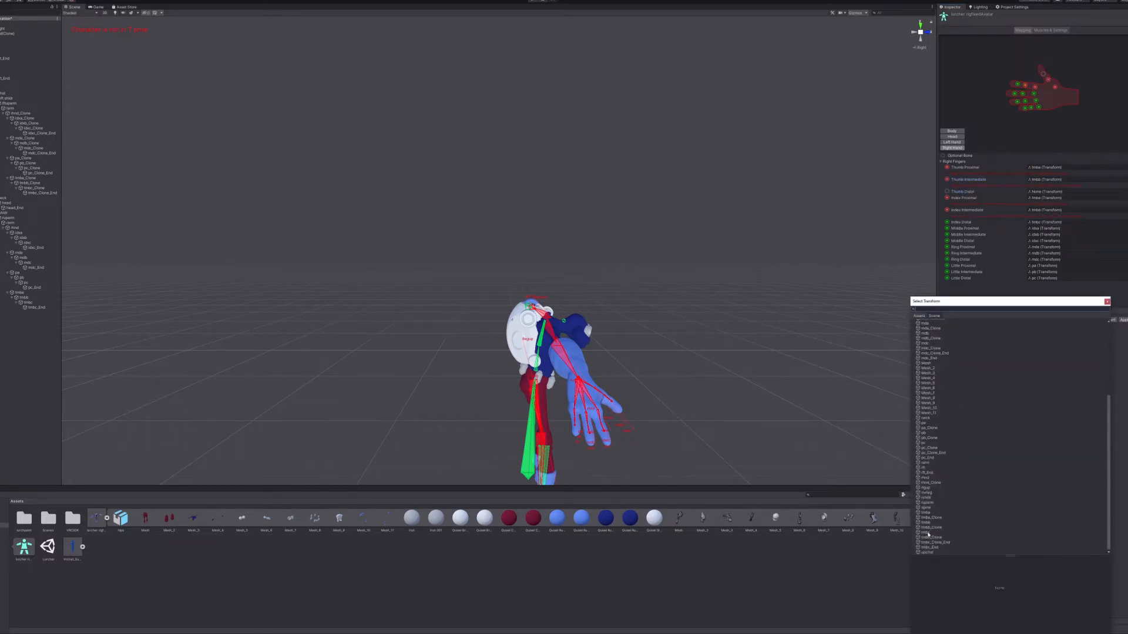
{"action": "double_click", "coordinate": [926, 532]}
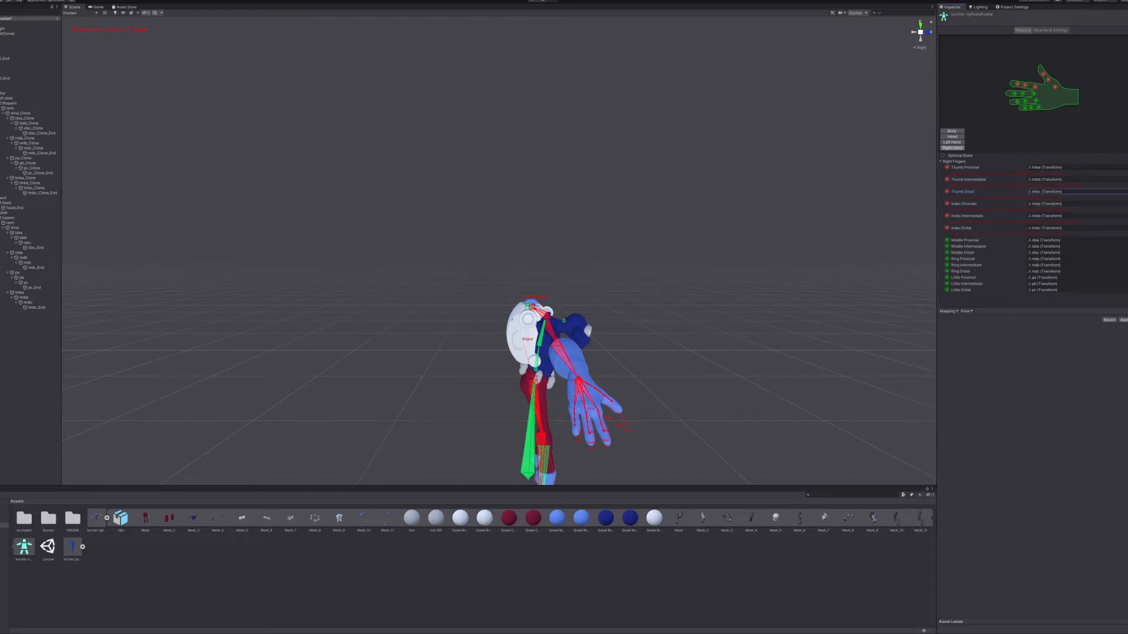
Map the right hand's Index Proximal, Intermediate and Distal slots to the model's three index finger bones.
{"action": "left_click", "coordinate": [1126, 204]}
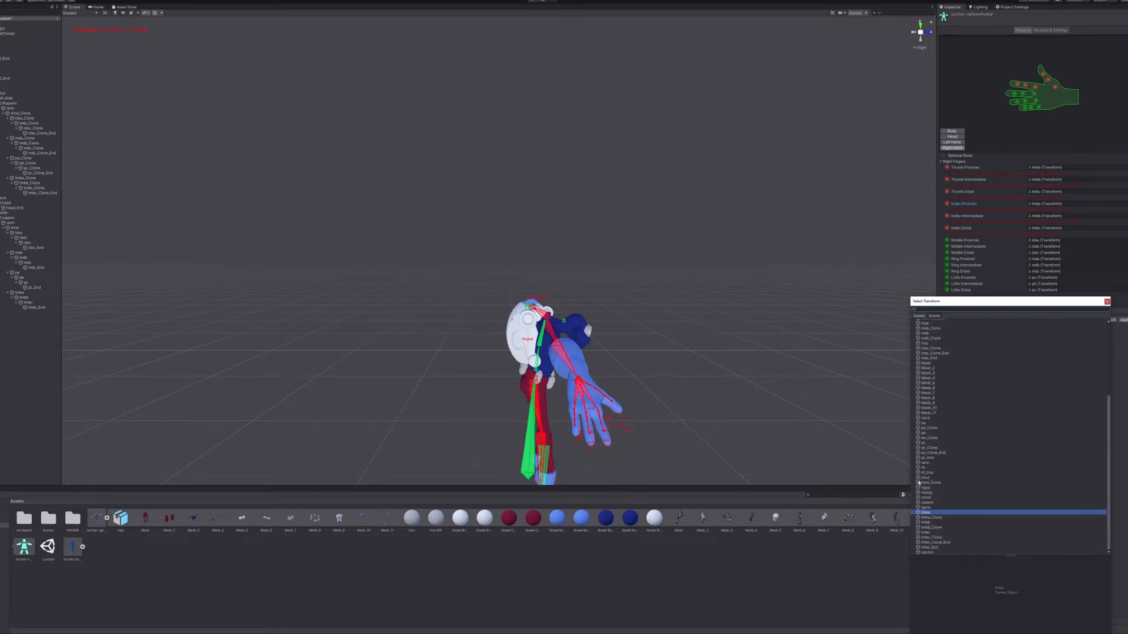
{"action": "scroll", "coordinate": [963, 441], "scroll_direction": "up", "scroll_amount": 5}
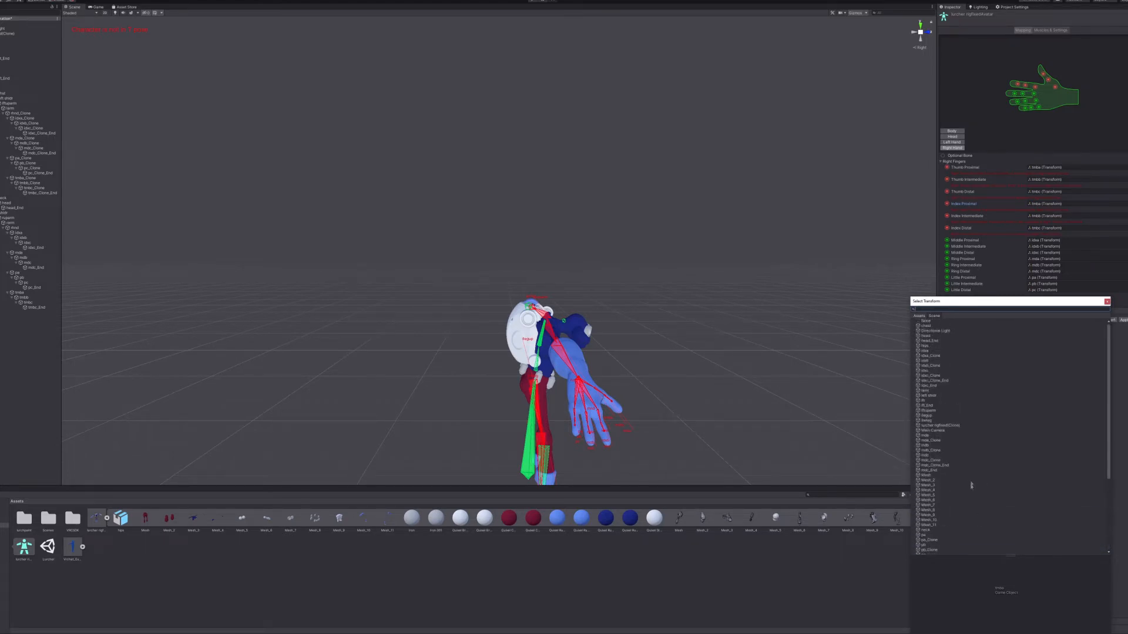
{"action": "double_click", "coordinate": [927, 353]}
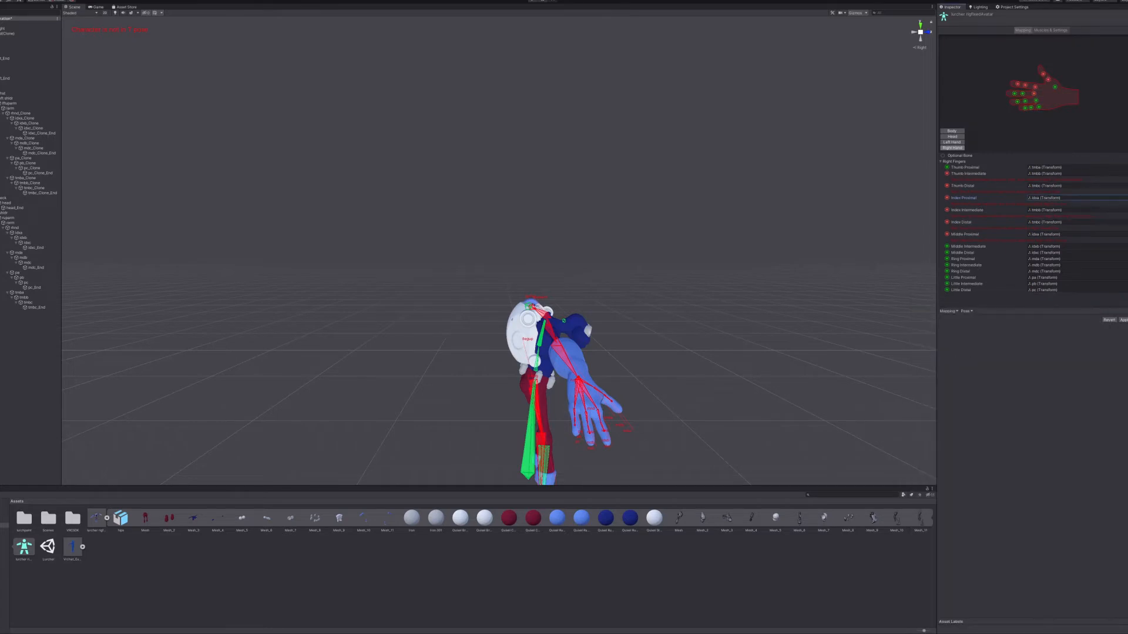
{"action": "left_click", "coordinate": [1121, 209]}
{"action": "scroll", "coordinate": [937, 469], "scroll_direction": "up", "scroll_amount": 5}
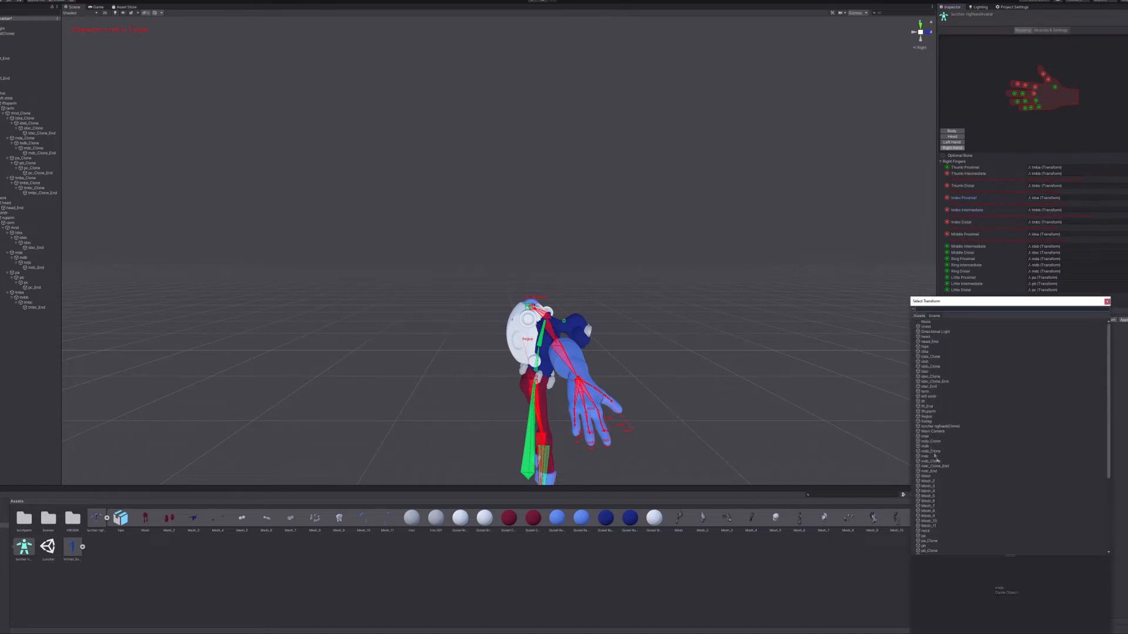
{"action": "double_click", "coordinate": [924, 362]}
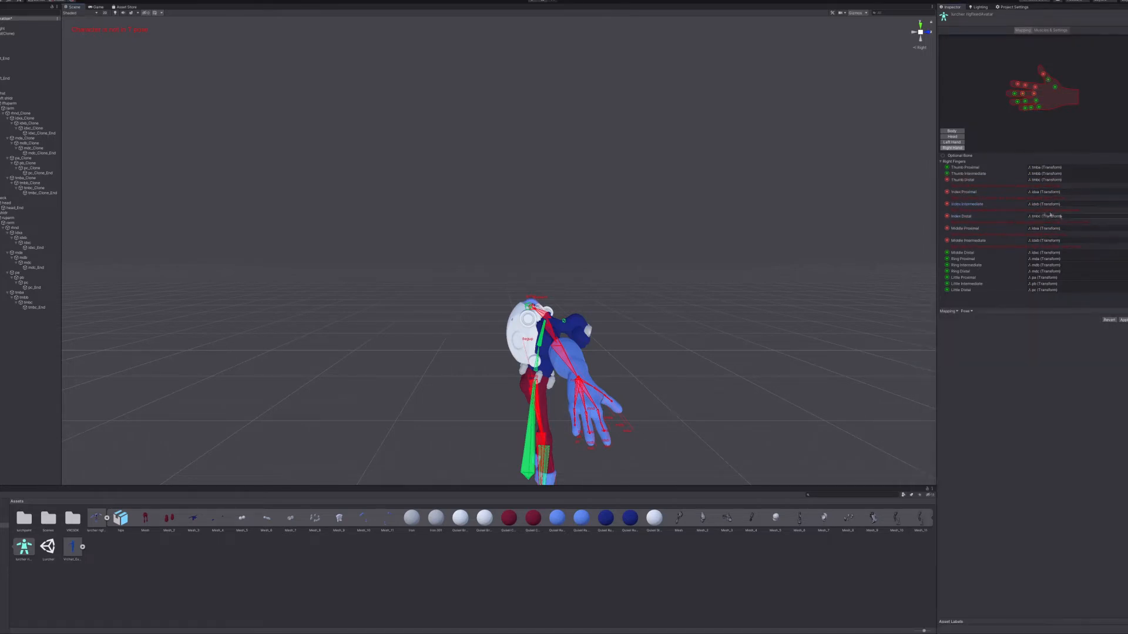
{"action": "left_click", "coordinate": [1122, 216]}
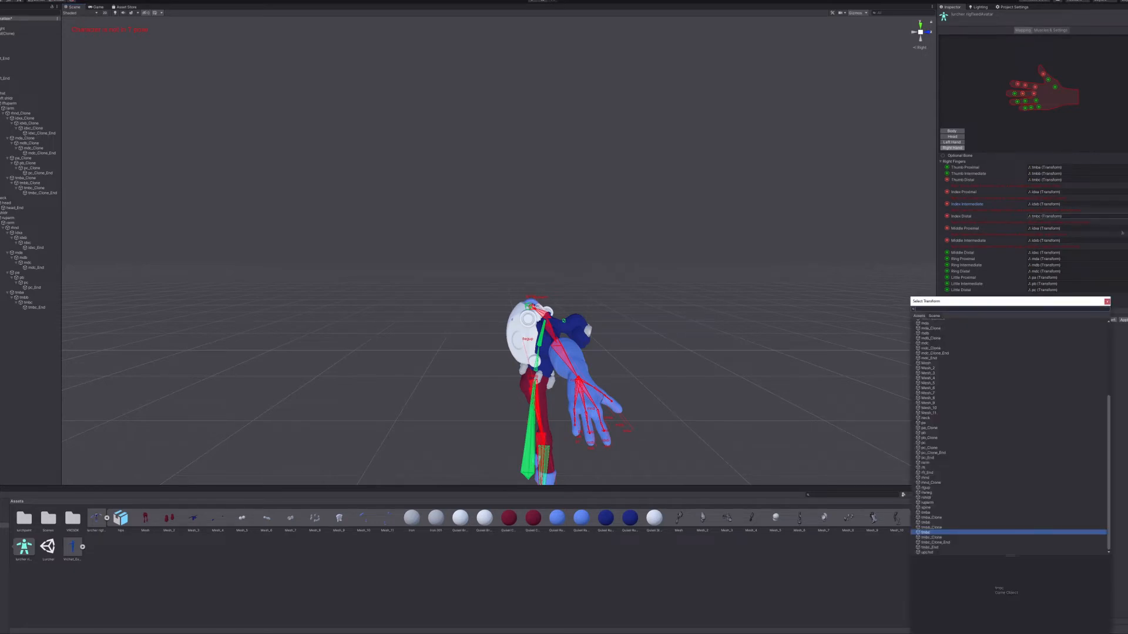
{"action": "double_click", "coordinate": [931, 372]}
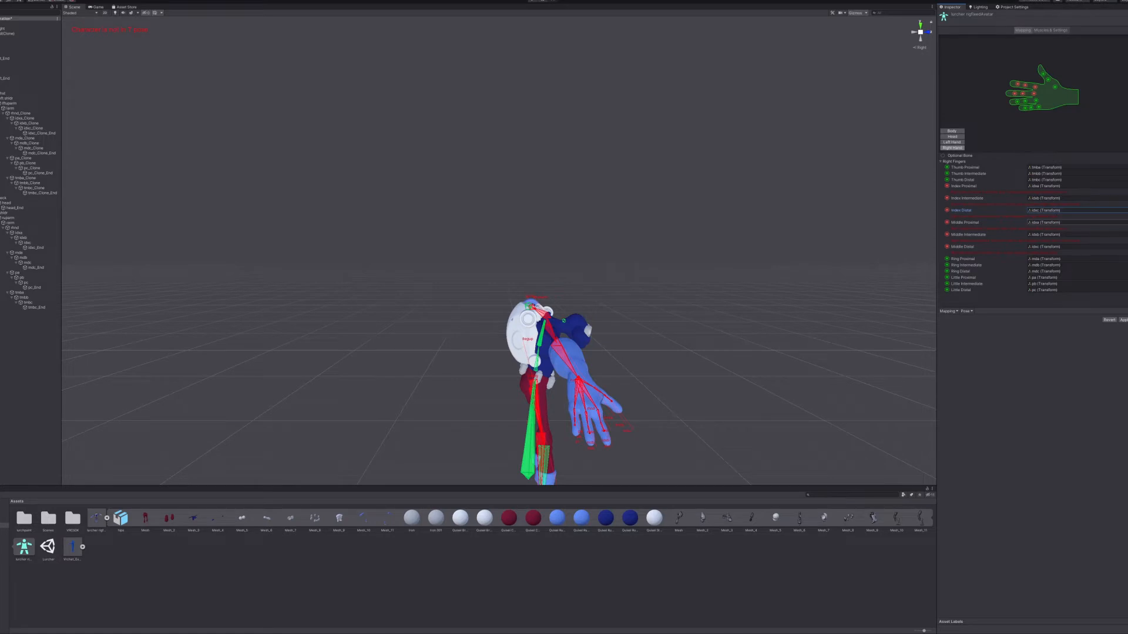
Map the right hand's Middle Proximal, Intermediate and Distal slots to the model's three middle finger bones.
{"action": "left_click", "coordinate": [1123, 222]}
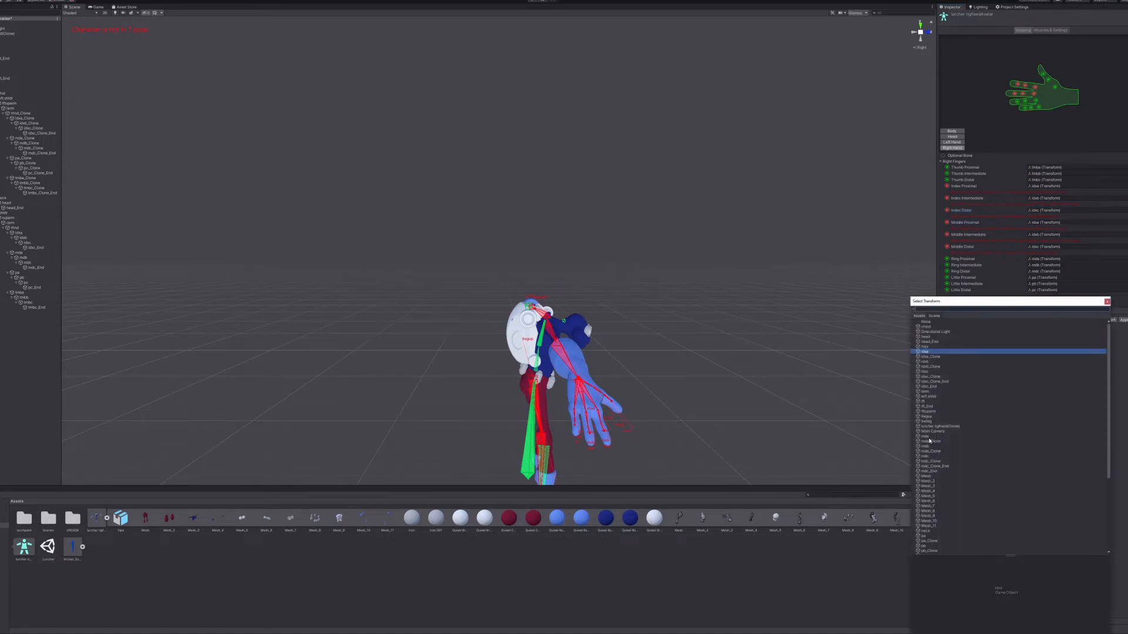
{"action": "double_click", "coordinate": [927, 437]}
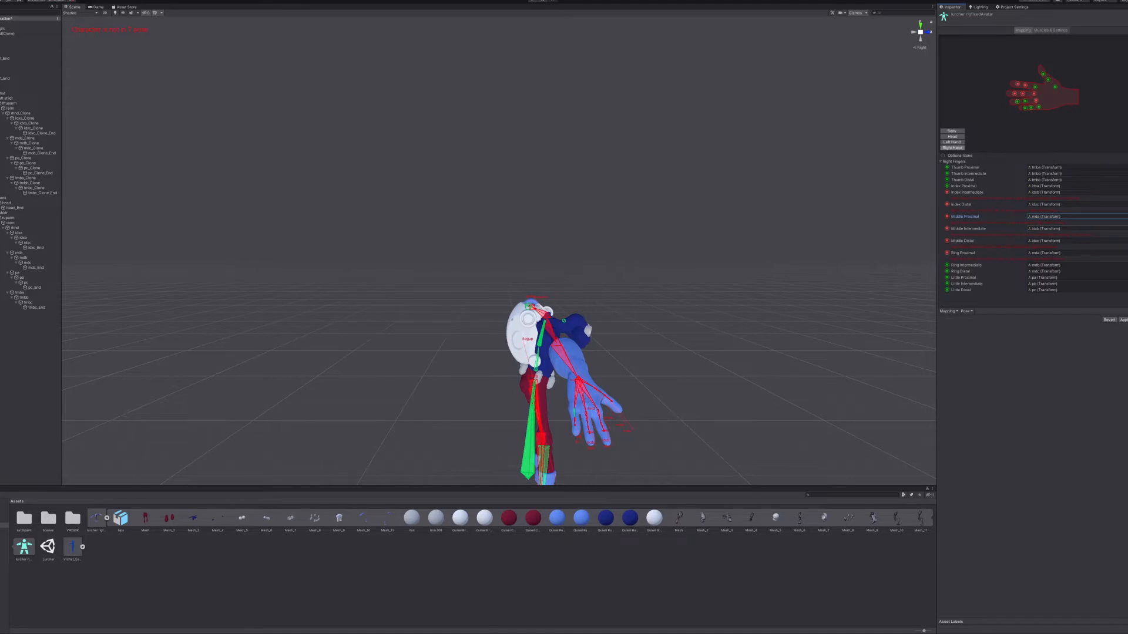
{"action": "left_click", "coordinate": [947, 228]}
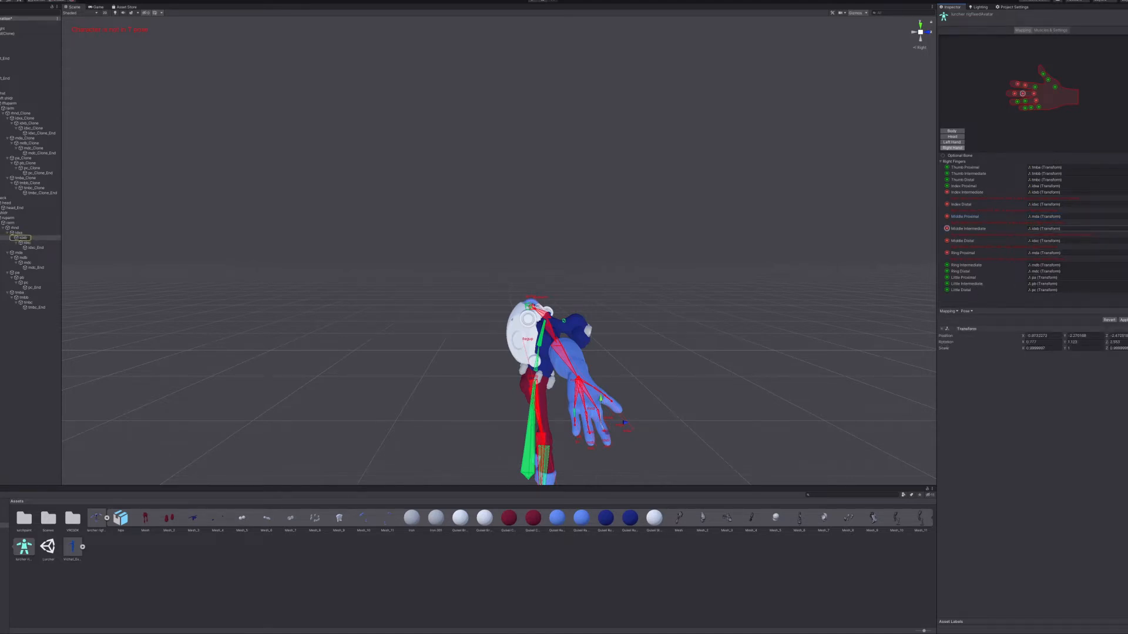
{"action": "left_click", "coordinate": [1120, 229]}
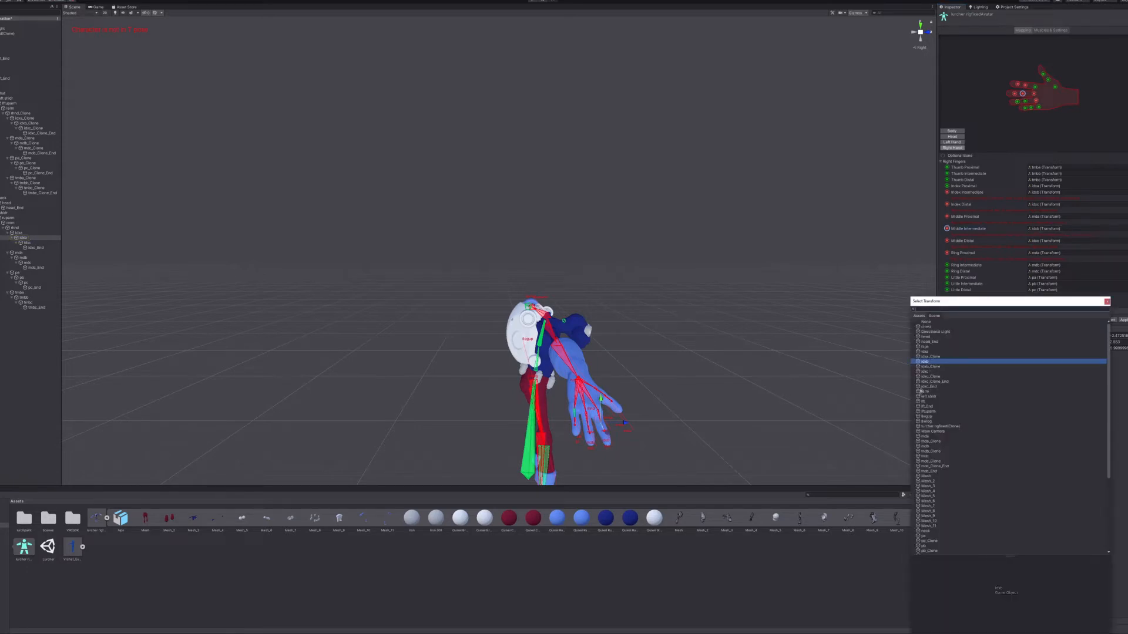
{"action": "double_click", "coordinate": [925, 446]}
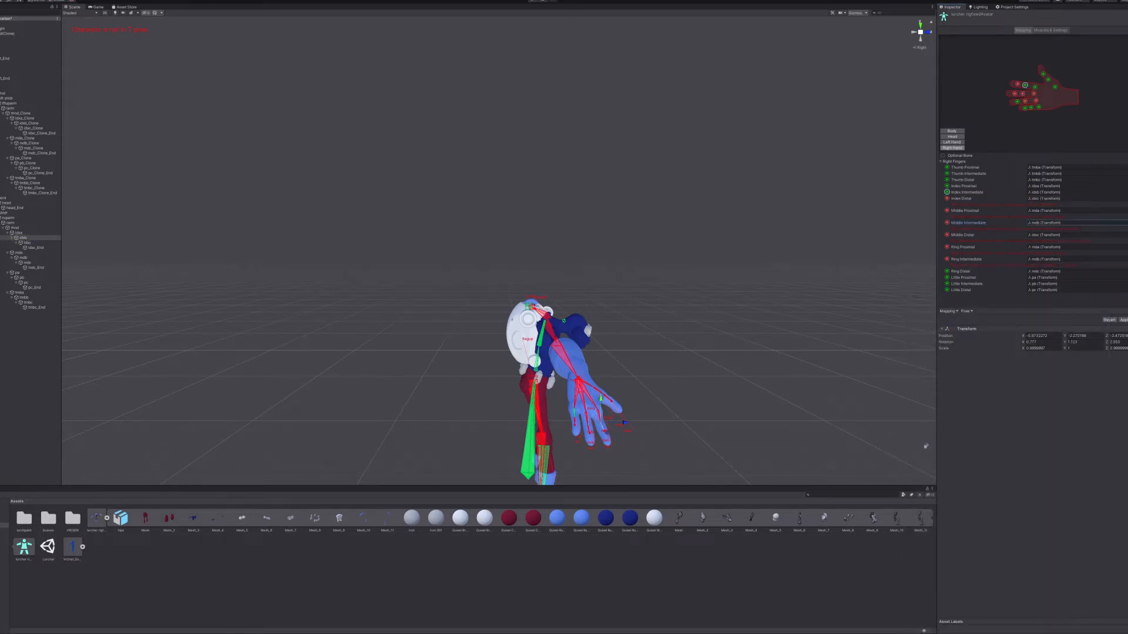
{"action": "left_click", "coordinate": [1121, 235]}
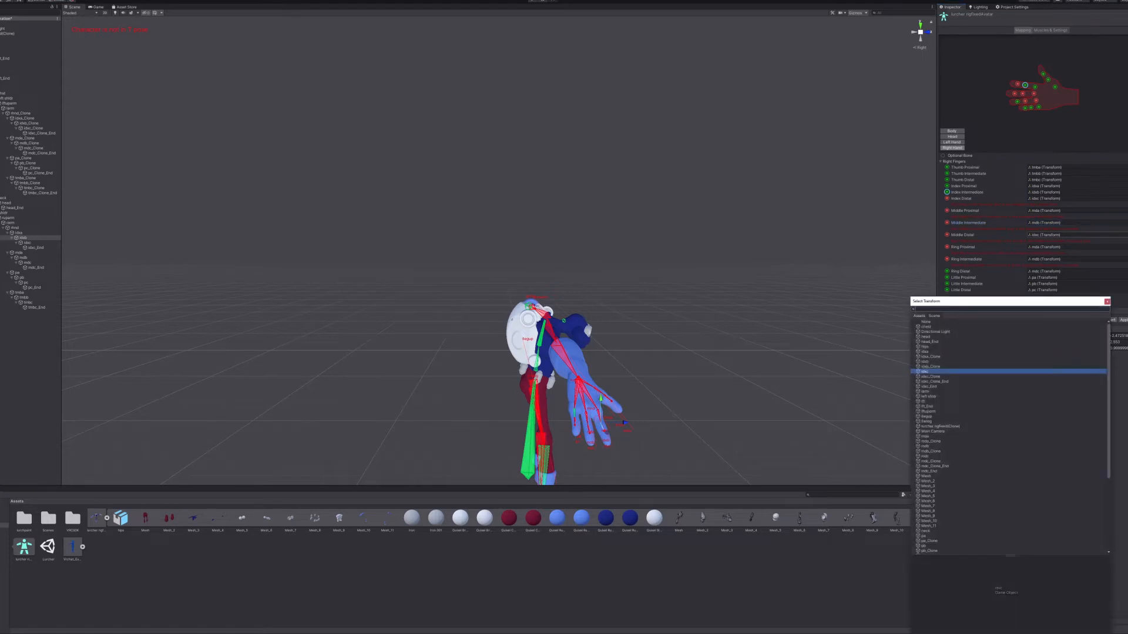
{"action": "left_click", "coordinate": [925, 456]}
{"action": "double_click", "coordinate": [925, 456]}
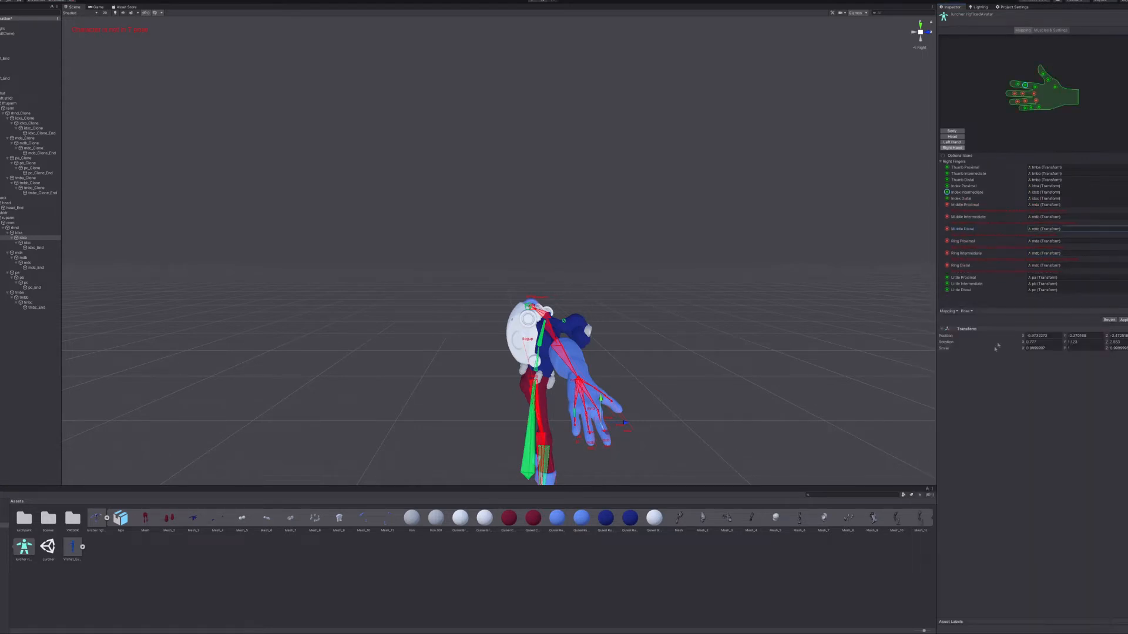
Set the right hand's Ring Proximal, Intermediate and Distal slots to None and show the left hand's finger mappings.
{"action": "left_click", "coordinate": [1121, 240]}
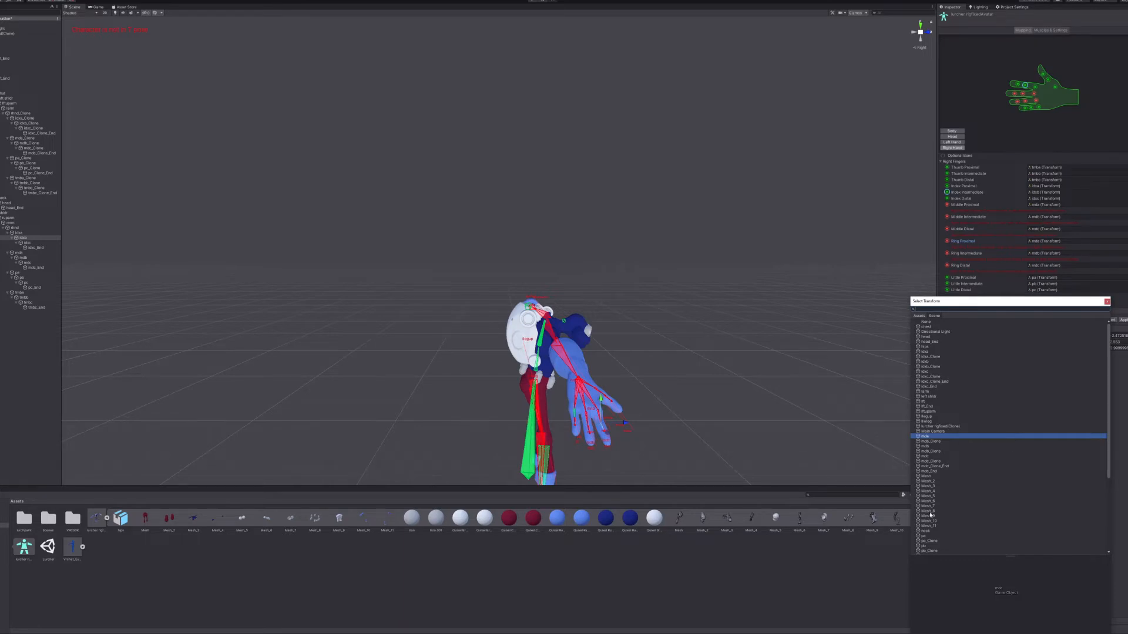
{"action": "scroll", "coordinate": [934, 489], "scroll_direction": "down", "scroll_amount": 4}
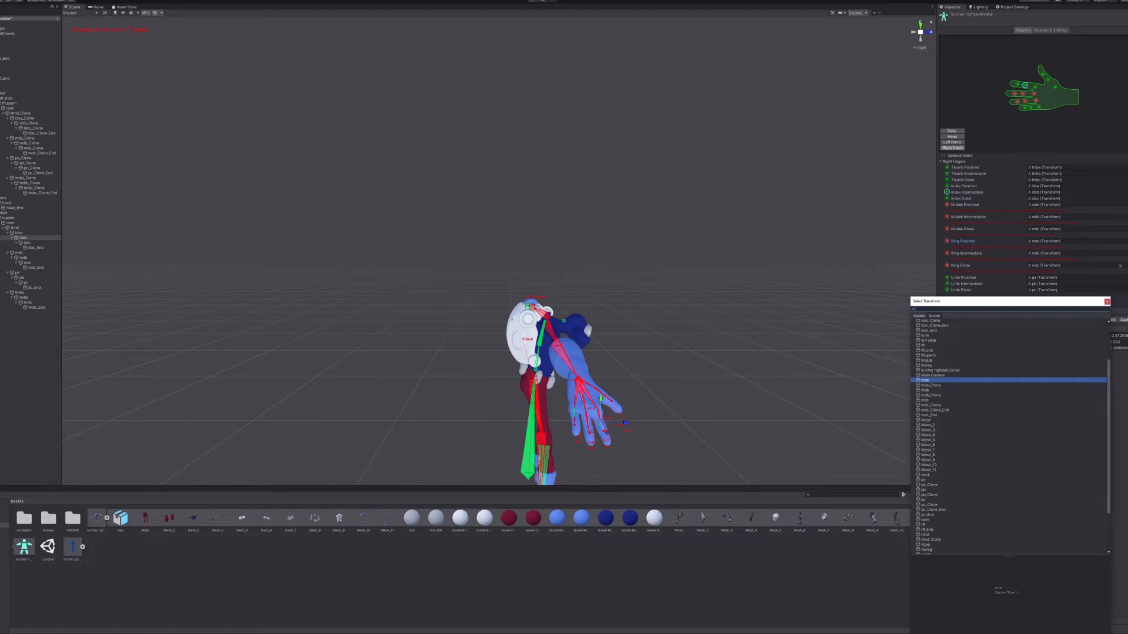
{"action": "scroll", "coordinate": [927, 383], "scroll_direction": "up", "scroll_amount": 3}
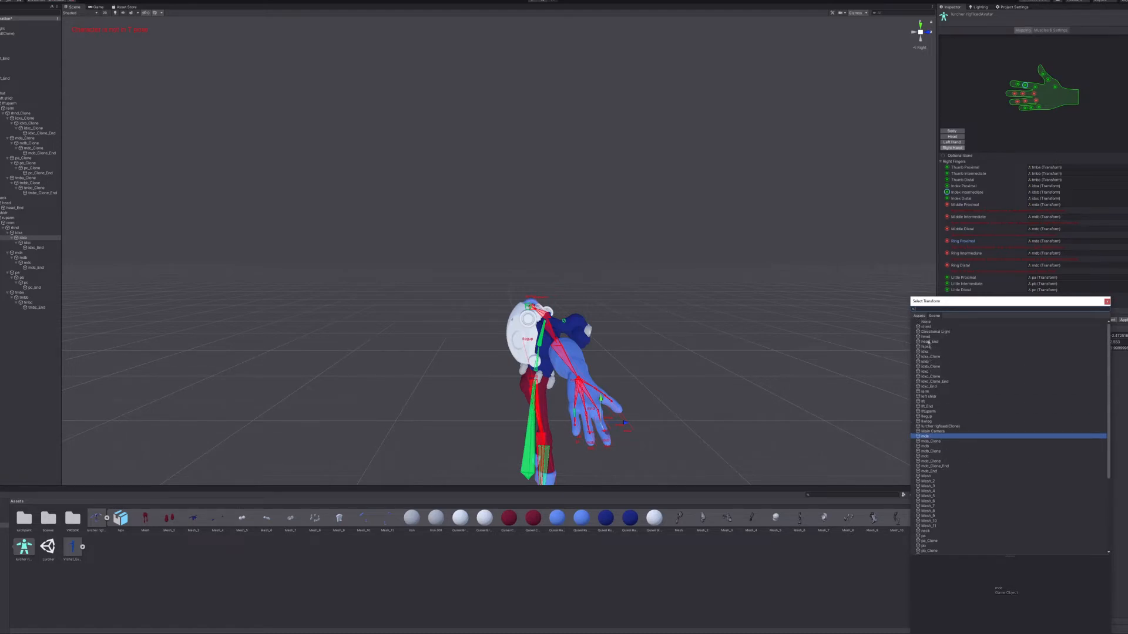
{"action": "left_click", "coordinate": [926, 322]}
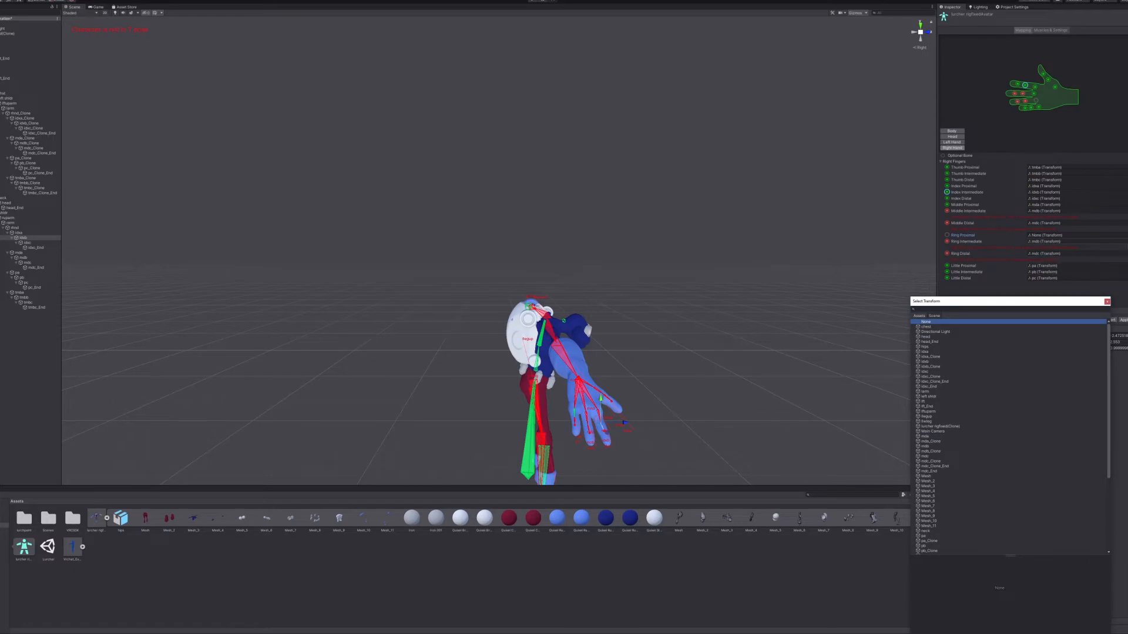
{"action": "left_click", "coordinate": [1126, 242]}
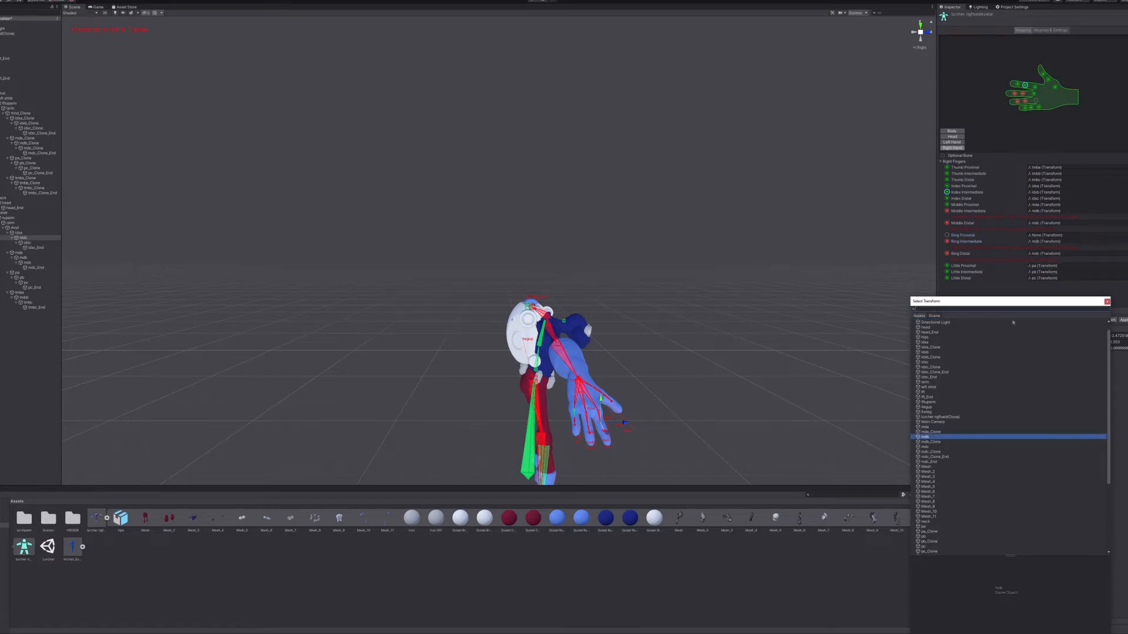
{"action": "scroll", "coordinate": [923, 356], "scroll_direction": "up", "scroll_amount": 1}
{"action": "left_click", "coordinate": [926, 322]}
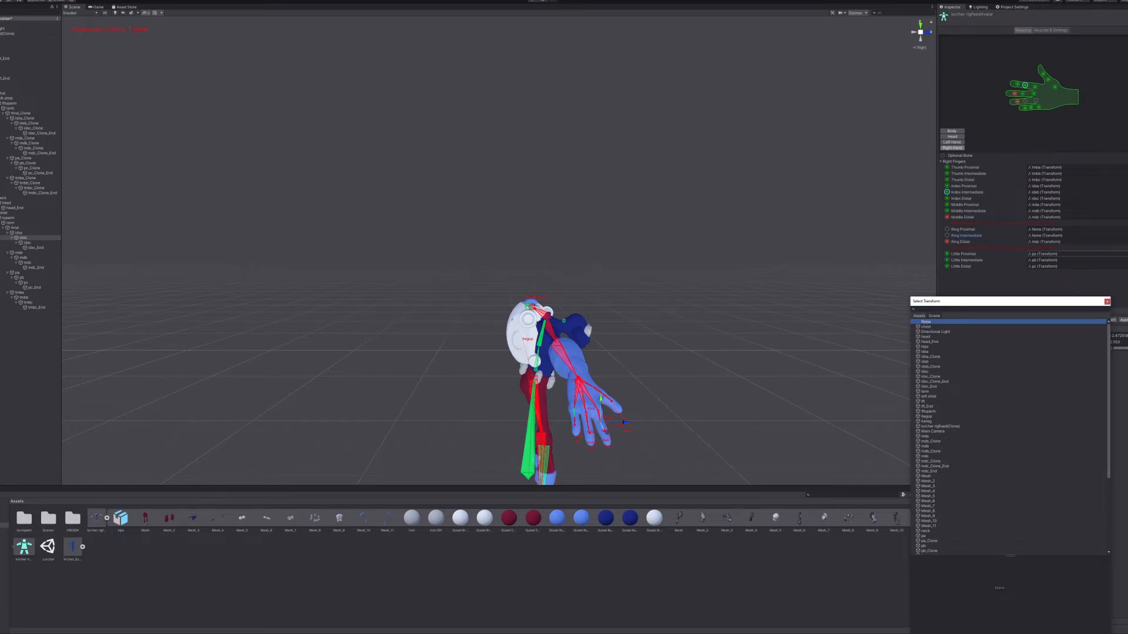
{"action": "left_click", "coordinate": [1125, 242]}
{"action": "scroll", "coordinate": [920, 322], "scroll_direction": "up", "scroll_amount": 2}
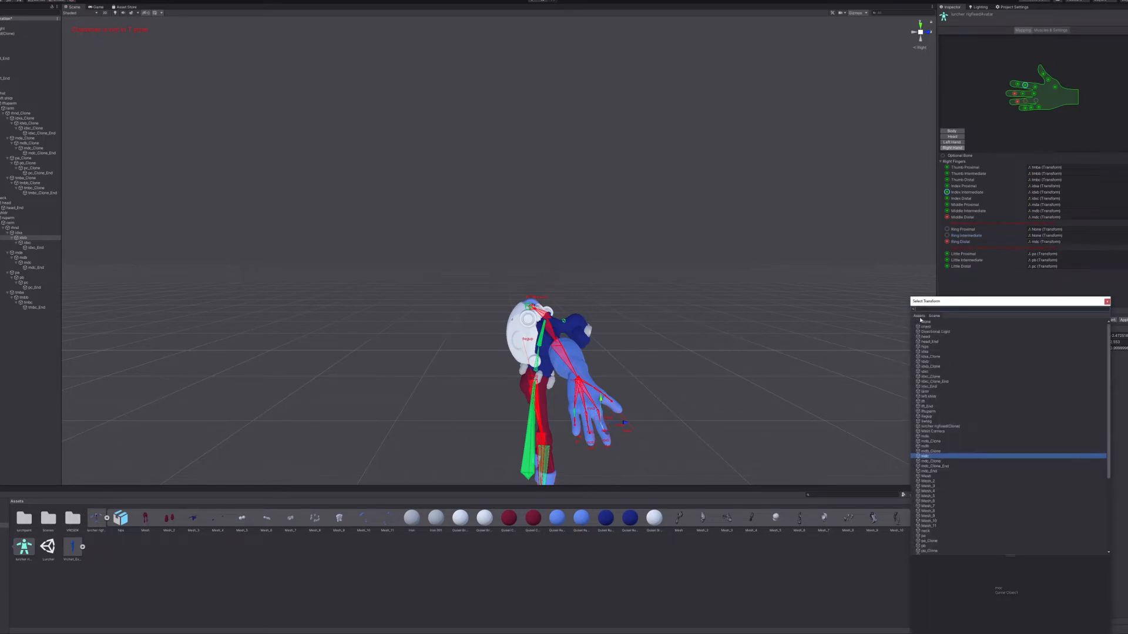
{"action": "left_click", "coordinate": [926, 321]}
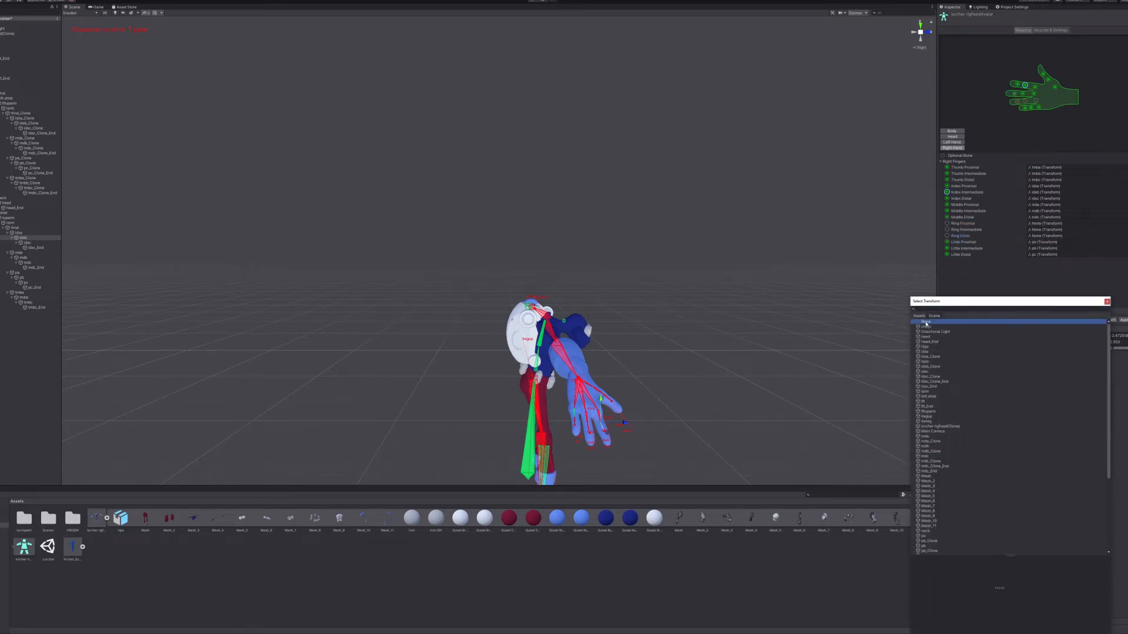
{"action": "left_click", "coordinate": [952, 284]}
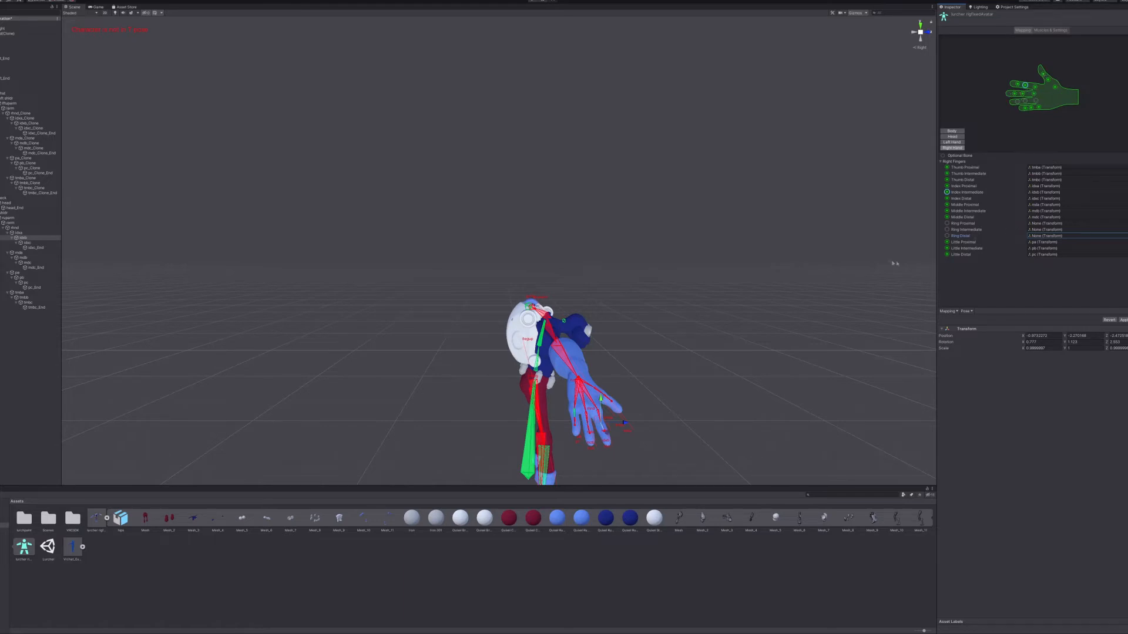
{"action": "left_click", "coordinate": [951, 142]}
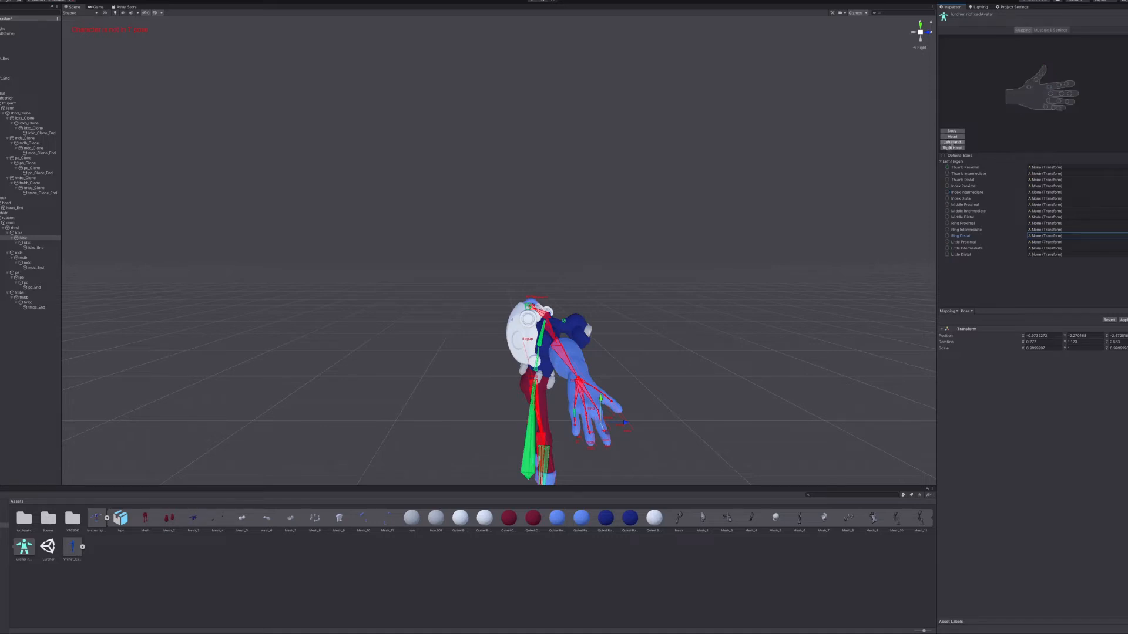
Examine the left forearm, hand and attached weapon from the back and left side for finger bones.
{"action": "middle_click_drag", "start_coordinate": [639, 363], "coordinate": [617, 360]}
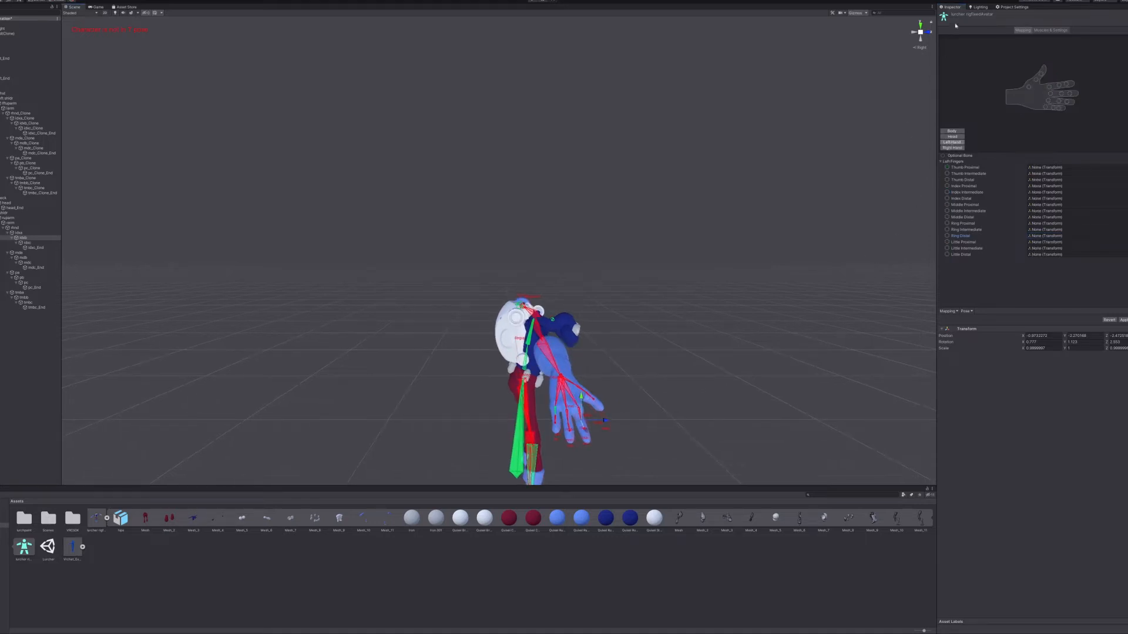
{"action": "left_click", "coordinate": [915, 36]}
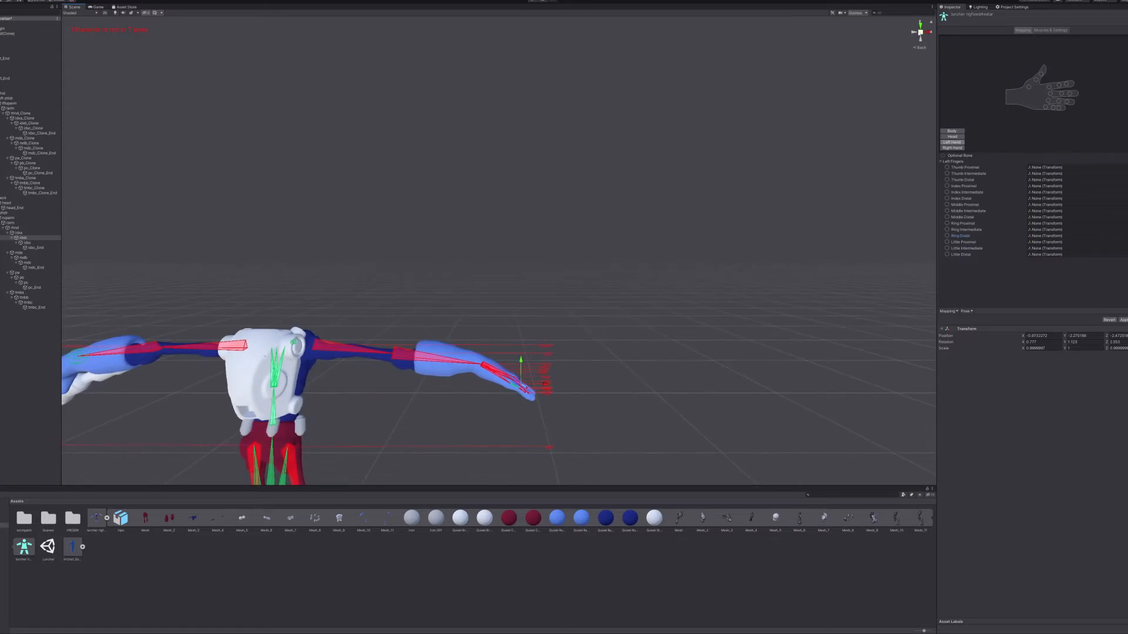
{"action": "left_click", "coordinate": [911, 33]}
{"action": "key", "text": "f"}
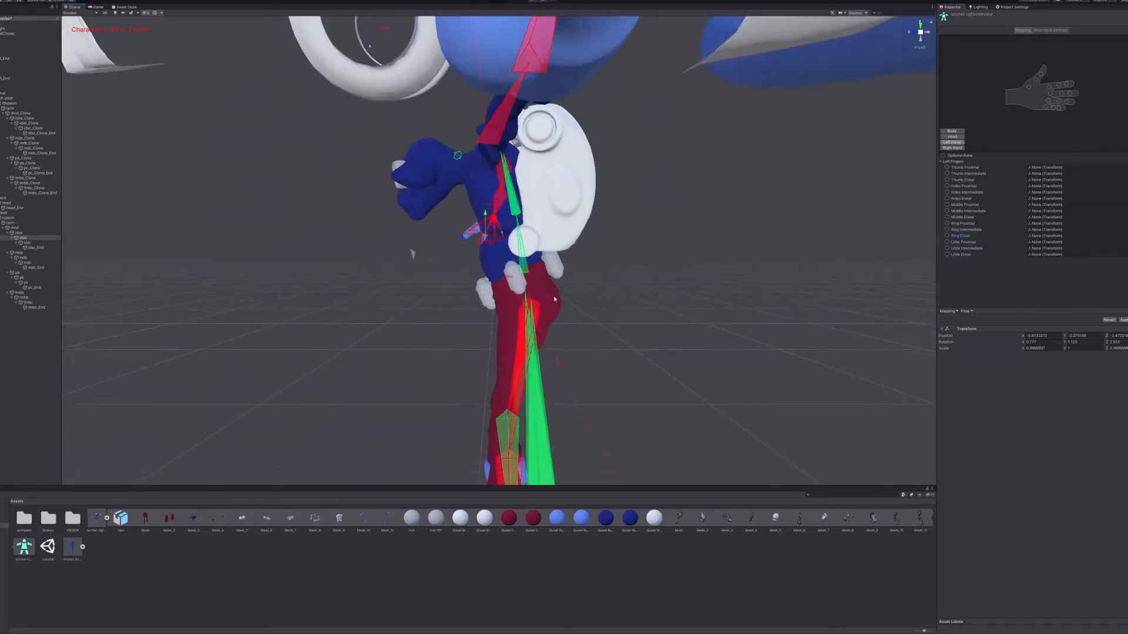
{"action": "scroll", "coordinate": [555, 300], "scroll_direction": "down", "scroll_amount": 7}
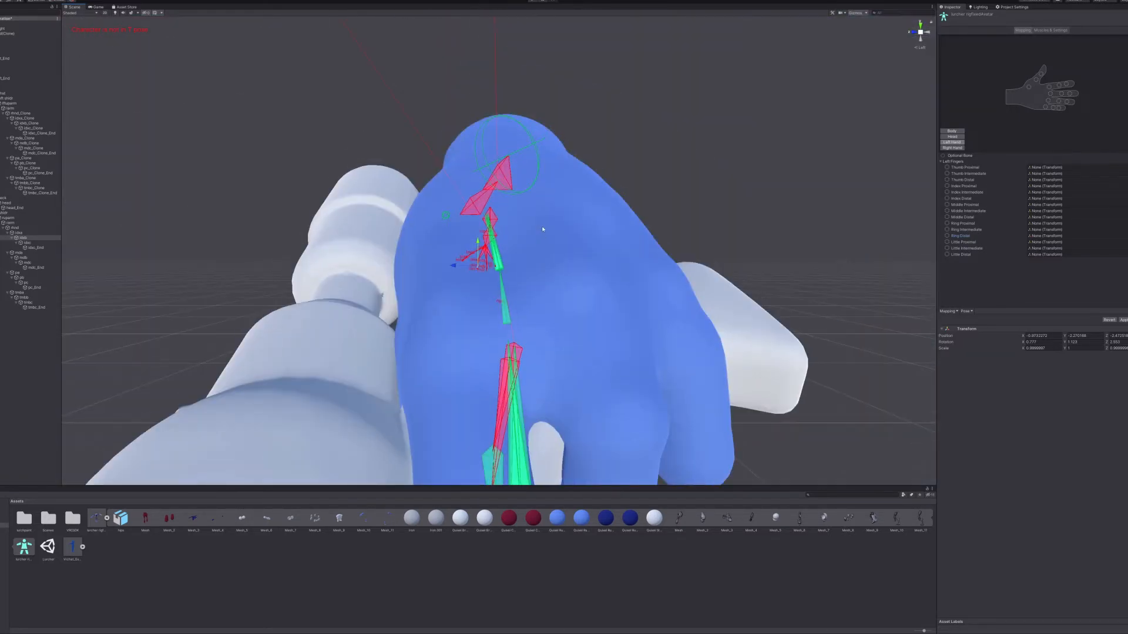
{"action": "scroll", "coordinate": [557, 236], "scroll_direction": "down", "scroll_amount": 1}
{"action": "middle_click_drag", "start_coordinate": [558, 235], "coordinate": [628, 275]}
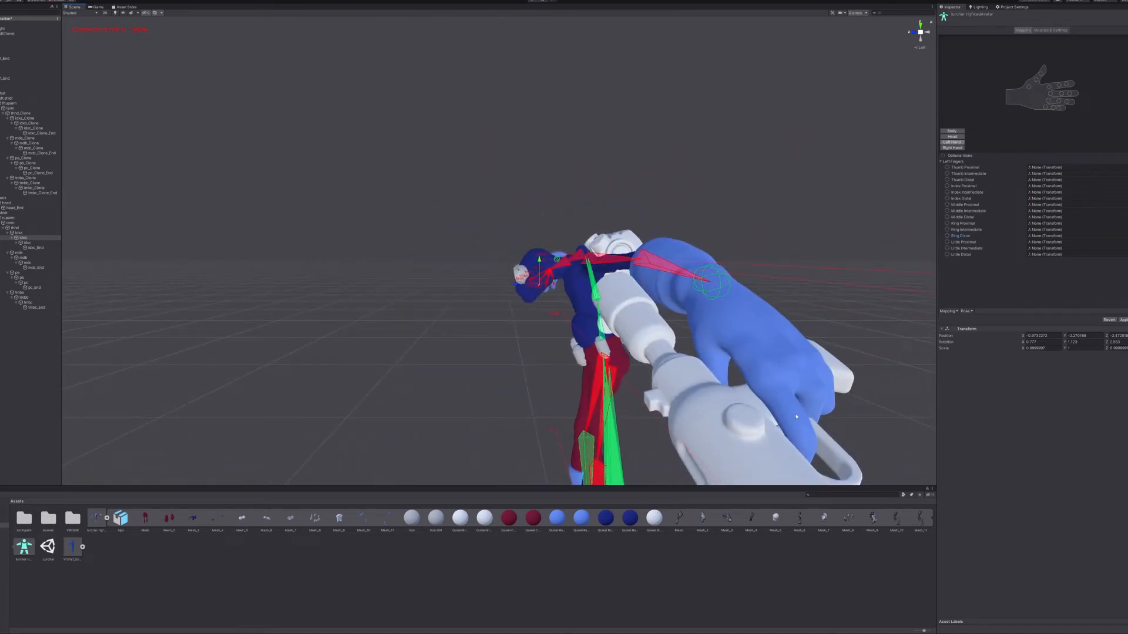
{"action": "middle_click_drag", "start_coordinate": [807, 421], "coordinate": [779, 407]}
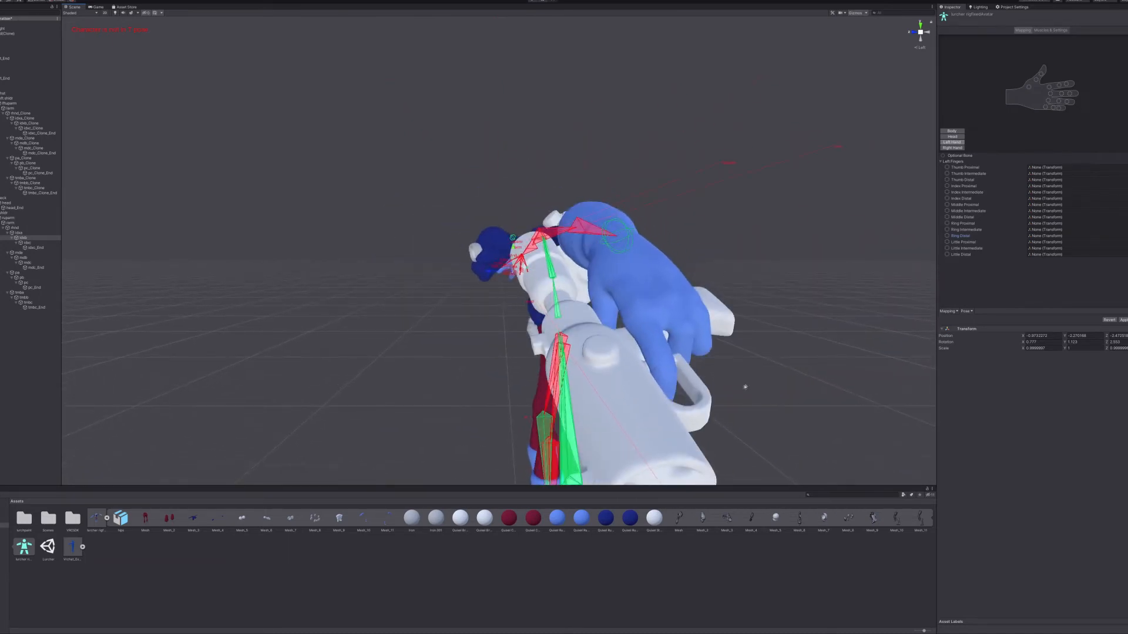
{"action": "scroll", "coordinate": [734, 377], "scroll_direction": "up", "scroll_amount": 2}
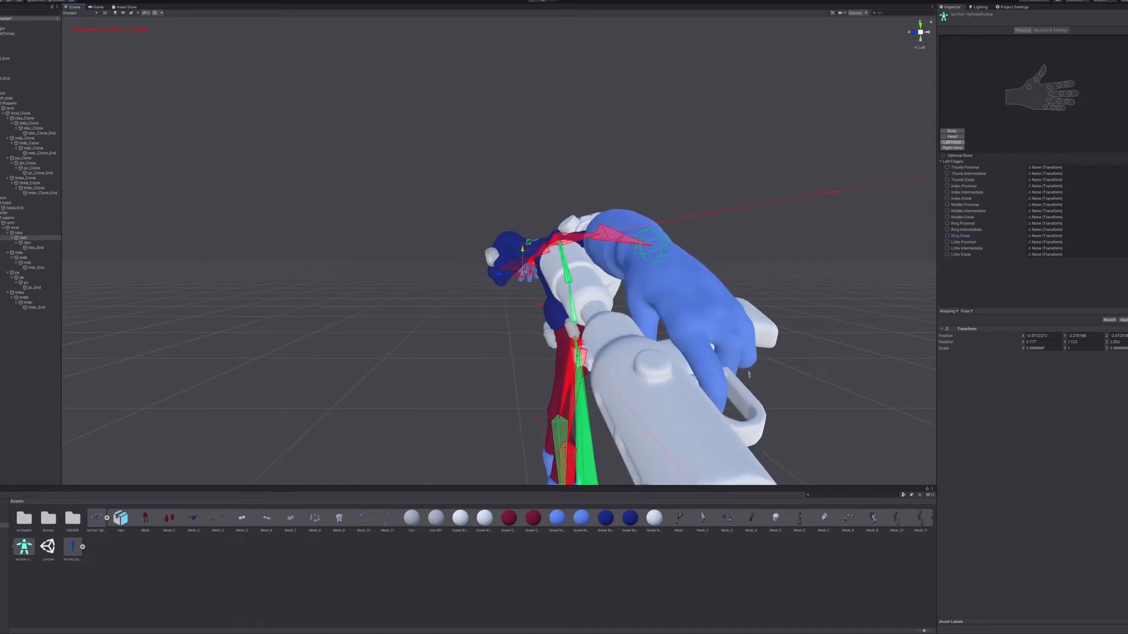
{"action": "scroll", "coordinate": [749, 377], "scroll_direction": "up", "scroll_amount": 1}
{"action": "scroll", "coordinate": [867, 333], "scroll_direction": "down", "scroll_amount": 2}
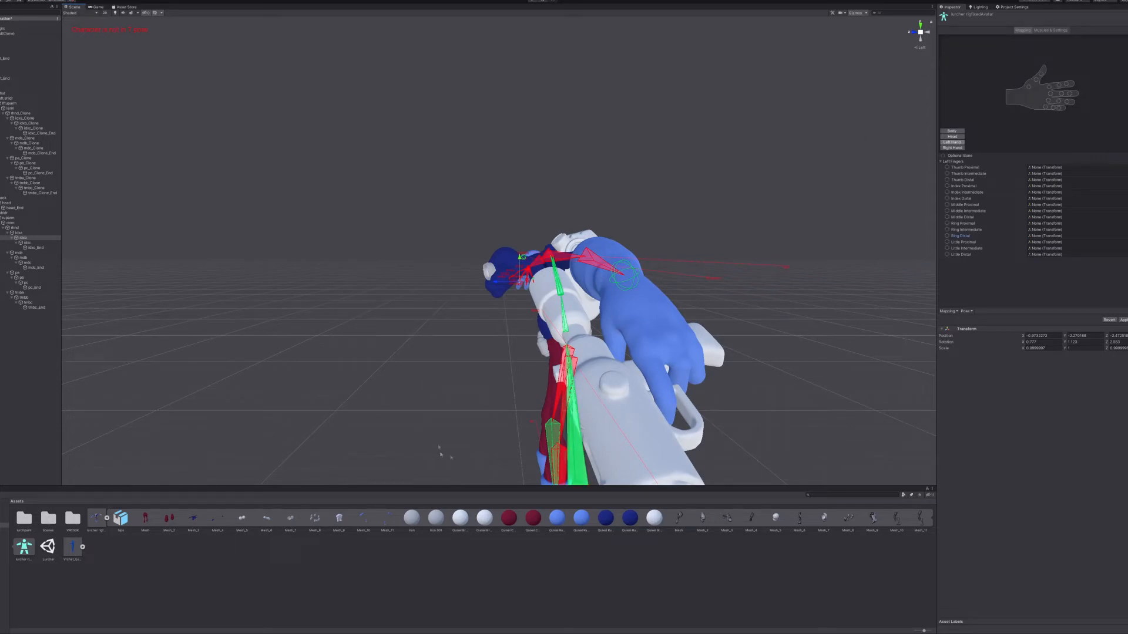
Examine the whole character's skeleton from the front and right side to check the mapped arm, hand and leg bones.
{"action": "left_click", "coordinate": [921, 30]}
{"action": "middle_click_drag", "start_coordinate": [670, 300], "coordinate": [500, 319]}
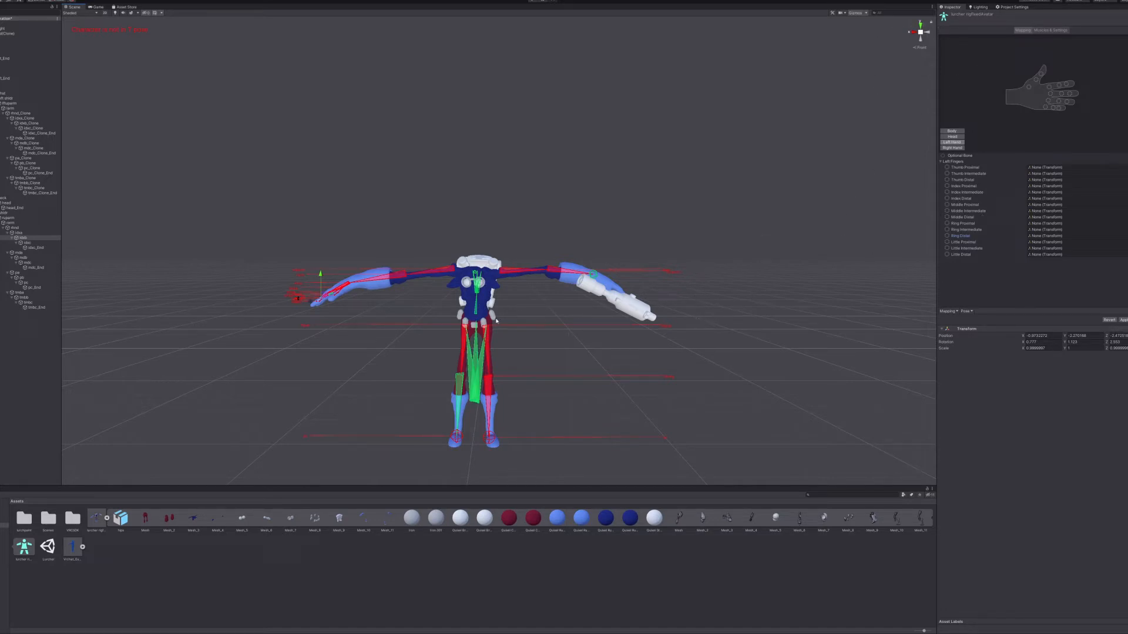
{"action": "left_click", "coordinate": [910, 32]}
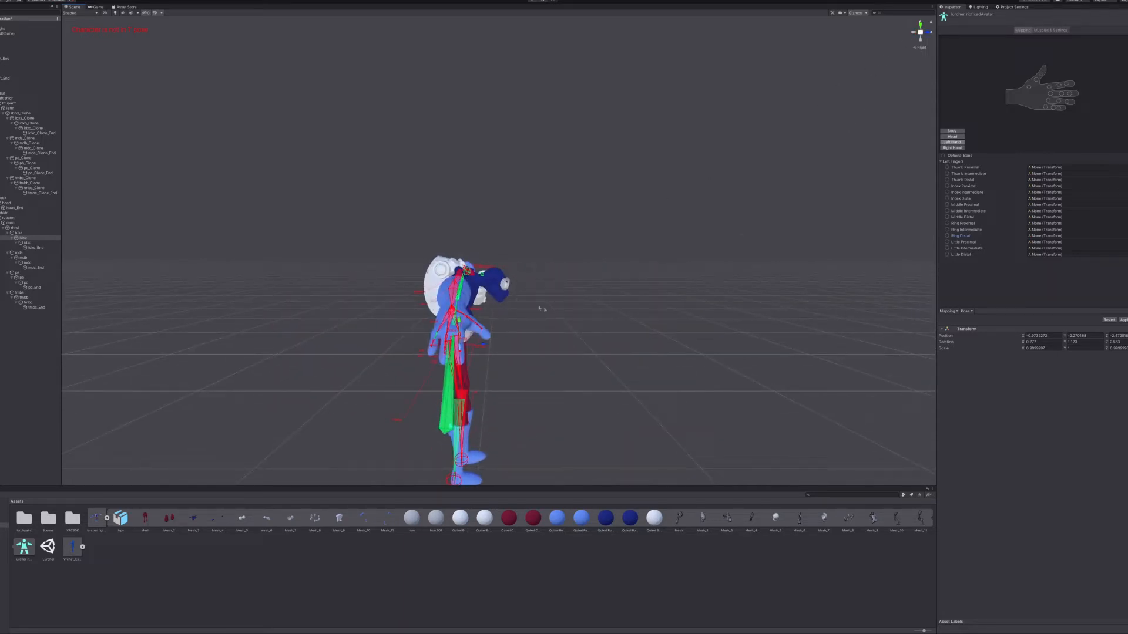
{"action": "left_click_drag", "start_coordinate": [544, 297], "coordinate": [411, 292], "text": "alt"}
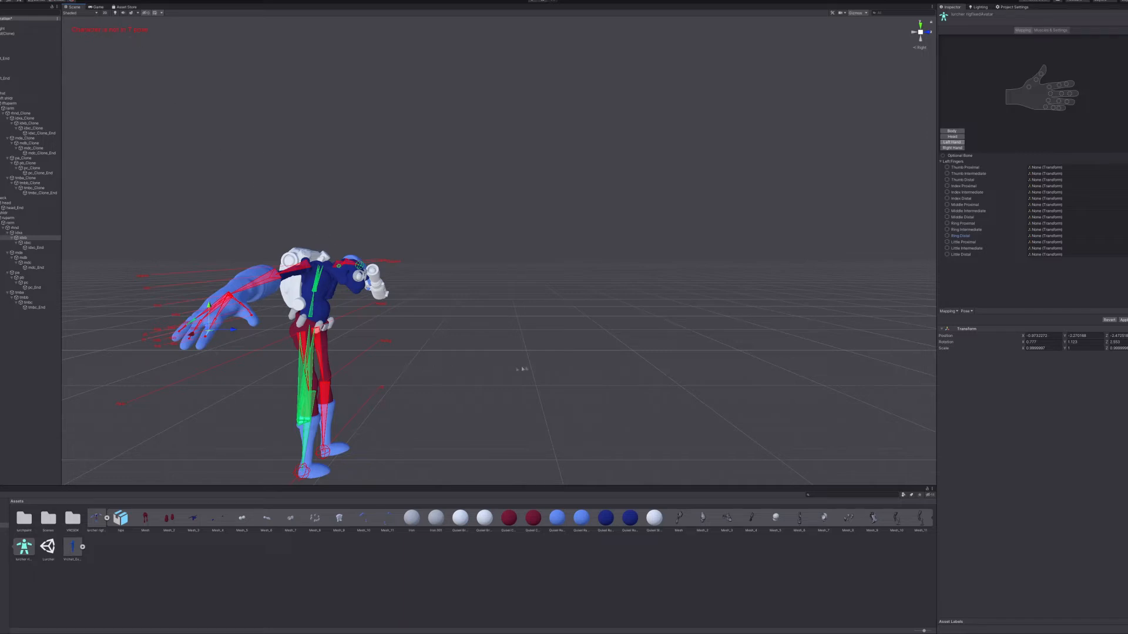
{"action": "left_click", "coordinate": [926, 34]}
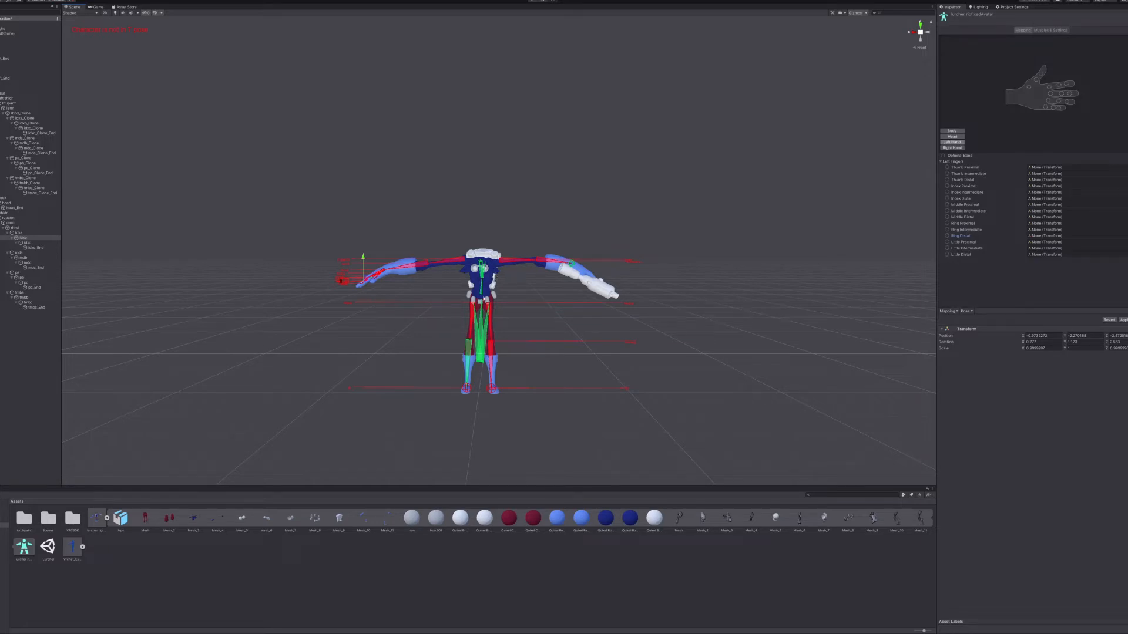
{"action": "middle_click_drag", "start_coordinate": [482, 317], "coordinate": [508, 314]}
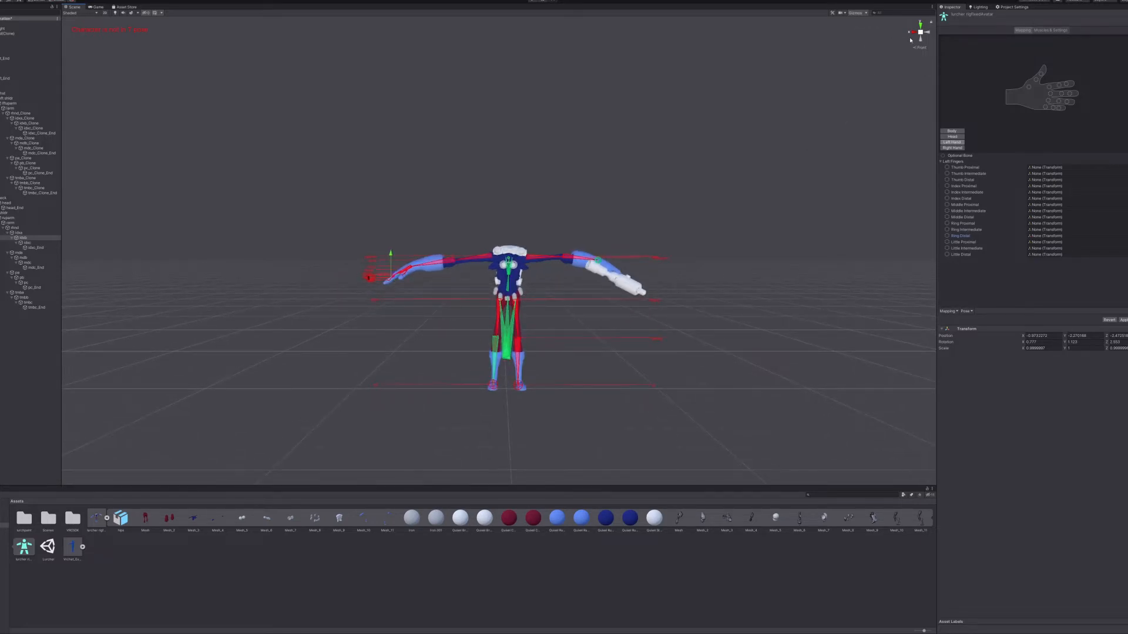
{"action": "left_click_drag", "start_coordinate": [481, 305], "coordinate": [388, 306], "text": "alt"}
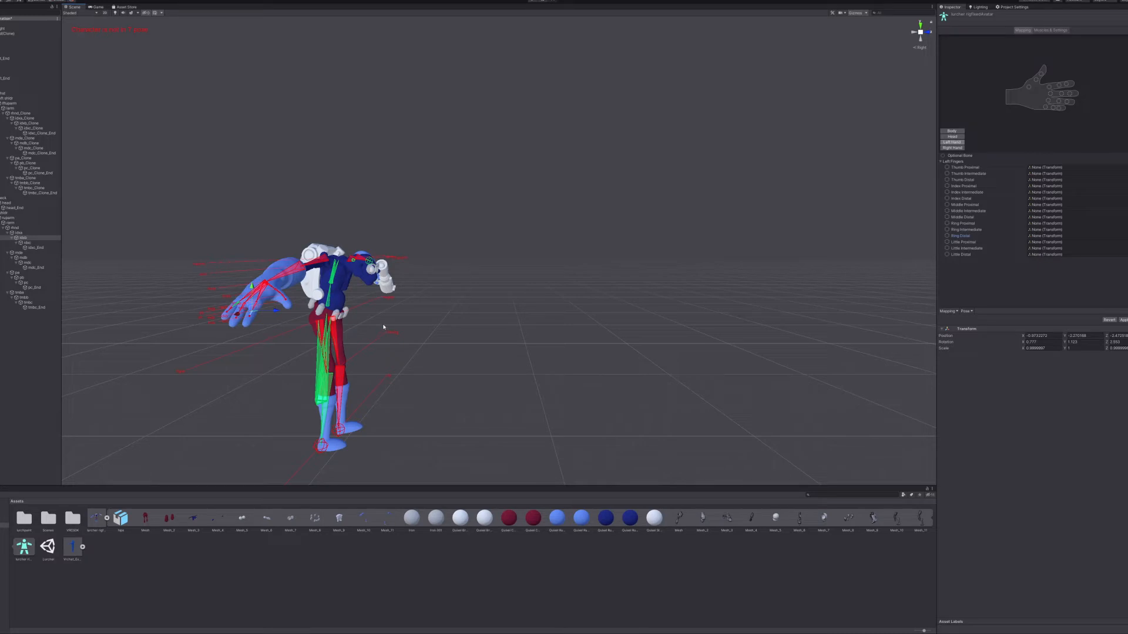
{"action": "middle_click_drag", "start_coordinate": [392, 324], "coordinate": [479, 314]}
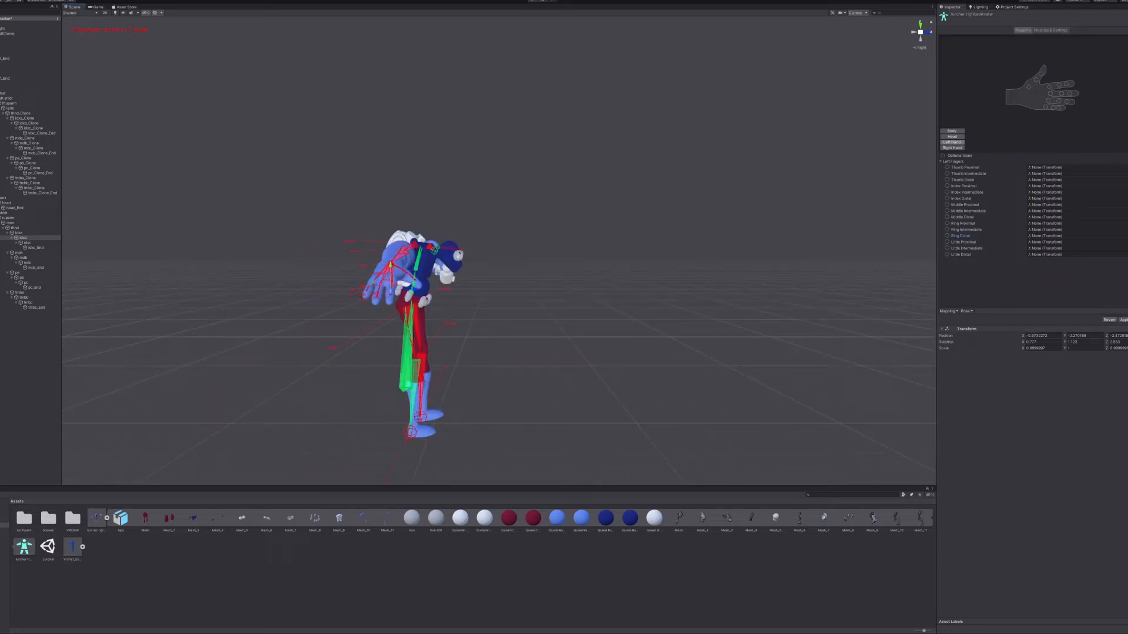
Apply the avatar bone mapping and return from the avatar configuration to the main scene with the lurcher model selected.
{"action": "left_click", "coordinate": [1123, 320]}
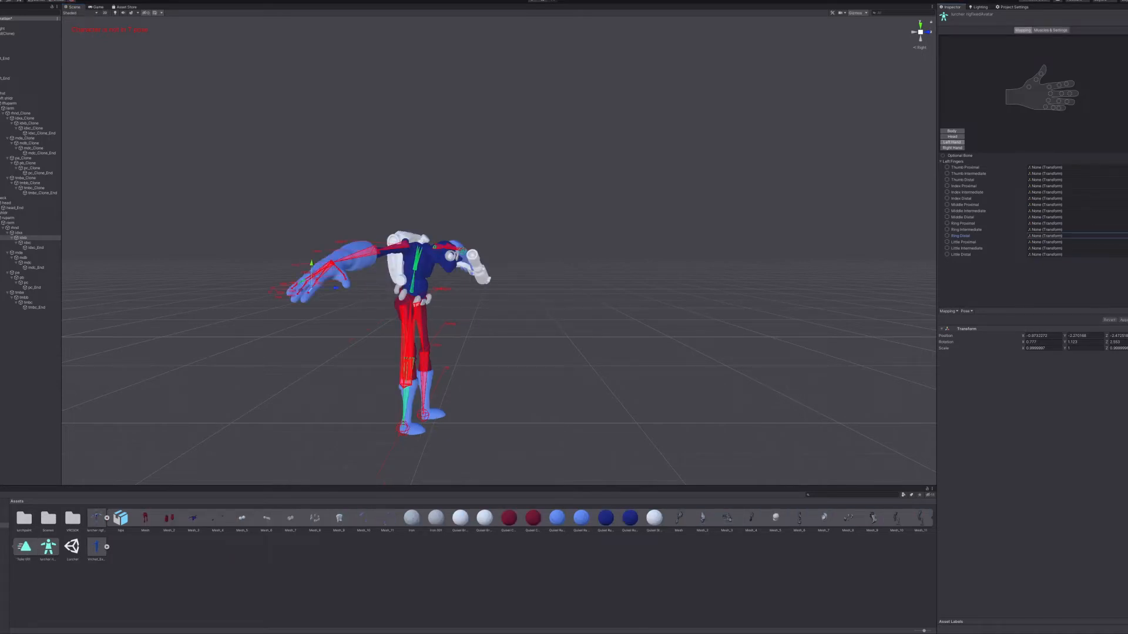
{"action": "left_click", "coordinate": [930, 32]}
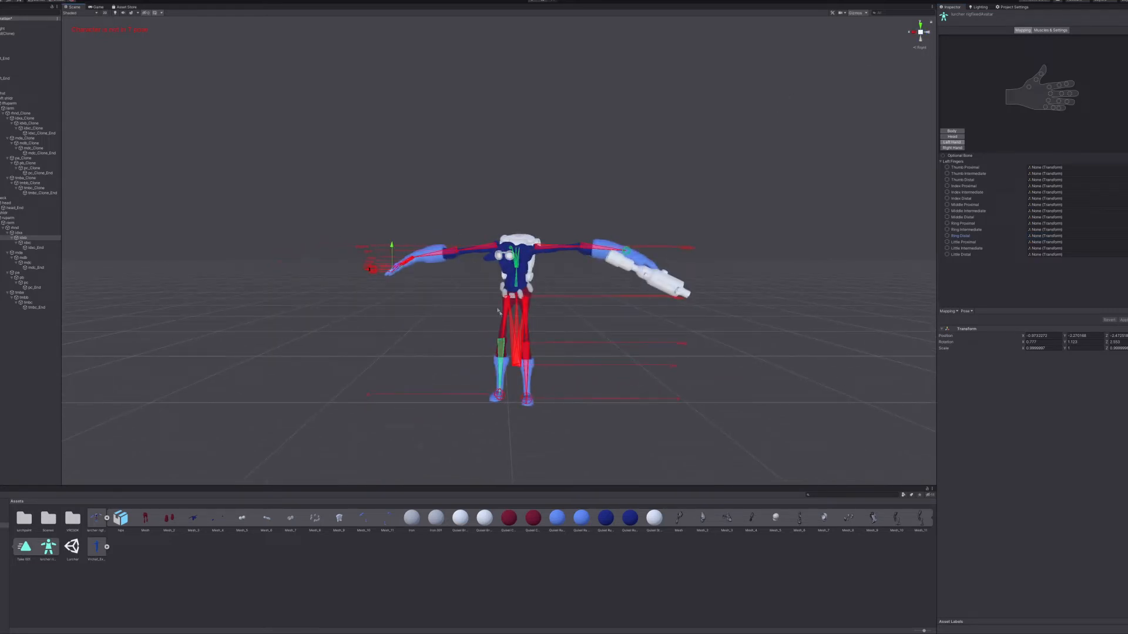
{"action": "left_click", "coordinate": [23, 34]}
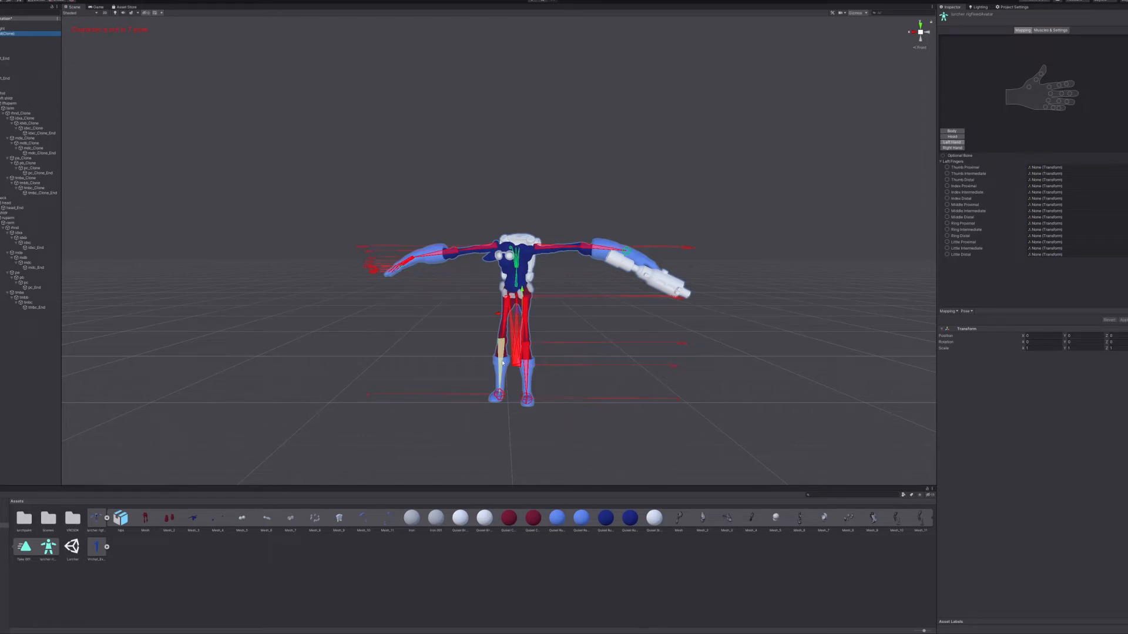
{"action": "left_click_drag", "start_coordinate": [518, 318], "coordinate": [495, 320]}
{"action": "key", "text": "w"}
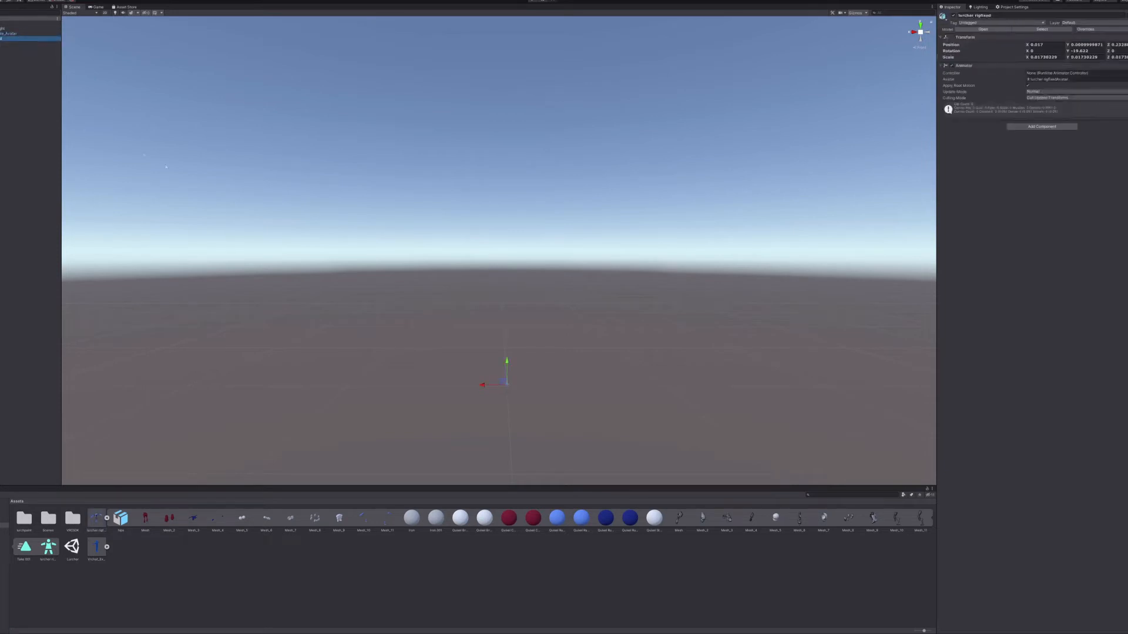
Scale the lurcher model up to about 0.0197 and raise it to a Y position of 0.034.
{"action": "key", "text": "f"}
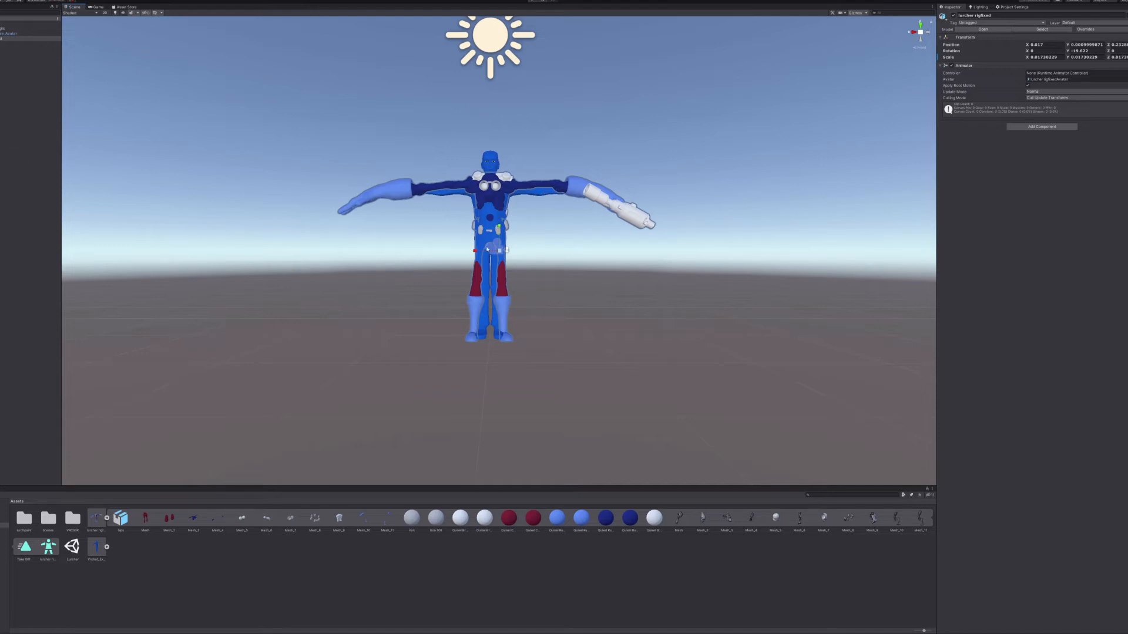
{"action": "left_click_drag", "start_coordinate": [500, 251], "coordinate": [502, 221]}
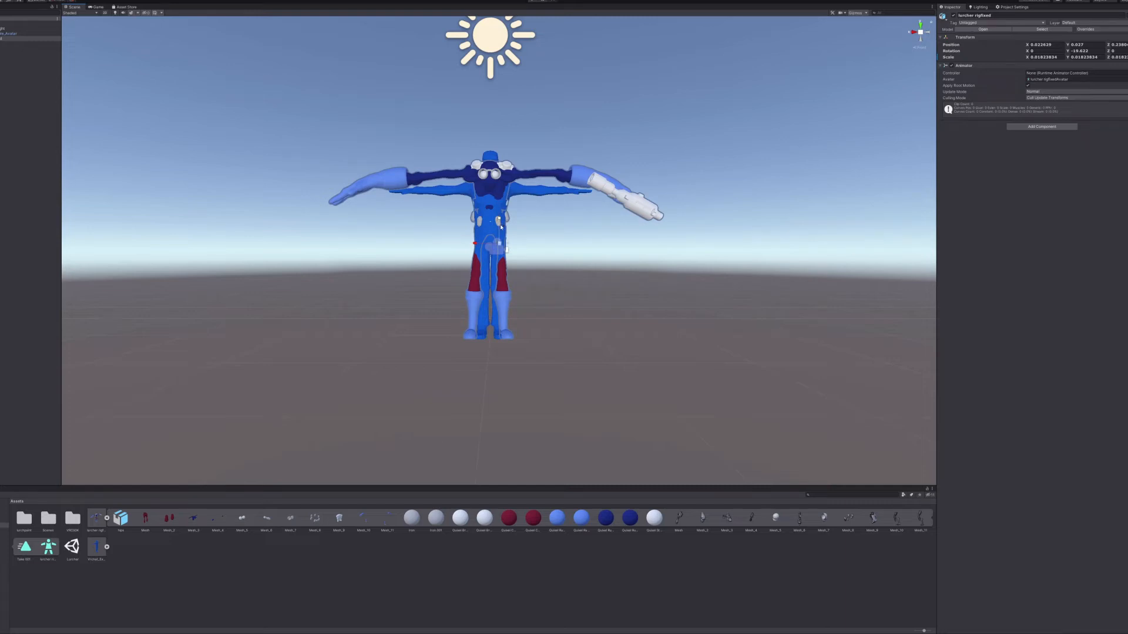
{"action": "left_click_drag", "start_coordinate": [501, 244], "coordinate": [501, 212]}
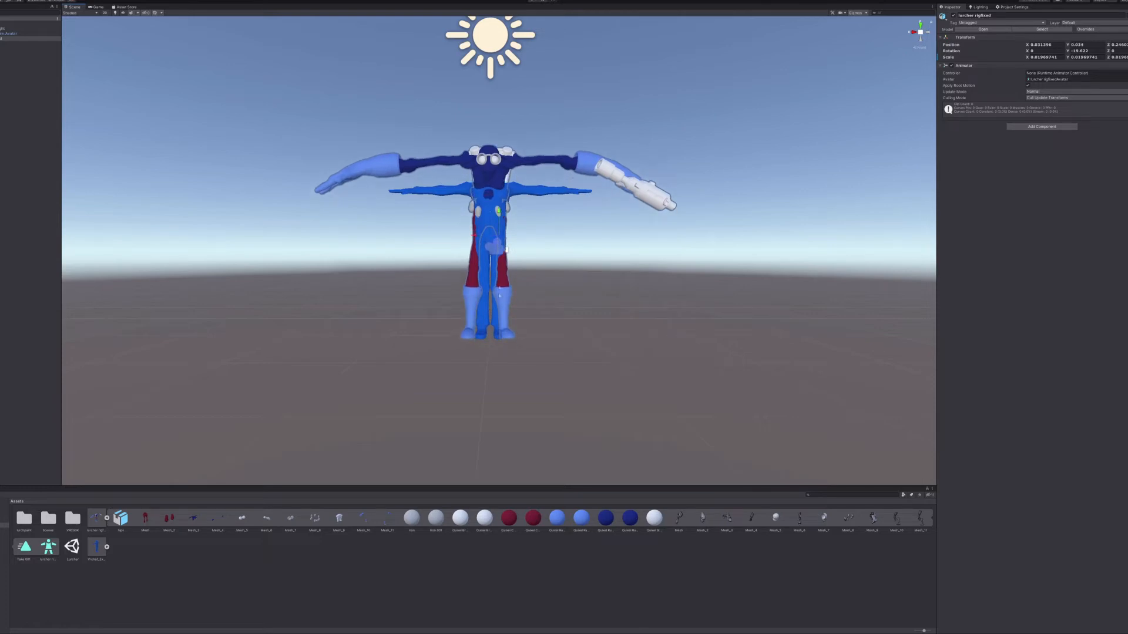
Delete the VRChat example avatar from the scene and view the lurcher model at an angle.
{"action": "left_click", "coordinate": [485, 316]}
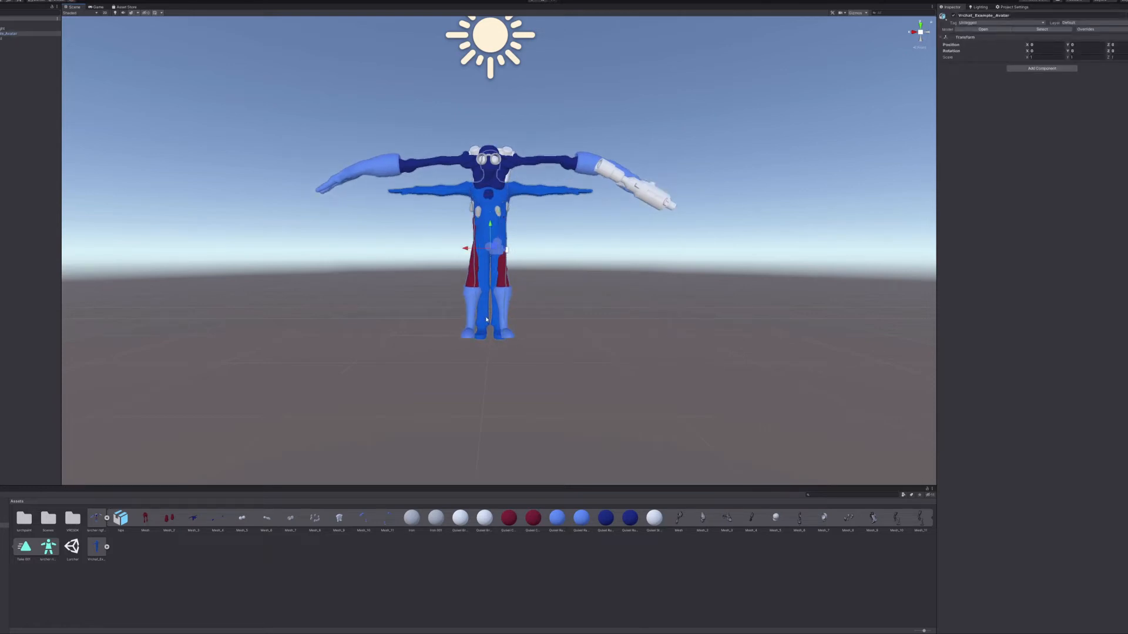
{"action": "key", "text": "Delete"}
{"action": "left_click_drag", "start_coordinate": [459, 213], "coordinate": [489, 318], "text": "alt"}
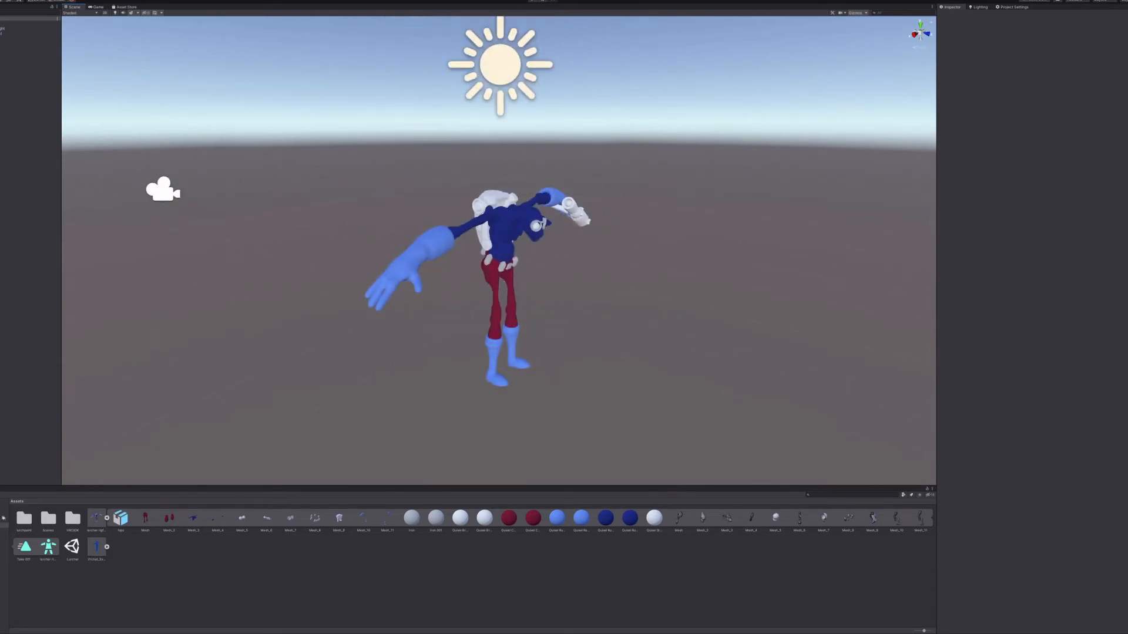
Open the lurchpaint texture folder and show the material properties of the character's torso mesh.
{"action": "left_click", "coordinate": [107, 518]}
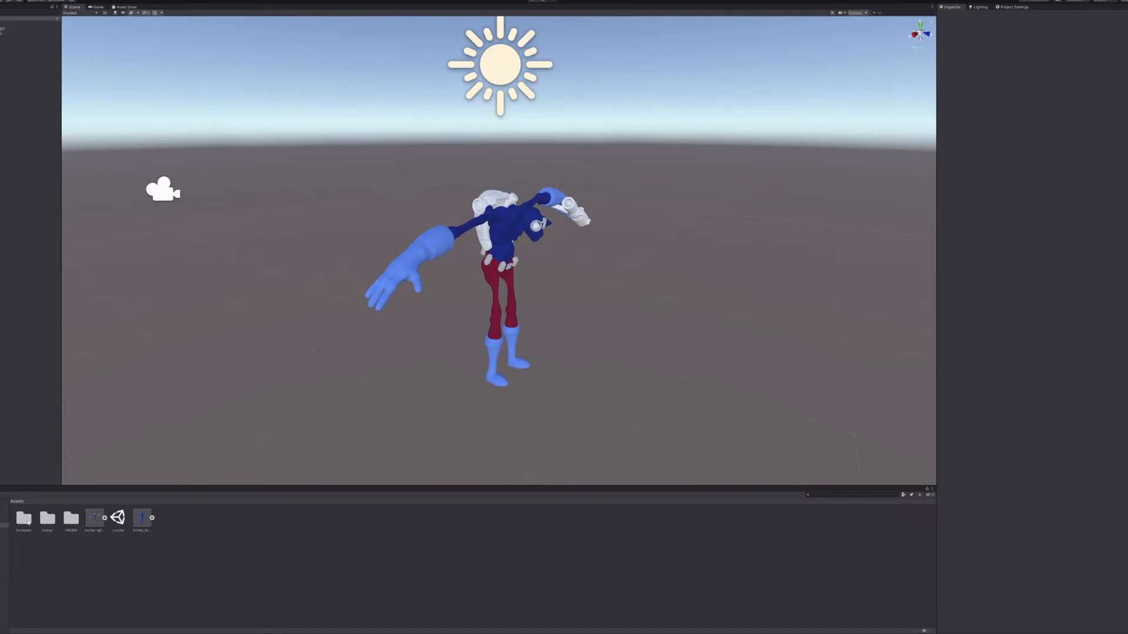
{"action": "double_click", "coordinate": [26, 520]}
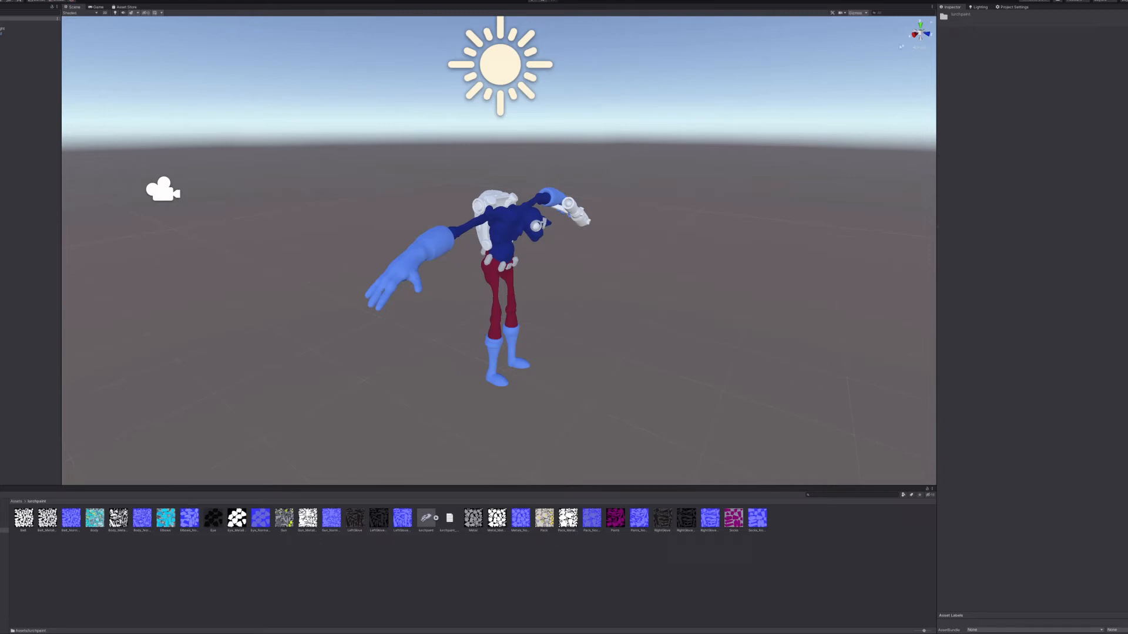
{"action": "left_click", "coordinate": [503, 215]}
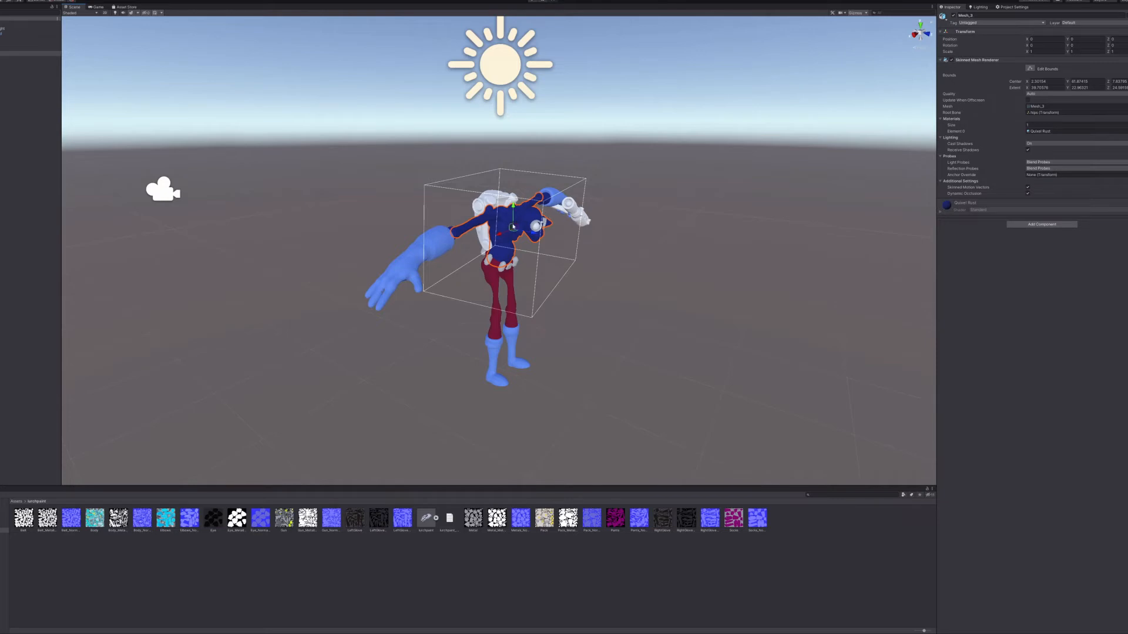
{"action": "left_click", "coordinate": [940, 213]}
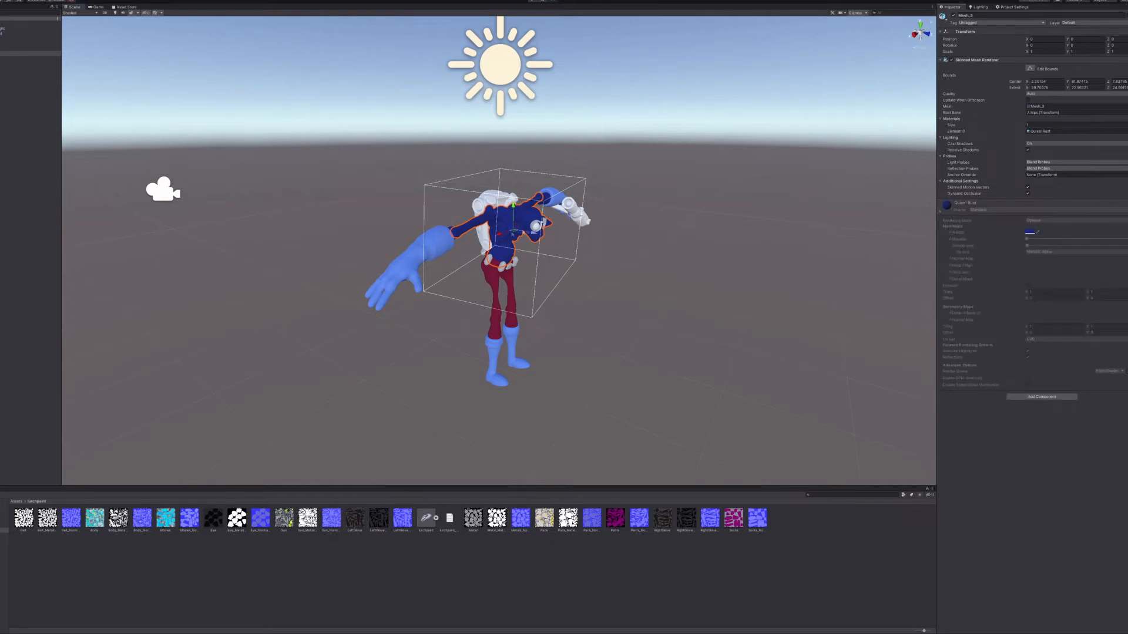
Return to the main Assets folder and reselect the torso mesh to check its material.
{"action": "left_click", "coordinate": [497, 222]}
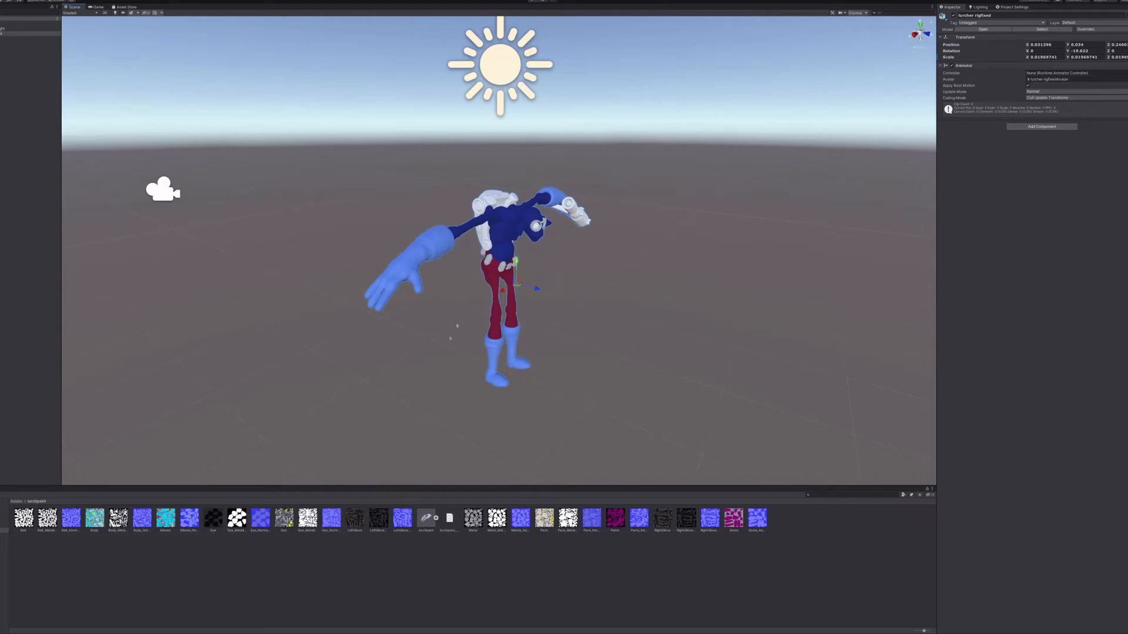
{"action": "left_click", "coordinate": [27, 502]}
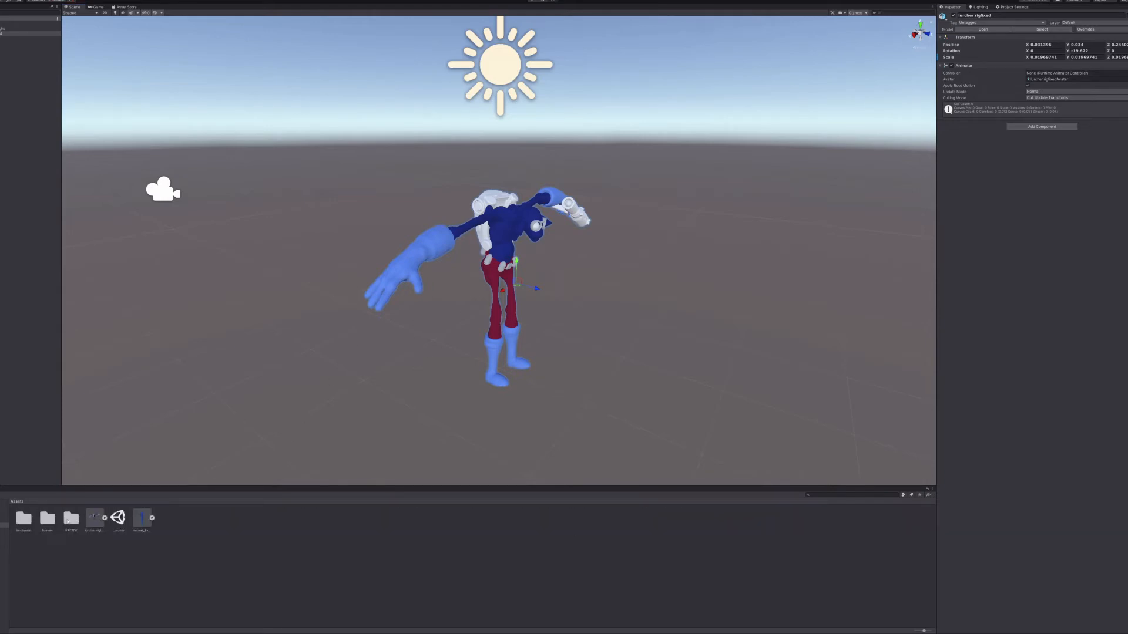
{"action": "left_click", "coordinate": [21, 526]}
{"action": "left_click", "coordinate": [563, 218]}
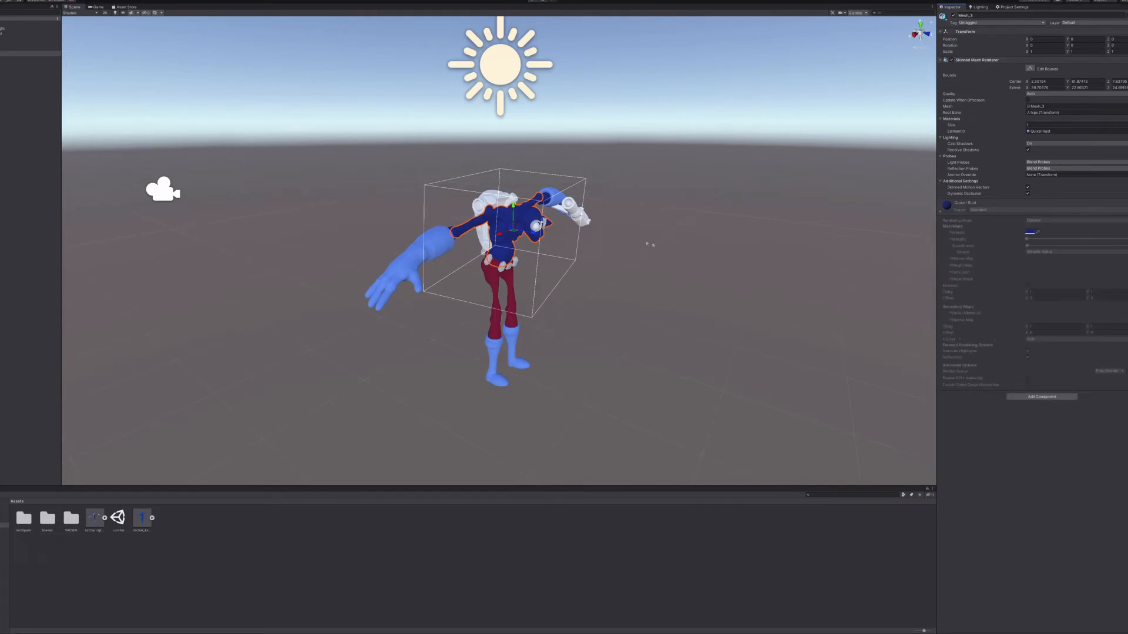
Extract the materials of the rigged lurcher model into a new folder named Materials inside Assets.
{"action": "left_click", "coordinate": [94, 518]}
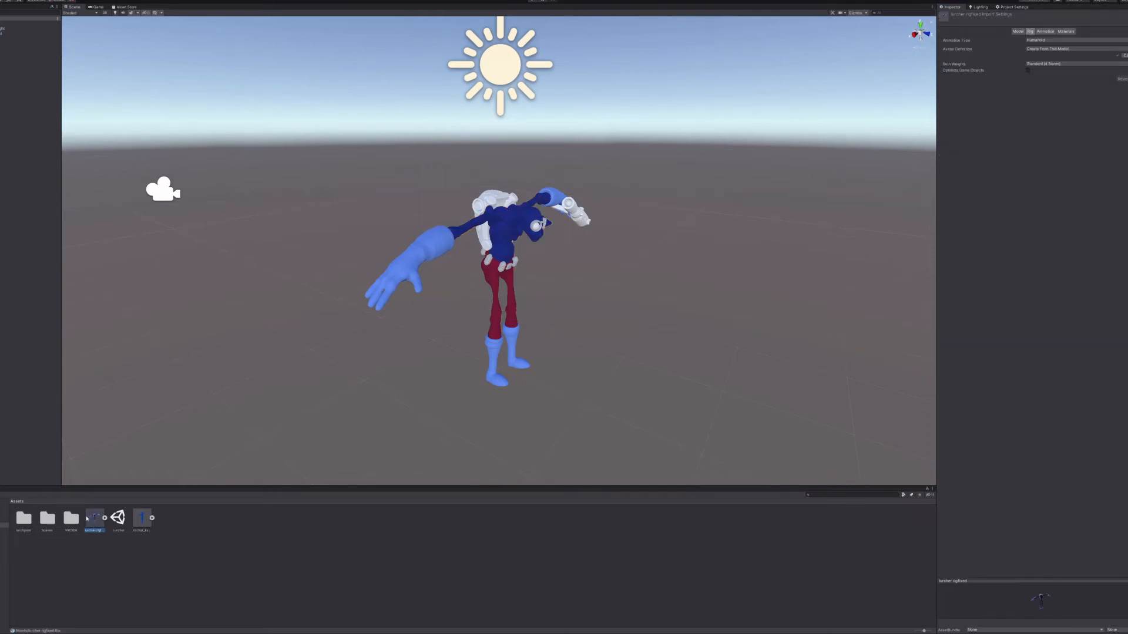
{"action": "left_click", "coordinate": [1065, 31]}
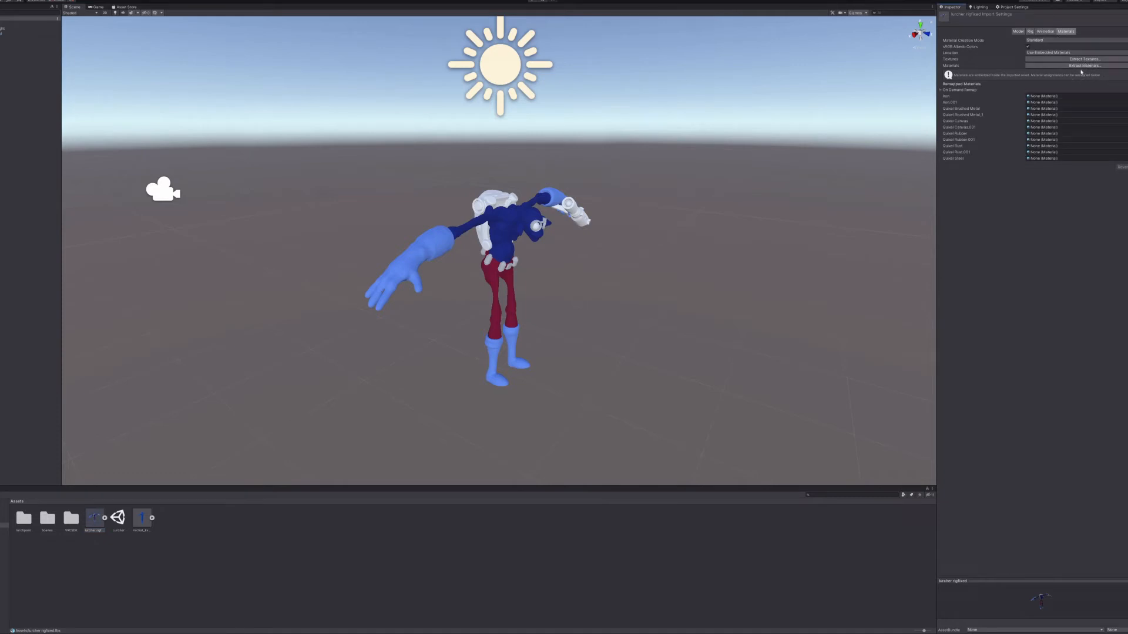
{"action": "left_click", "coordinate": [1080, 66]}
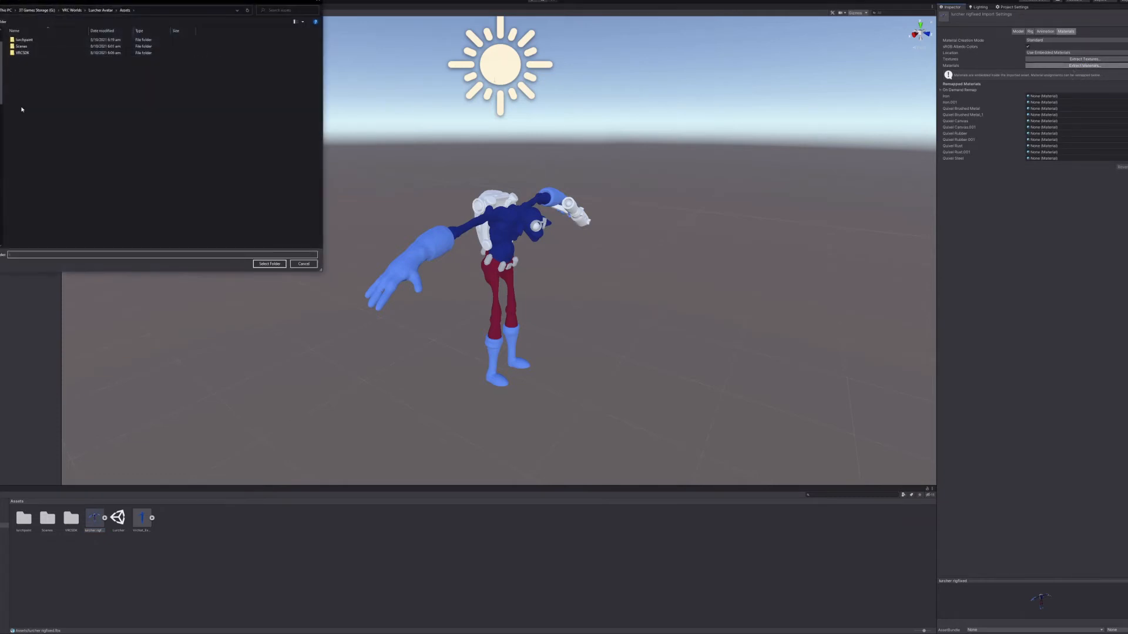
{"action": "right_click", "coordinate": [22, 109]}
{"action": "mouse_move", "coordinate": [79, 185]}
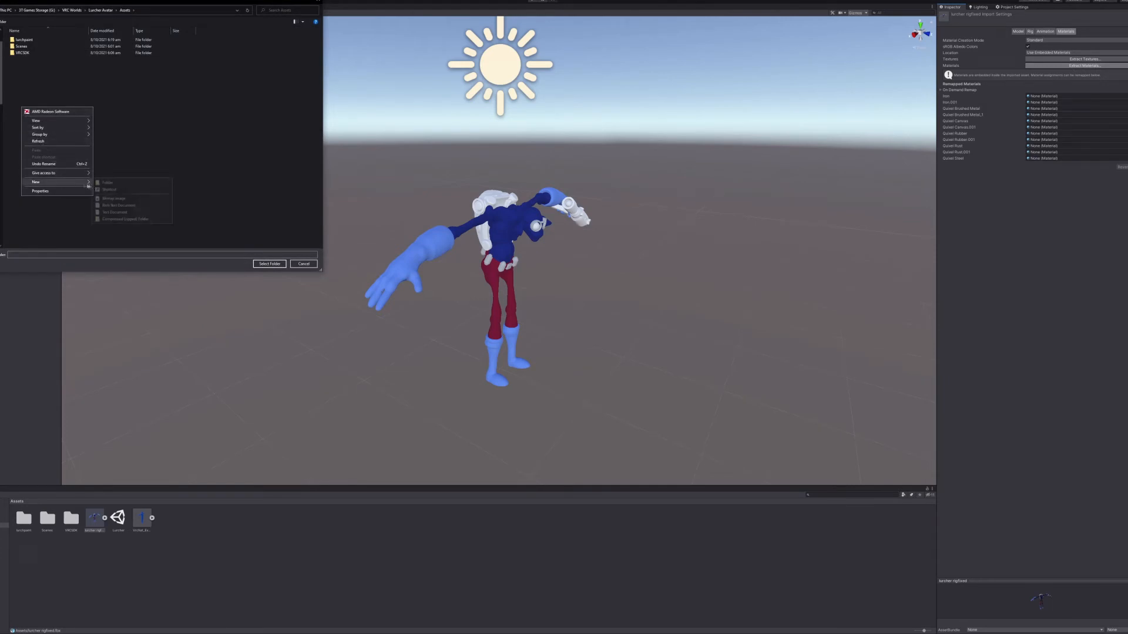
{"action": "left_click", "coordinate": [107, 183]}
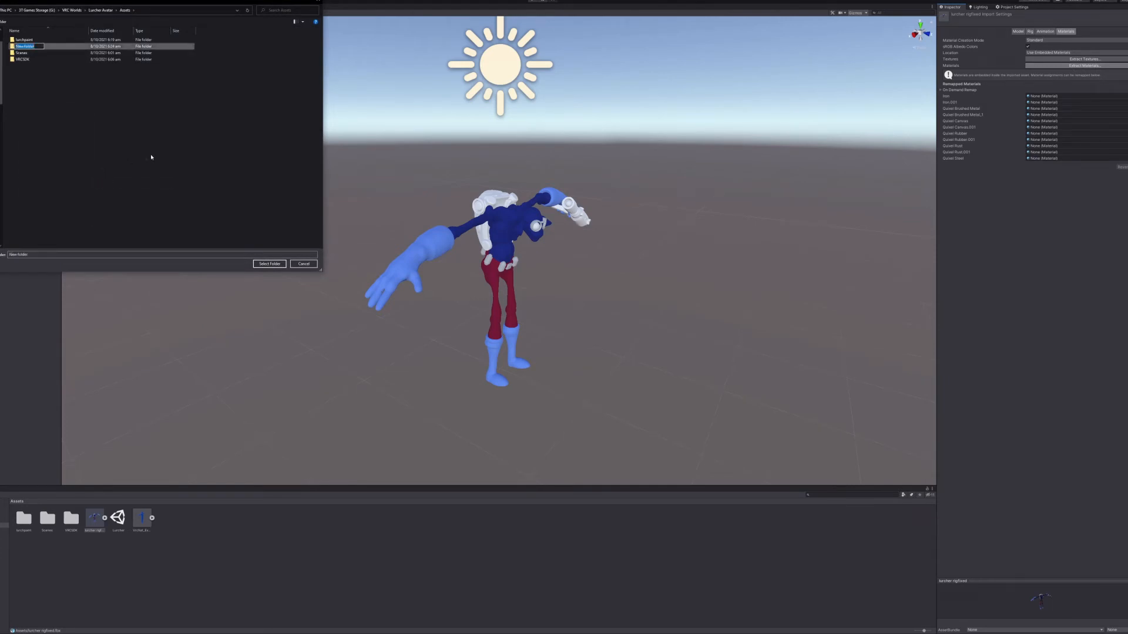
{"action": "type", "text": "Materials"}
{"action": "key", "text": "Return"}
{"action": "double_click", "coordinate": [20, 48]}
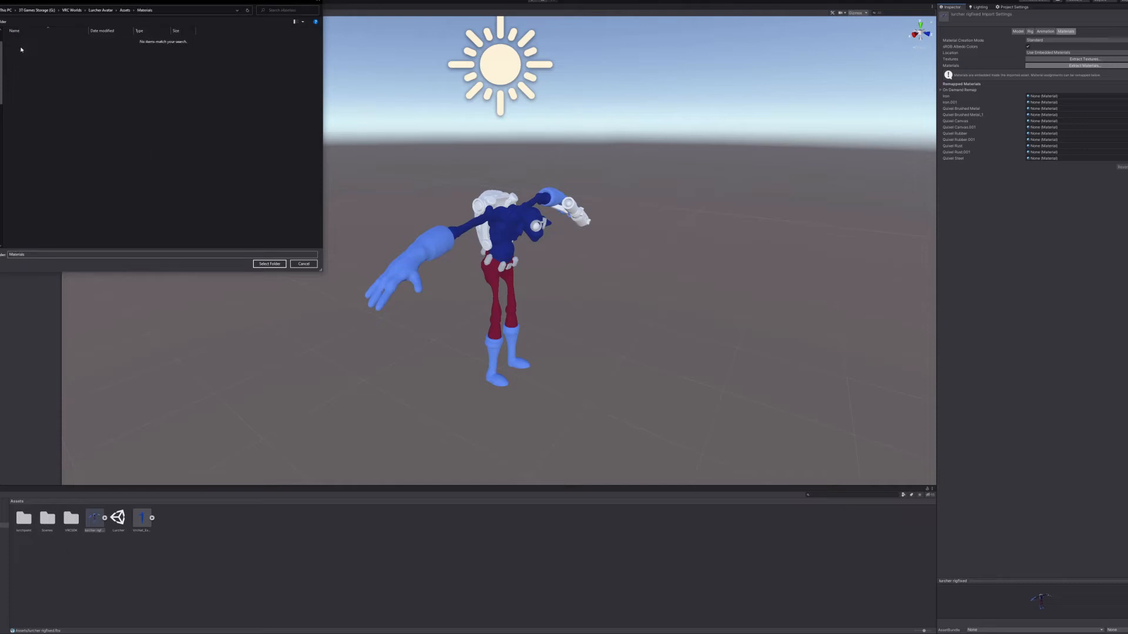
{"action": "left_click", "coordinate": [269, 264]}
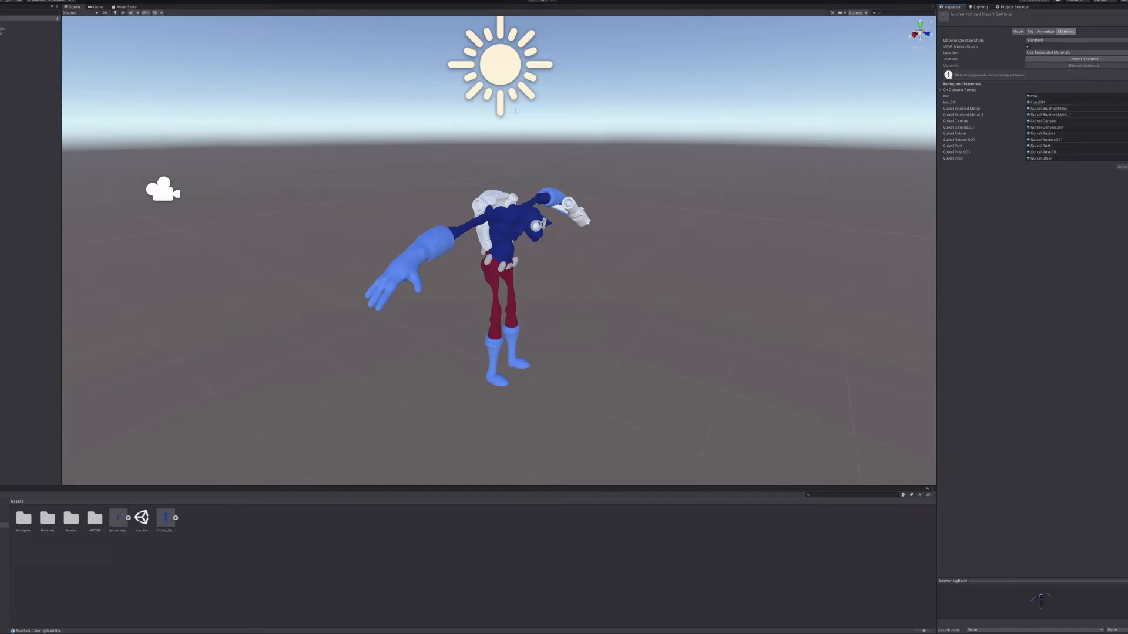
Apply the Body texture from the lurchpaint folder as the torso material's albedo map and set its albedo tint to white.
{"action": "double_click", "coordinate": [20, 523]}
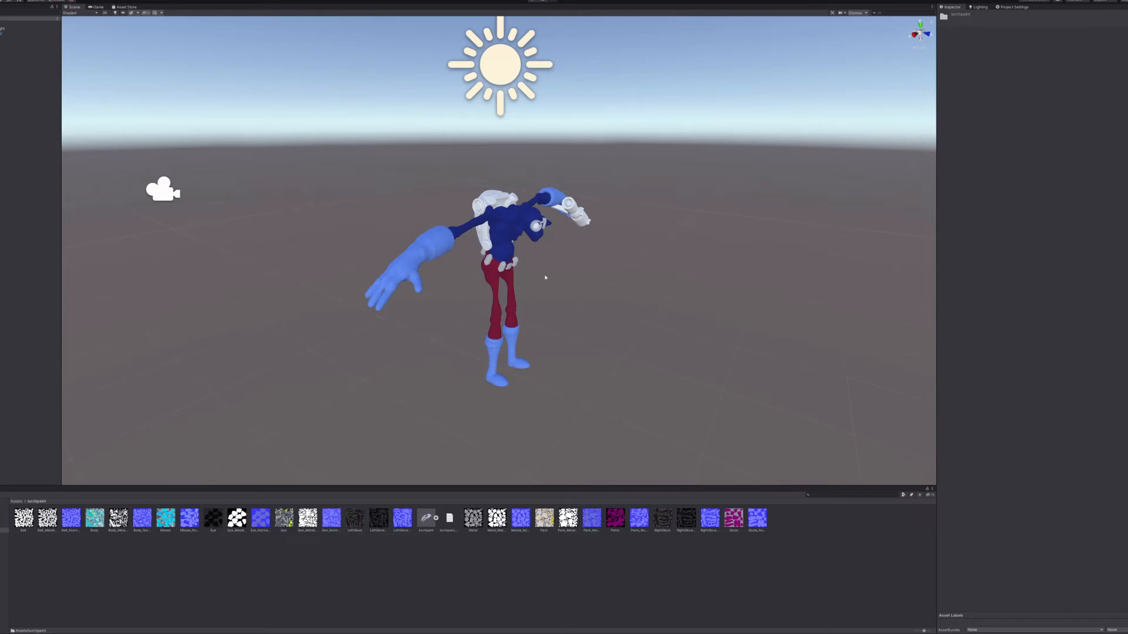
{"action": "left_click", "coordinate": [493, 237]}
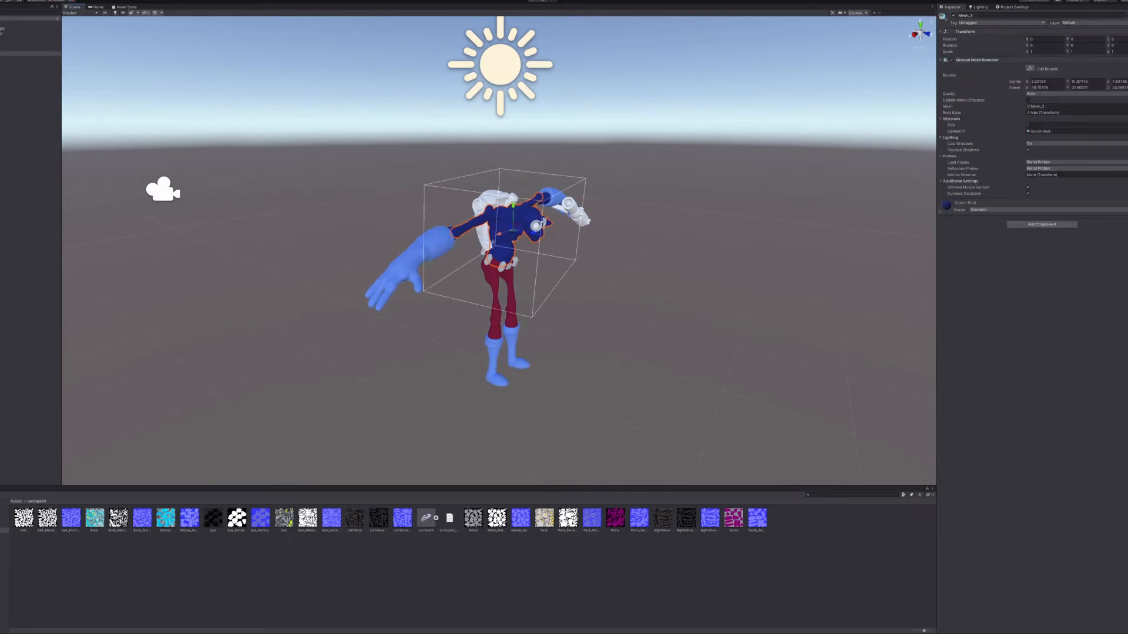
{"action": "left_click", "coordinate": [941, 214]}
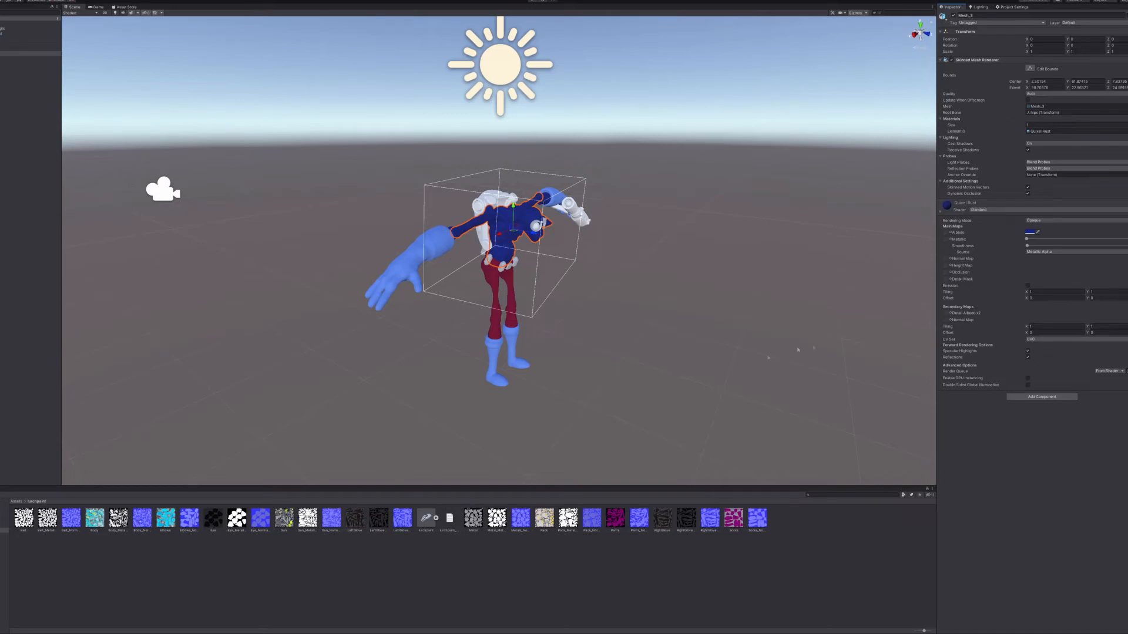
{"action": "left_click_drag", "start_coordinate": [95, 520], "coordinate": [946, 234]}
{"action": "left_click", "coordinate": [1030, 233]}
{"action": "left_click_drag", "start_coordinate": [1074, 89], "coordinate": [958, 13]}
{"action": "left_click_drag", "start_coordinate": [1078, 84], "coordinate": [1041, 64]}
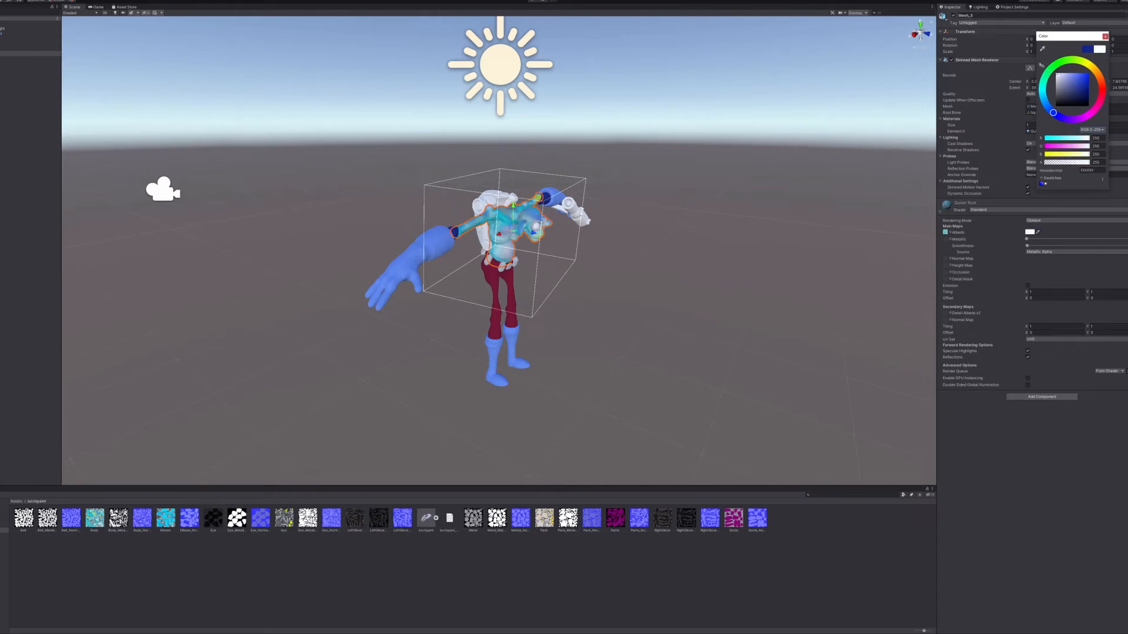
{"action": "left_click", "coordinate": [1104, 37]}
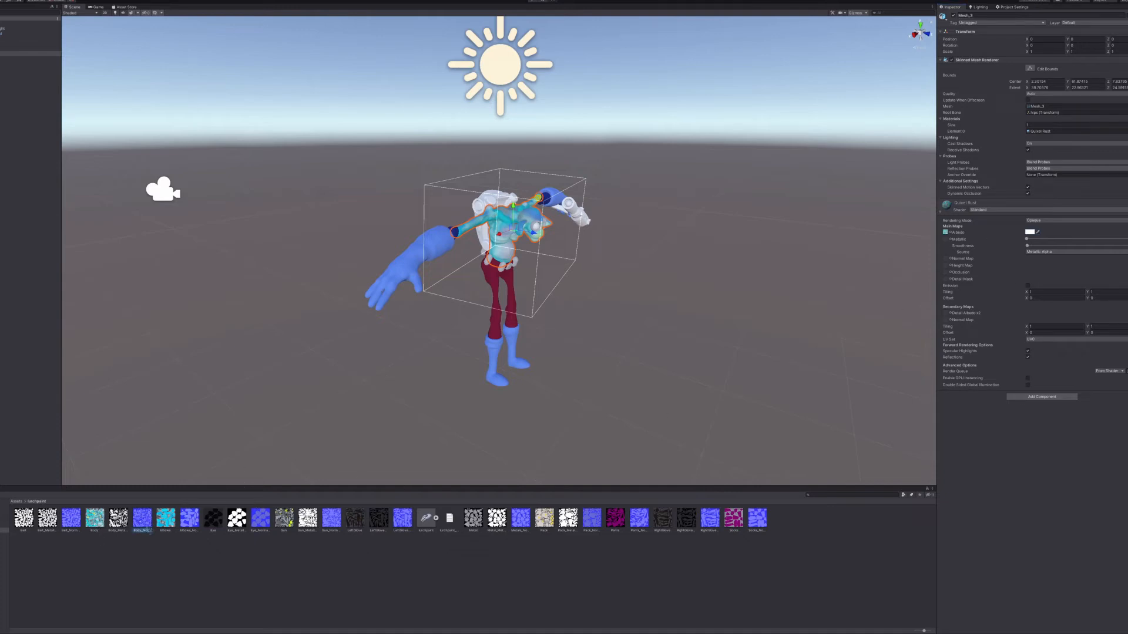
Assign the Body normal and metallic maps to the torso material and lower its smoothness well below the maximum.
{"action": "left_click_drag", "start_coordinate": [954, 250], "coordinate": [946, 258]}
{"action": "left_click_drag", "start_coordinate": [126, 526], "coordinate": [945, 240]}
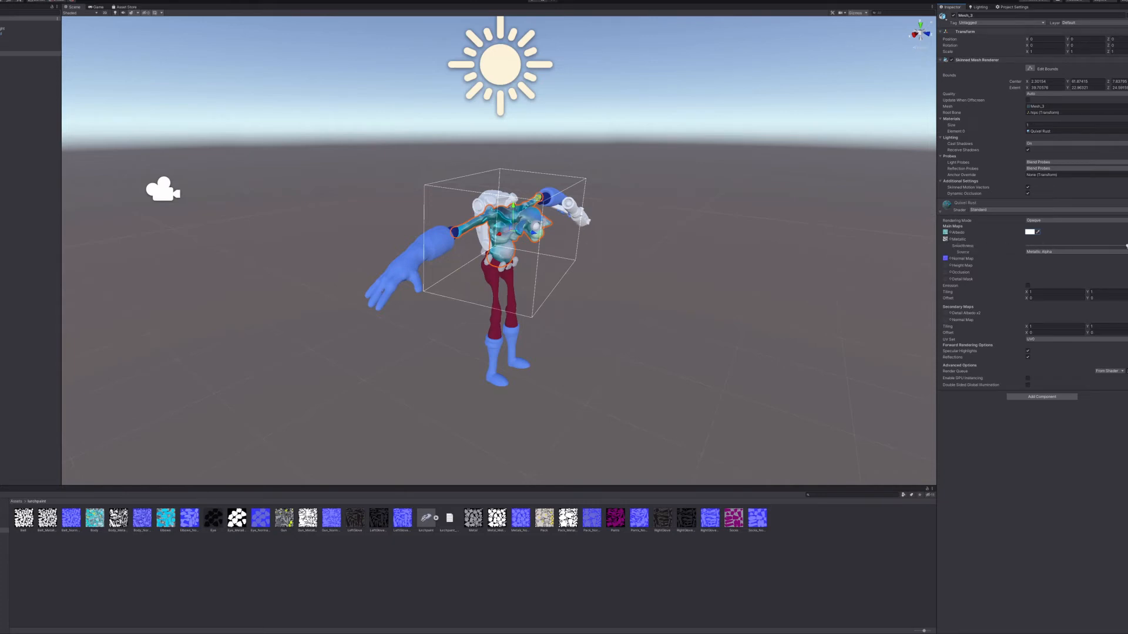
{"action": "left_click_drag", "start_coordinate": [1126, 246], "coordinate": [1048, 259]}
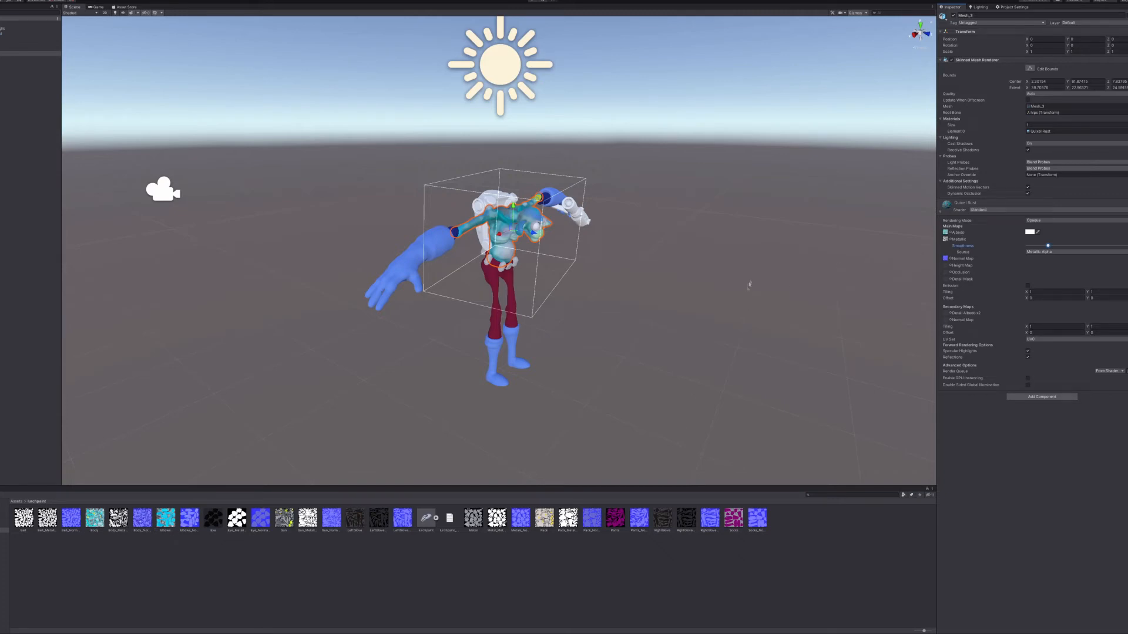
Texture the right glove and boot mesh with the RightGlove base, normal and metallic maps, and reduce the material's smoothness to about midway.
{"action": "left_click", "coordinate": [428, 250]}
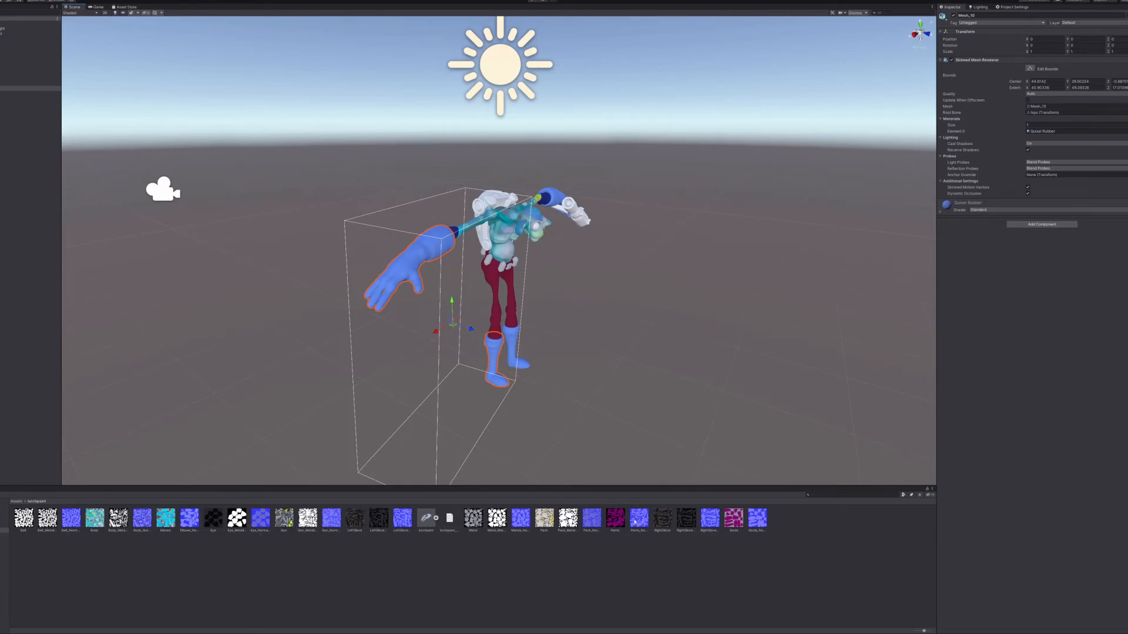
{"action": "left_click_drag", "start_coordinate": [660, 525], "coordinate": [414, 268]}
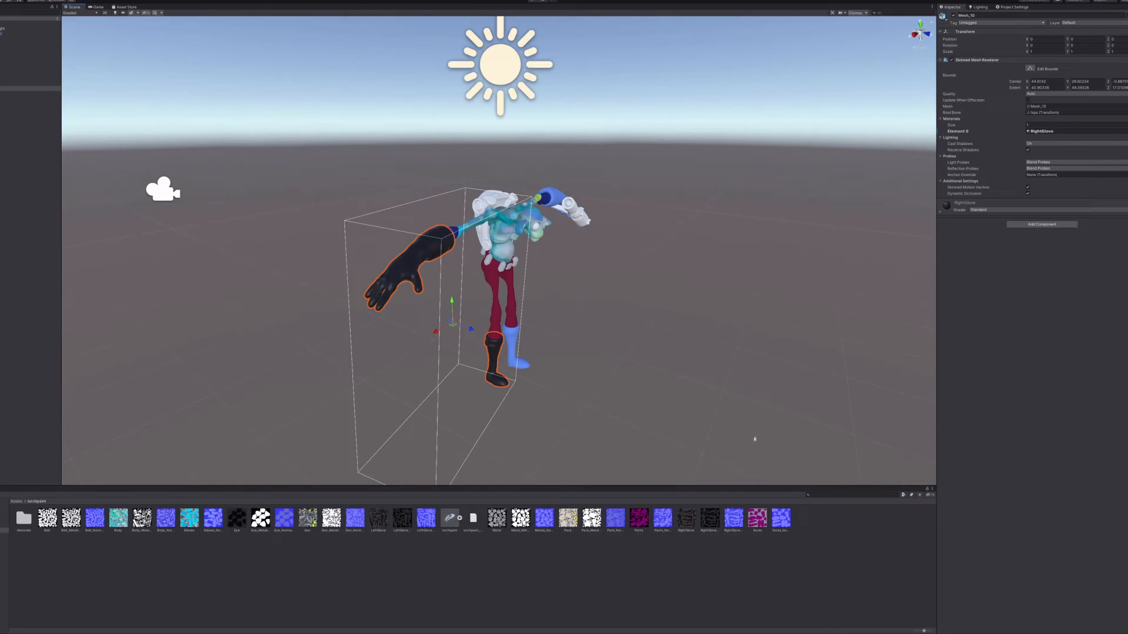
{"action": "left_click", "coordinate": [940, 215]}
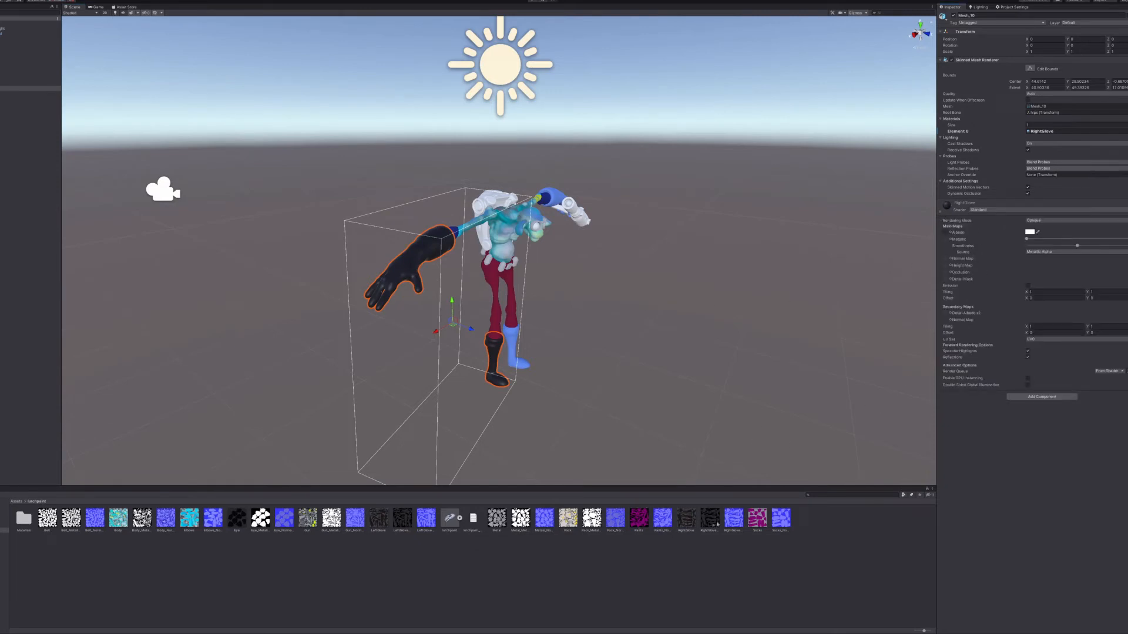
{"action": "left_click_drag", "start_coordinate": [727, 523], "coordinate": [947, 262]}
{"action": "left_click_drag", "start_coordinate": [713, 525], "coordinate": [946, 240]}
{"action": "left_click_drag", "start_coordinate": [1125, 247], "coordinate": [1078, 255]}
Texture the left glove and boot mesh with the LeftGlove base, normal and metallic maps, marking the normal texture as a normal map.
{"action": "left_click", "coordinate": [552, 201]}
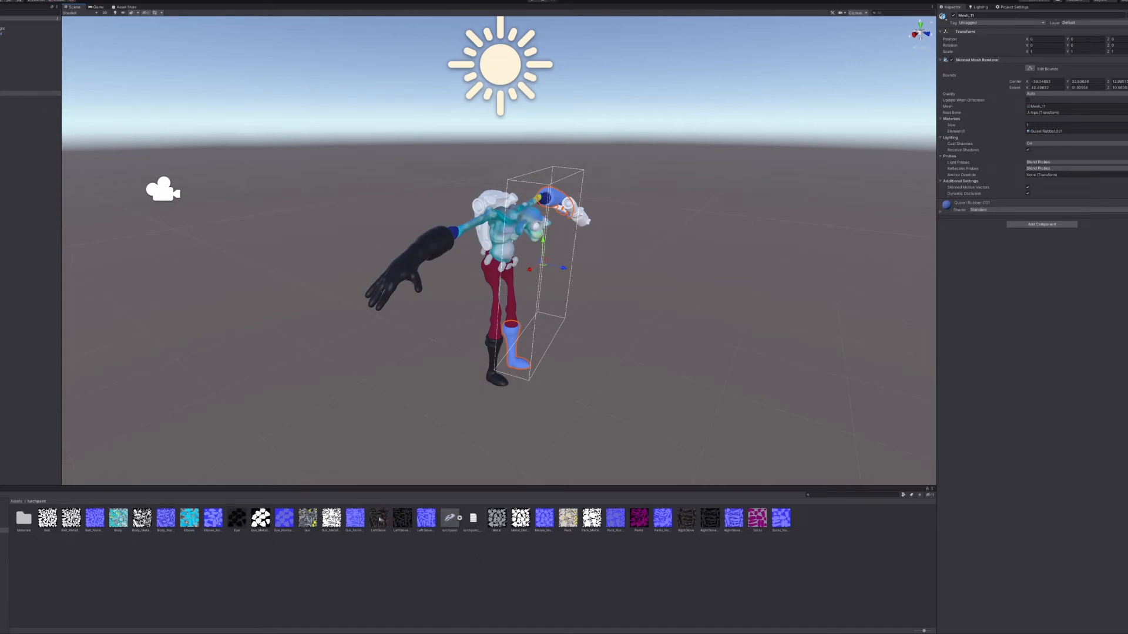
{"action": "left_click_drag", "start_coordinate": [379, 519], "coordinate": [555, 200]}
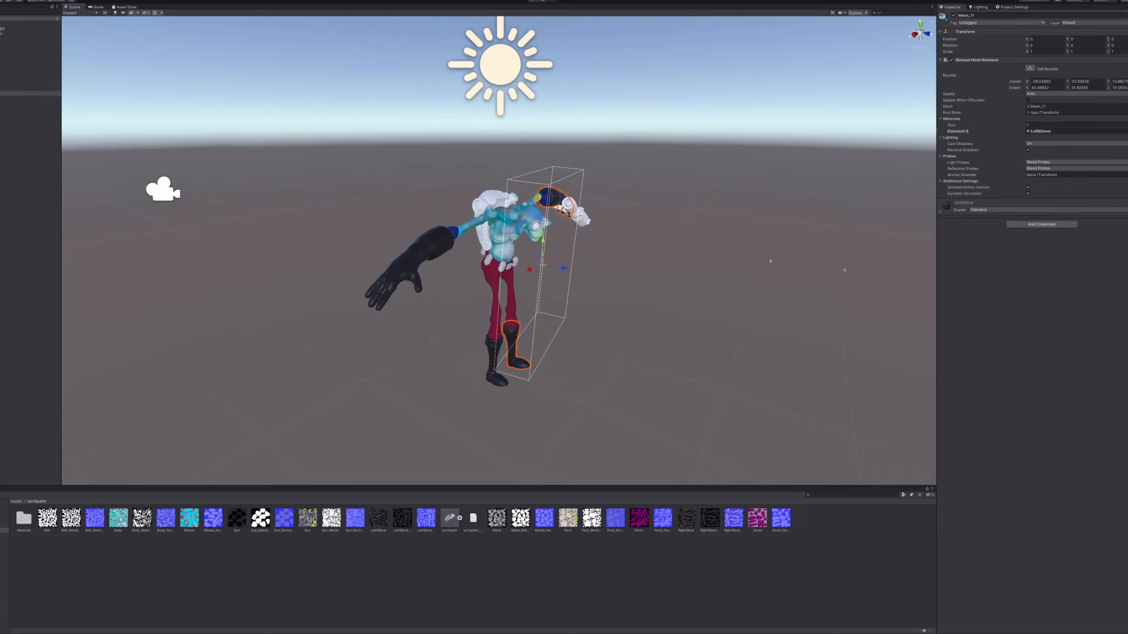
{"action": "left_click", "coordinate": [940, 212]}
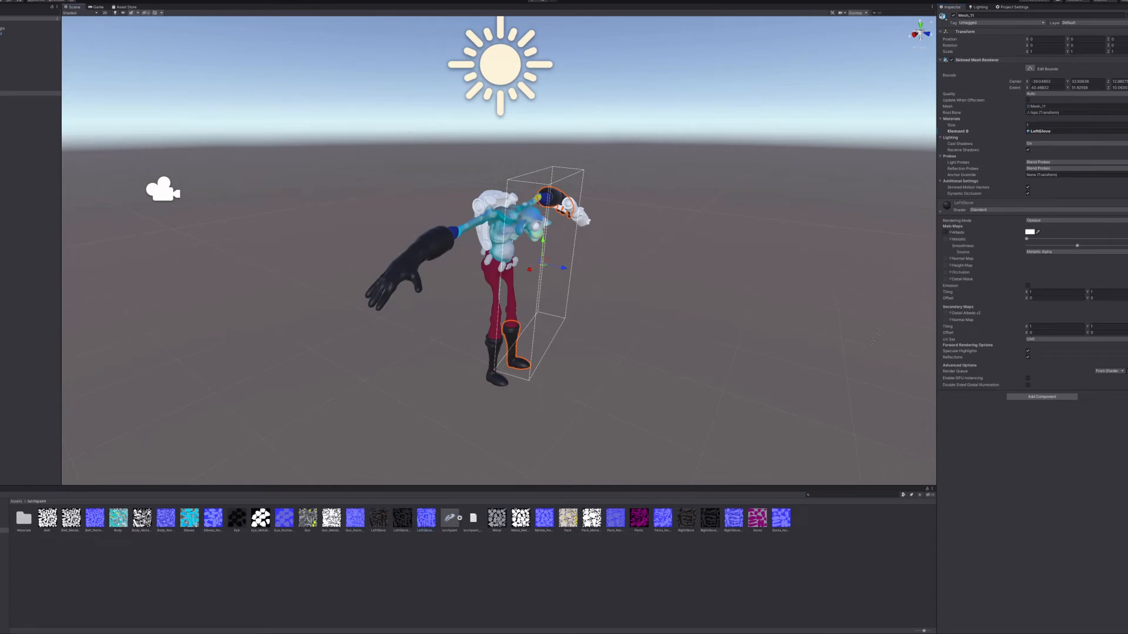
{"action": "left_click_drag", "start_coordinate": [929, 251], "coordinate": [945, 259]}
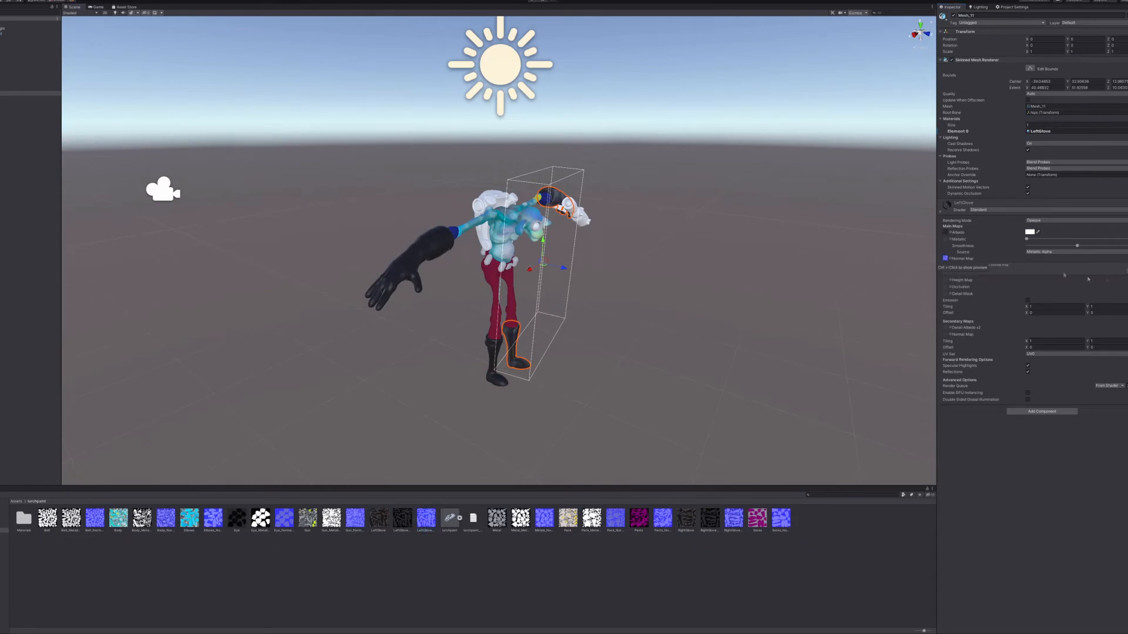
{"action": "left_click", "coordinate": [1124, 269]}
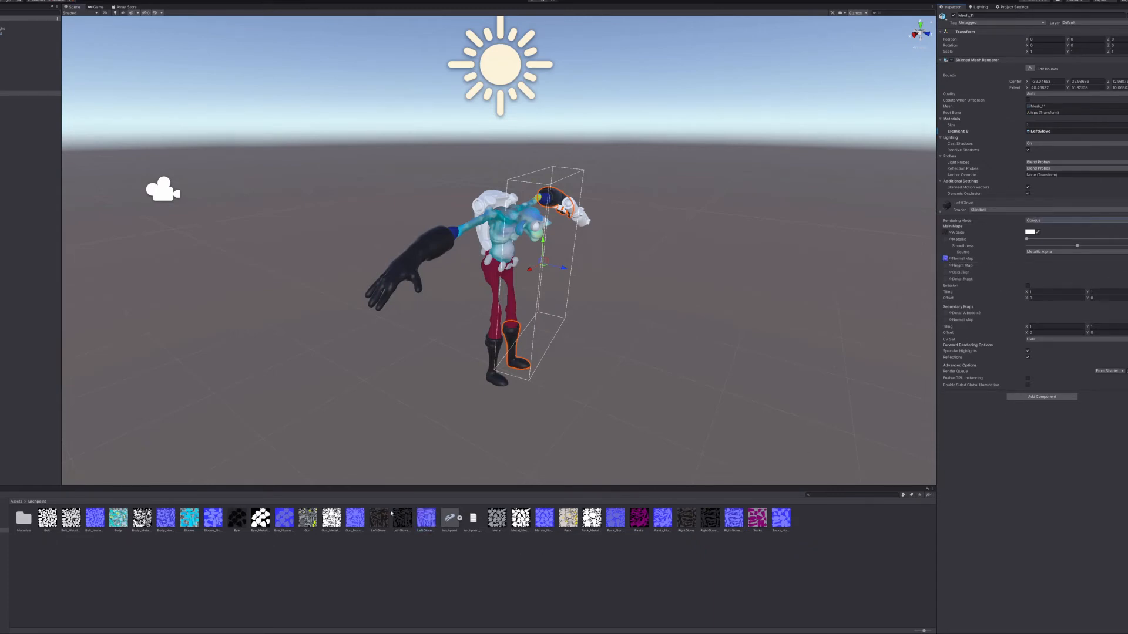
{"action": "left_click_drag", "start_coordinate": [396, 521], "coordinate": [945, 239]}
Check the right glove's material and reduce the LeftGlove material's smoothness to match it.
{"action": "left_click", "coordinate": [438, 254]}
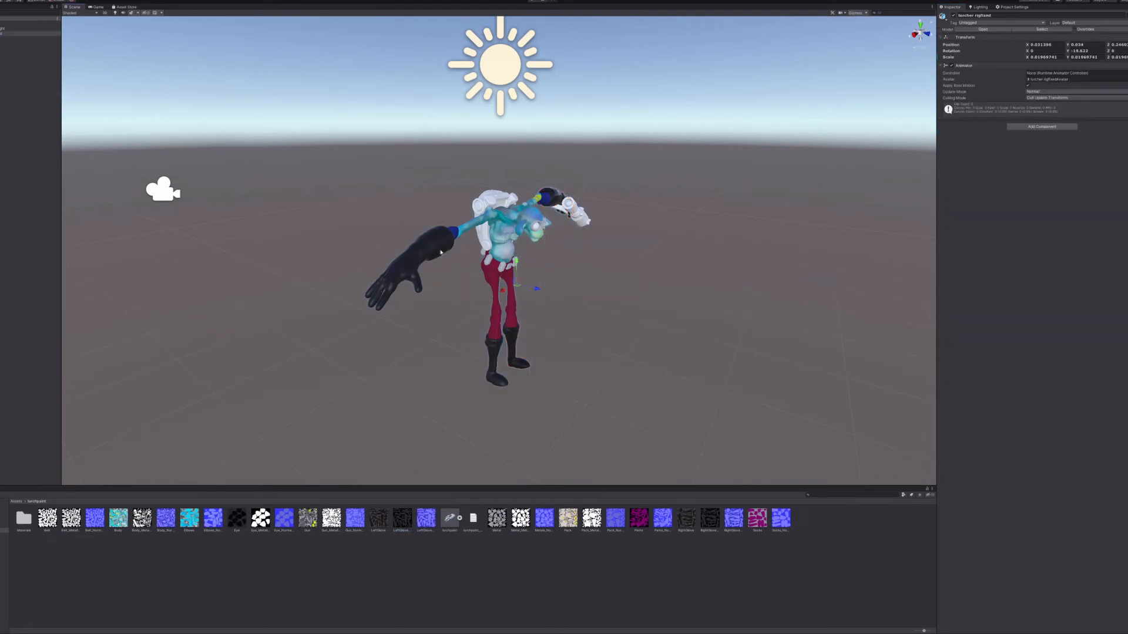
{"action": "left_click", "coordinate": [424, 250]}
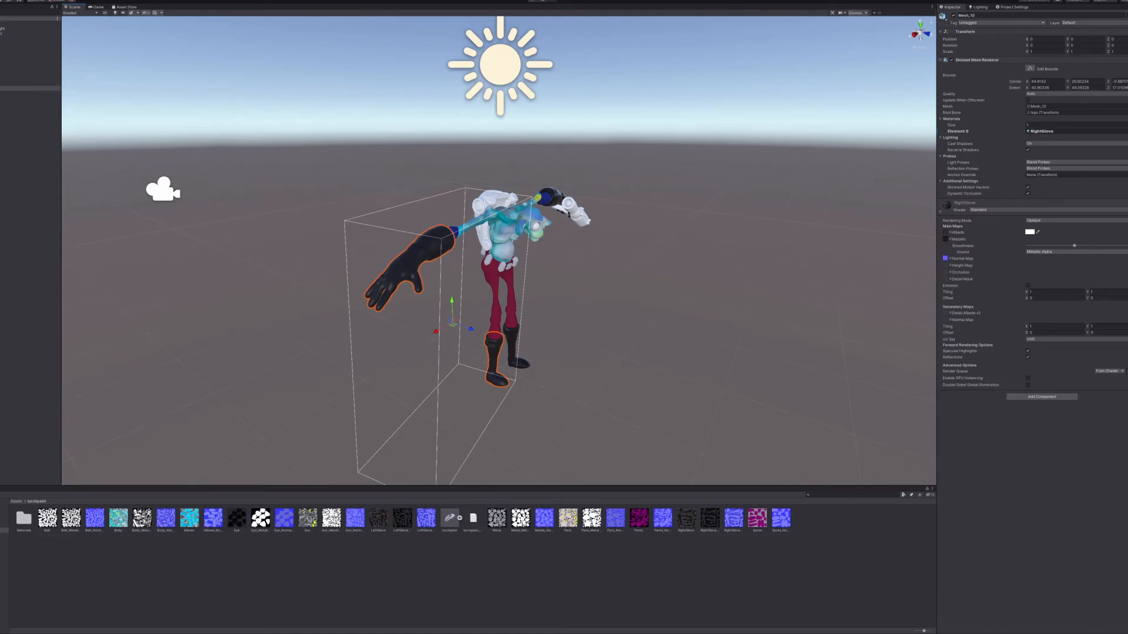
{"action": "left_click", "coordinate": [555, 201]}
{"action": "left_click", "coordinate": [556, 200]}
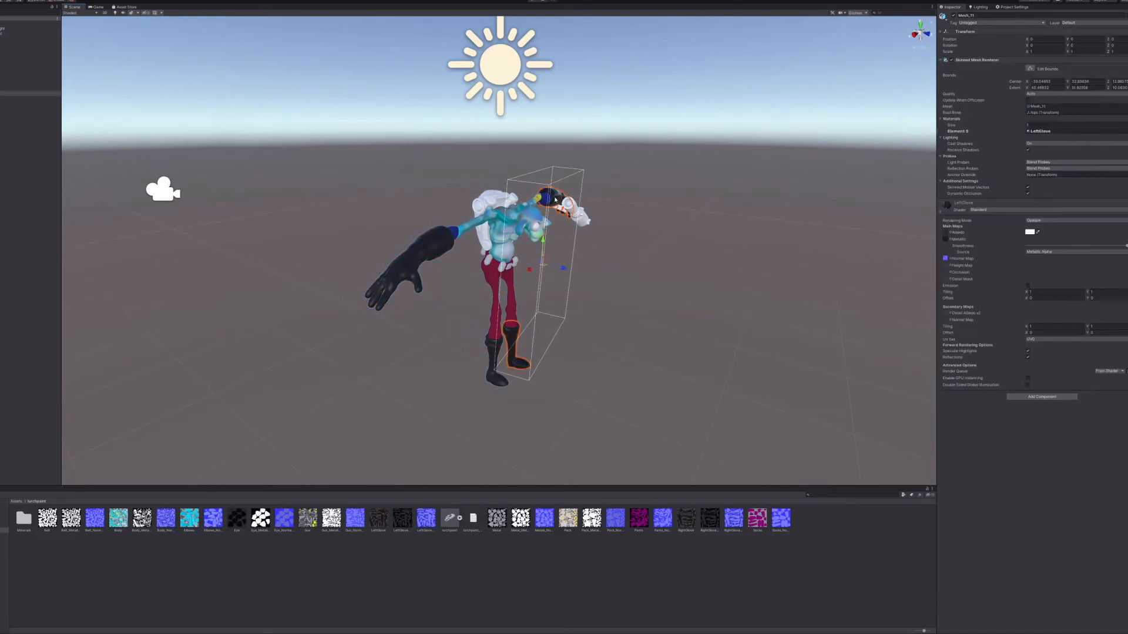
{"action": "left_click", "coordinate": [1114, 248]}
{"action": "left_click_drag", "start_coordinate": [1124, 245], "coordinate": [1073, 246]}
Apply the Pants texture to the trouser mesh and the Socks texture to the lower leg mesh.
{"action": "left_click", "coordinate": [490, 274]}
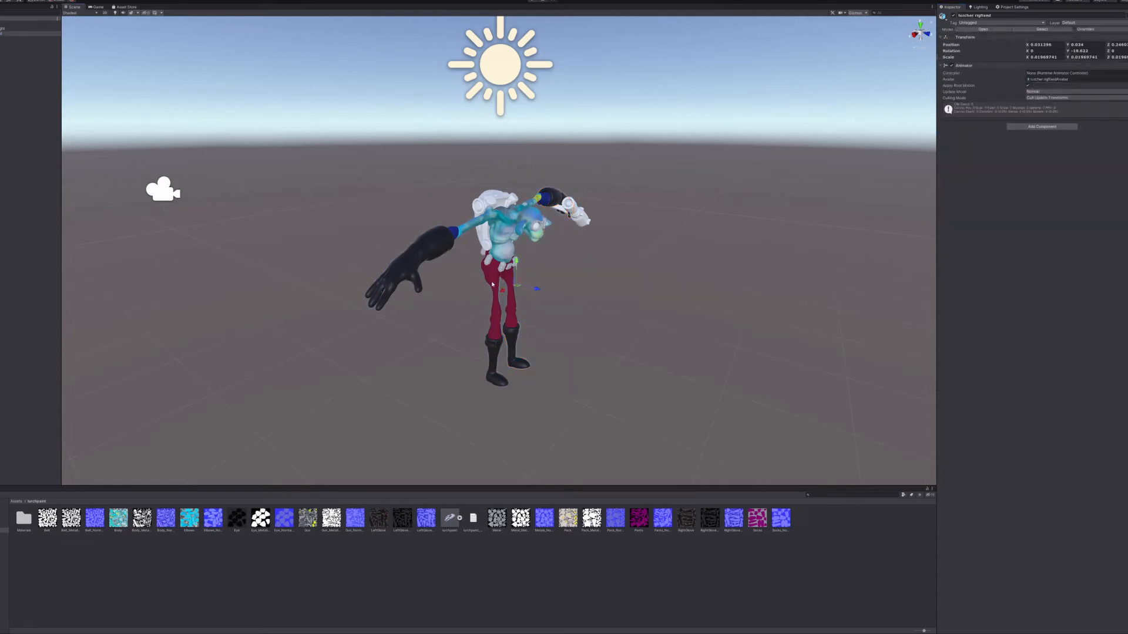
{"action": "left_click", "coordinate": [491, 282]}
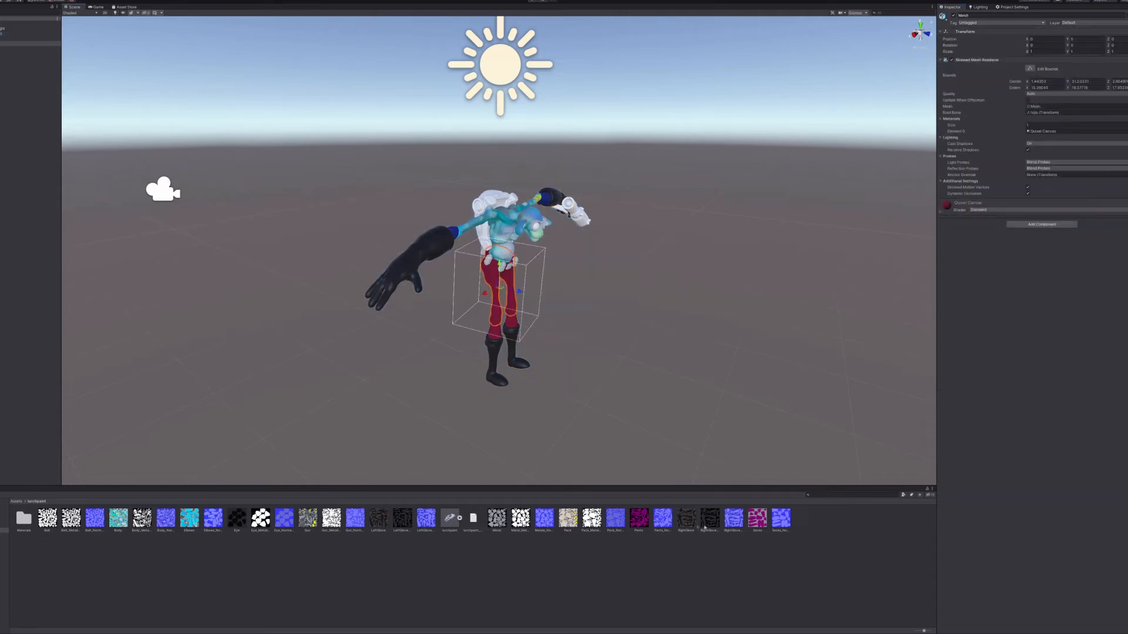
{"action": "left_click_drag", "start_coordinate": [637, 519], "coordinate": [489, 277]}
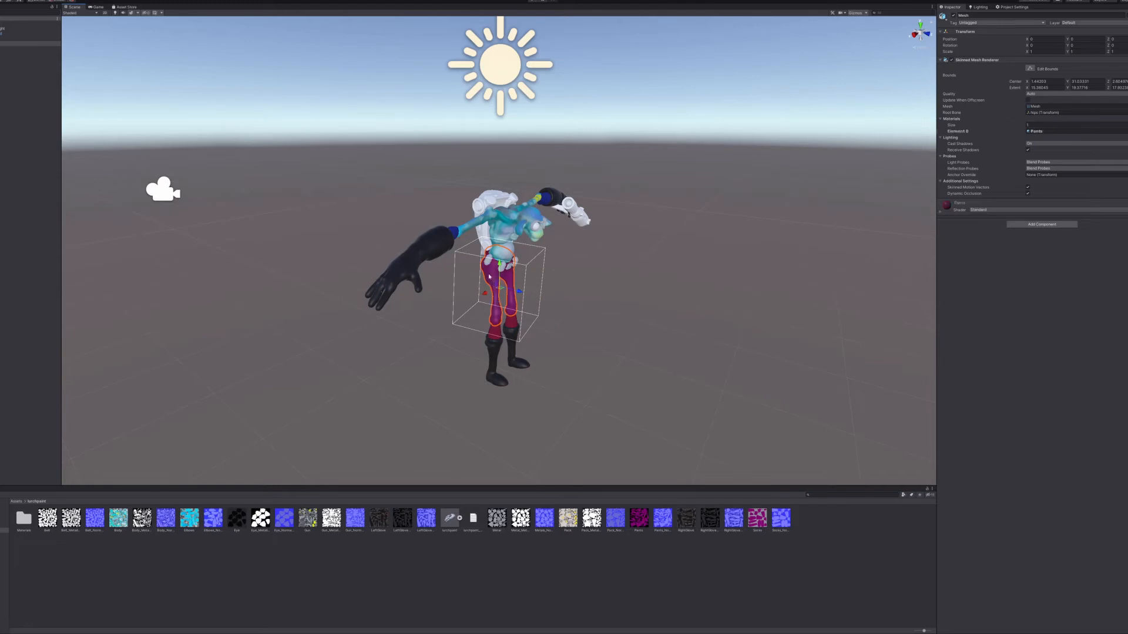
{"action": "left_click", "coordinate": [940, 213]}
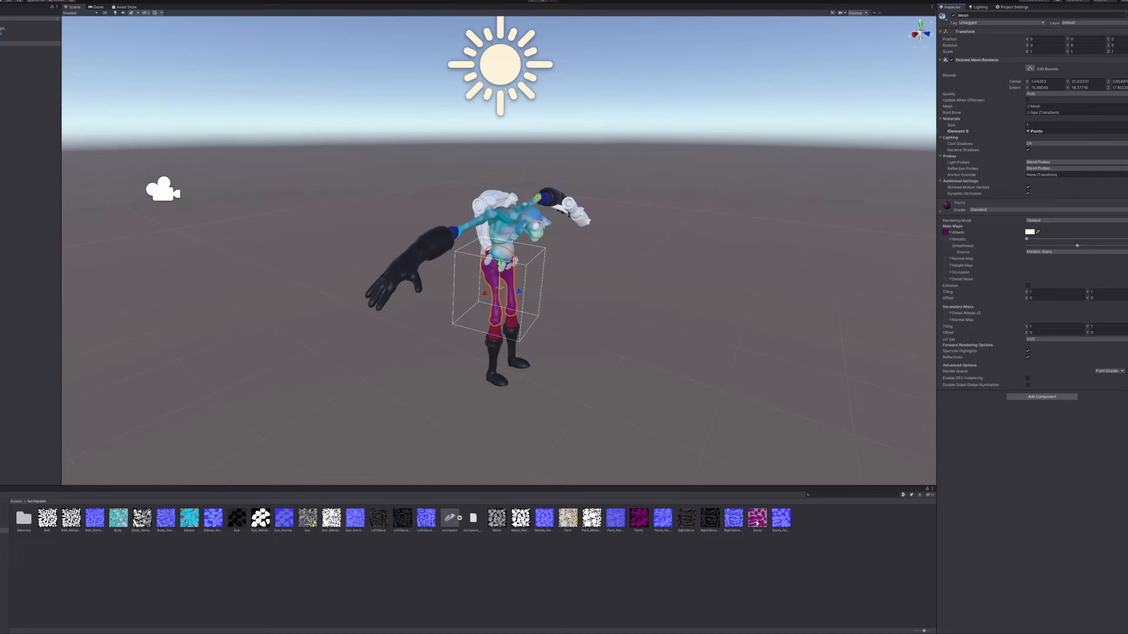
{"action": "left_click_drag", "start_coordinate": [757, 522], "coordinate": [495, 332]}
Assign the Pants normal texture to the Pants material, mark it as a normal map, and lower the smoothness slightly.
{"action": "left_click_drag", "start_coordinate": [656, 525], "coordinate": [945, 259]}
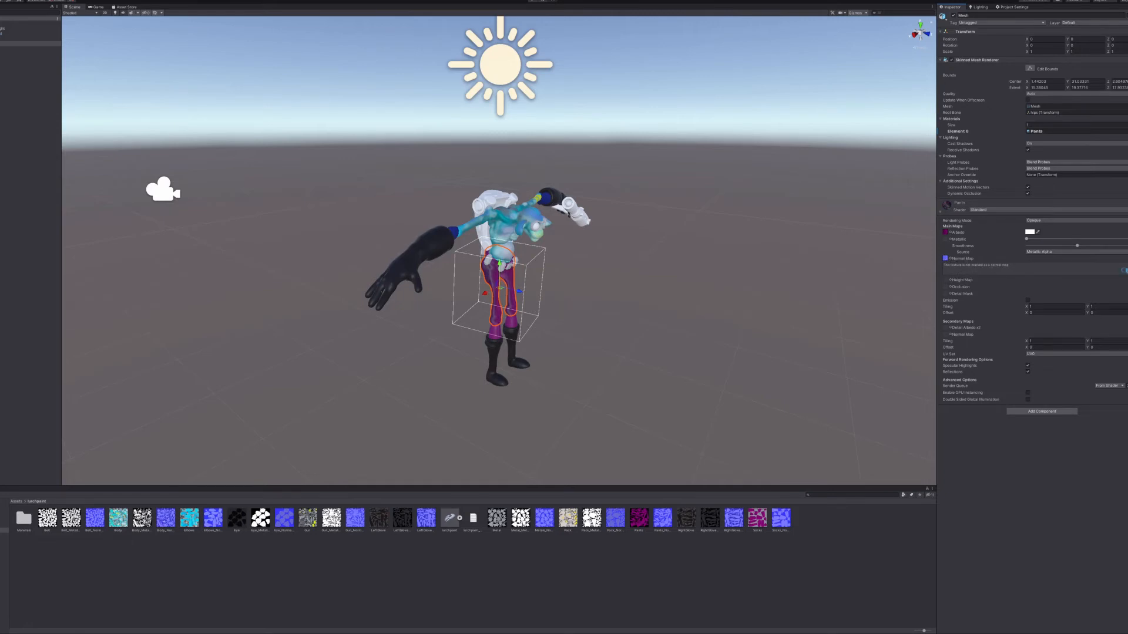
{"action": "left_click", "coordinate": [1119, 270]}
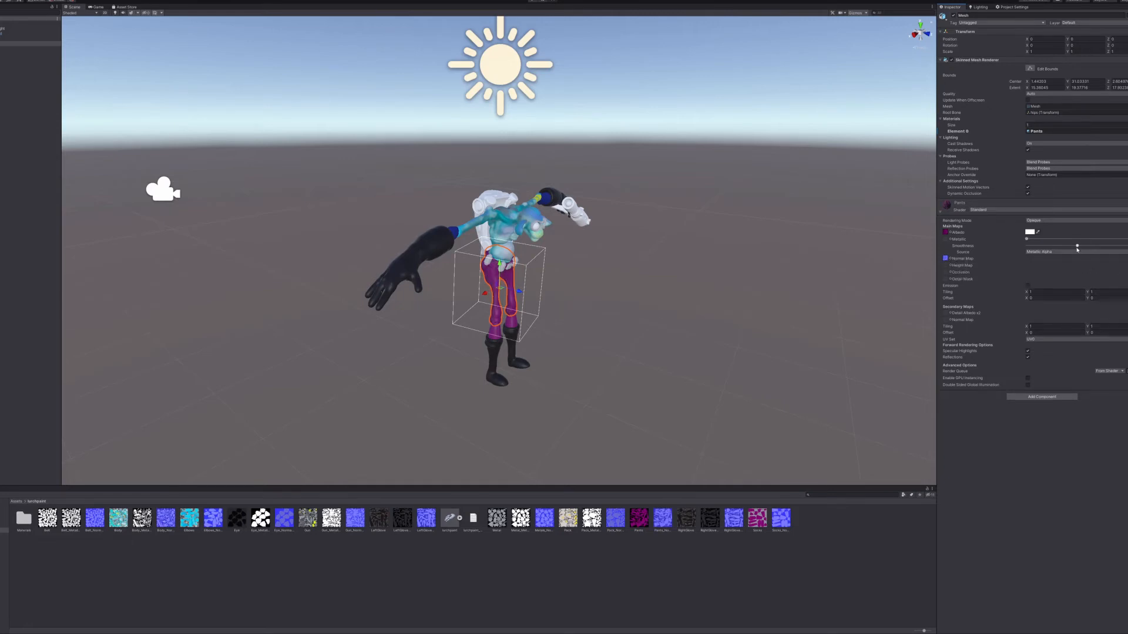
{"action": "left_click_drag", "start_coordinate": [1077, 249], "coordinate": [1057, 251]}
Assign the Socks normal texture to the Socks material, mark it as a normal map, and slightly lower the smoothness.
{"action": "left_click", "coordinate": [490, 339]}
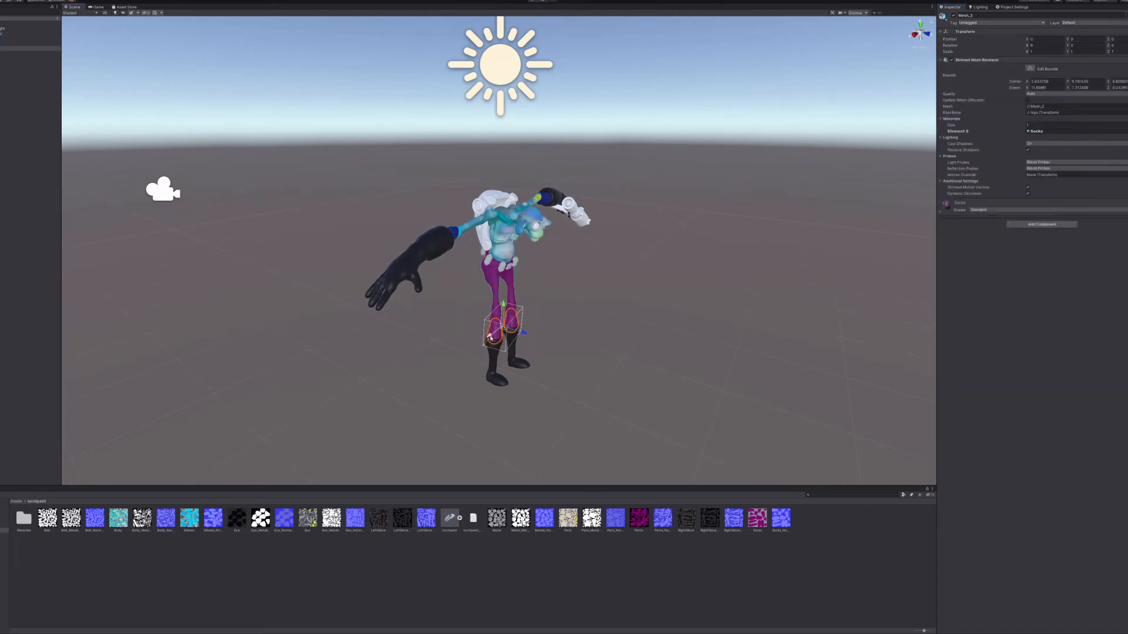
{"action": "left_click", "coordinate": [940, 213]}
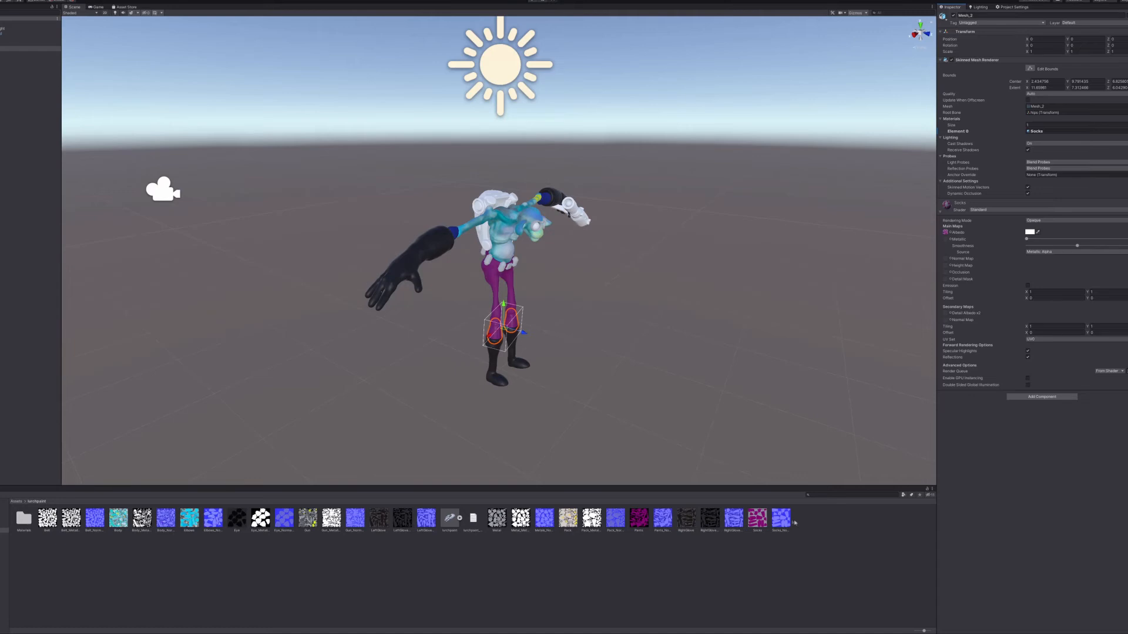
{"action": "left_click_drag", "start_coordinate": [783, 520], "coordinate": [945, 259]}
{"action": "left_click", "coordinate": [1104, 267]}
{"action": "left_click_drag", "start_coordinate": [1076, 247], "coordinate": [1063, 246]}
Select the trouser mesh and tint the Pants material's albedo colour pink, RGB 227, 121, 156.
{"action": "left_click", "coordinate": [480, 276]}
{"action": "left_click", "coordinate": [497, 286]}
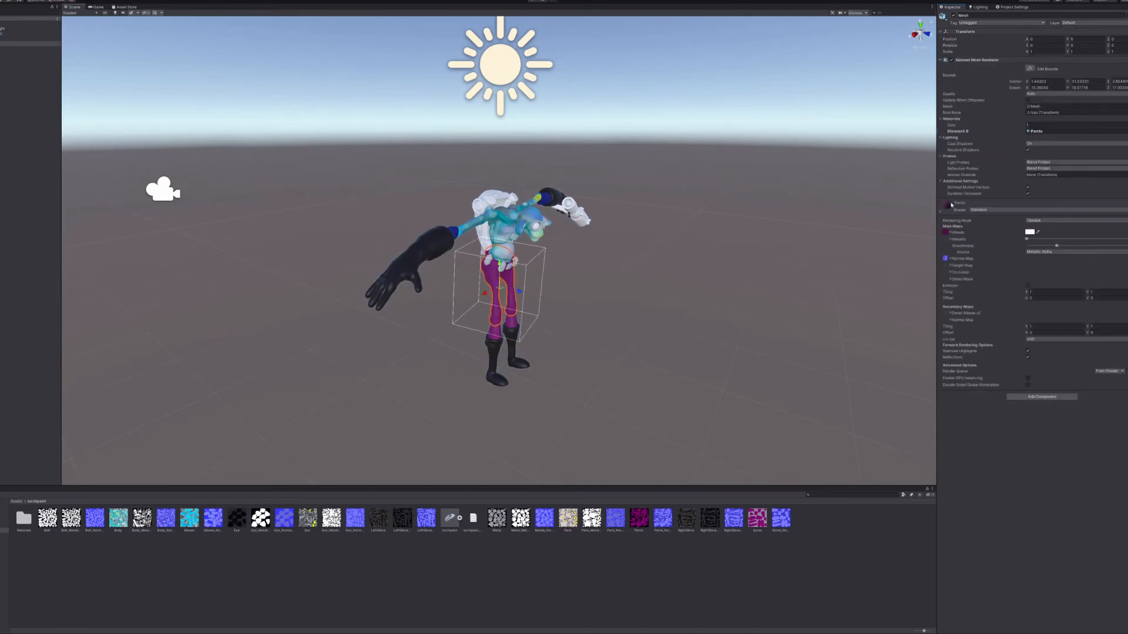
{"action": "left_click", "coordinate": [1030, 232]}
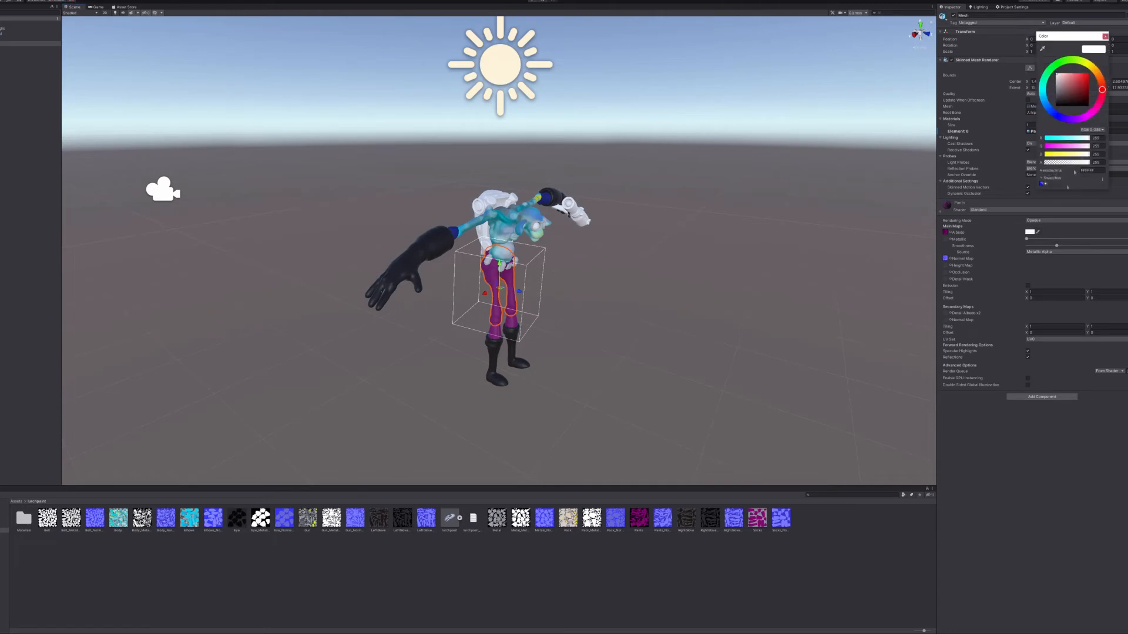
{"action": "mouse_move", "coordinate": [1105, 90]}
{"action": "left_mouse_down"}
{"action": "mouse_move", "coordinate": [1101, 101]}
{"action": "mouse_move", "coordinate": [1072, 79]}
{"action": "left_mouse_up"}
{"action": "left_click", "coordinate": [1076, 80]}
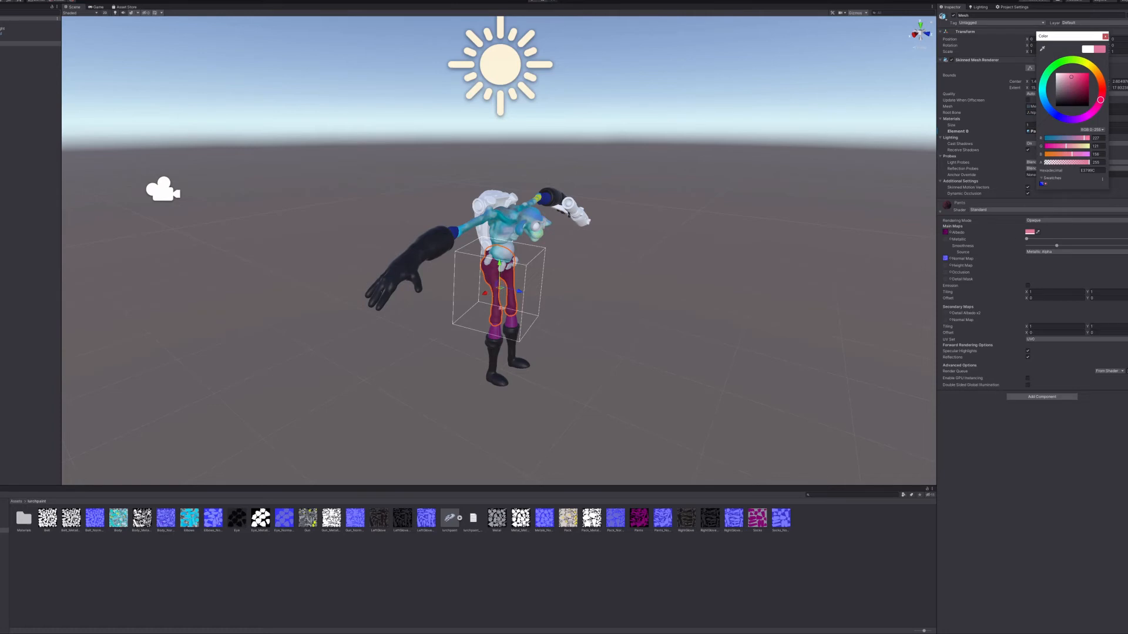
Tint the Socks material's albedo colour with RGB 227, 121, 156 to match the trousers, and deselect the mesh.
{"action": "left_click", "coordinate": [498, 332]}
{"action": "left_click", "coordinate": [499, 331]}
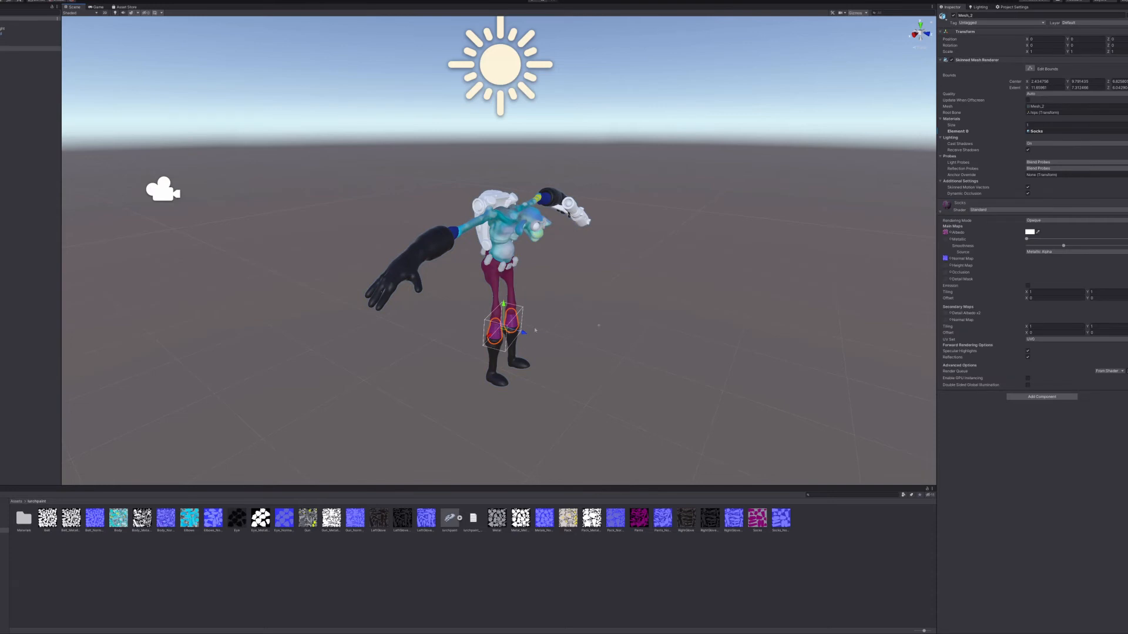
{"action": "left_click", "coordinate": [1029, 232]}
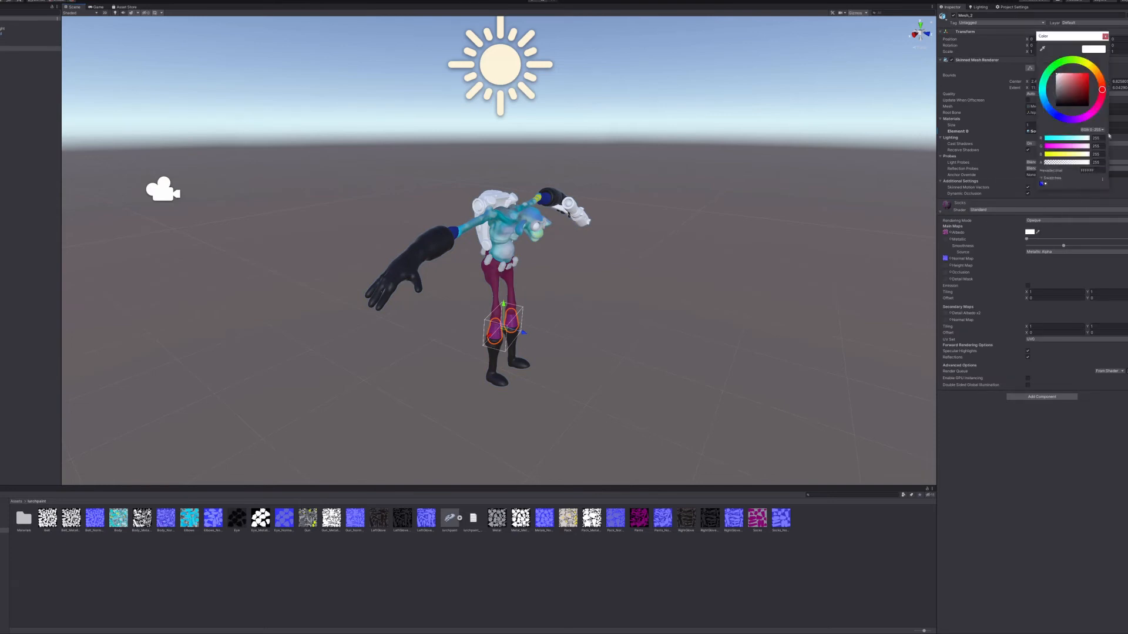
{"action": "left_click", "coordinate": [1096, 138]}
{"action": "type", "text": "227"}
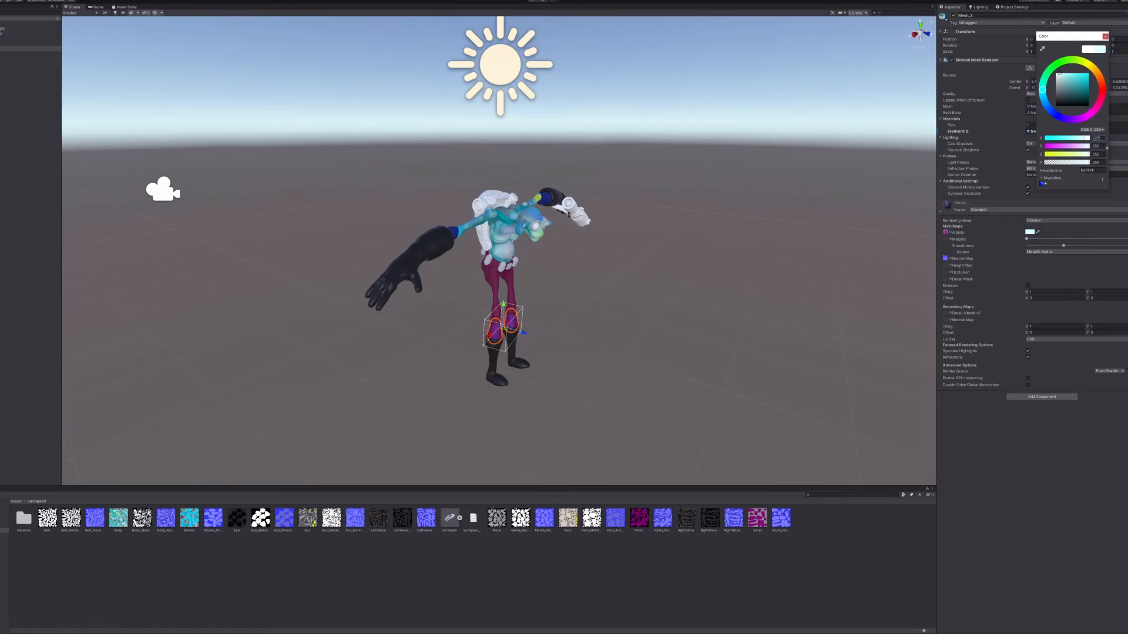
{"action": "key", "text": "Tab"}
{"action": "type", "text": "2"}
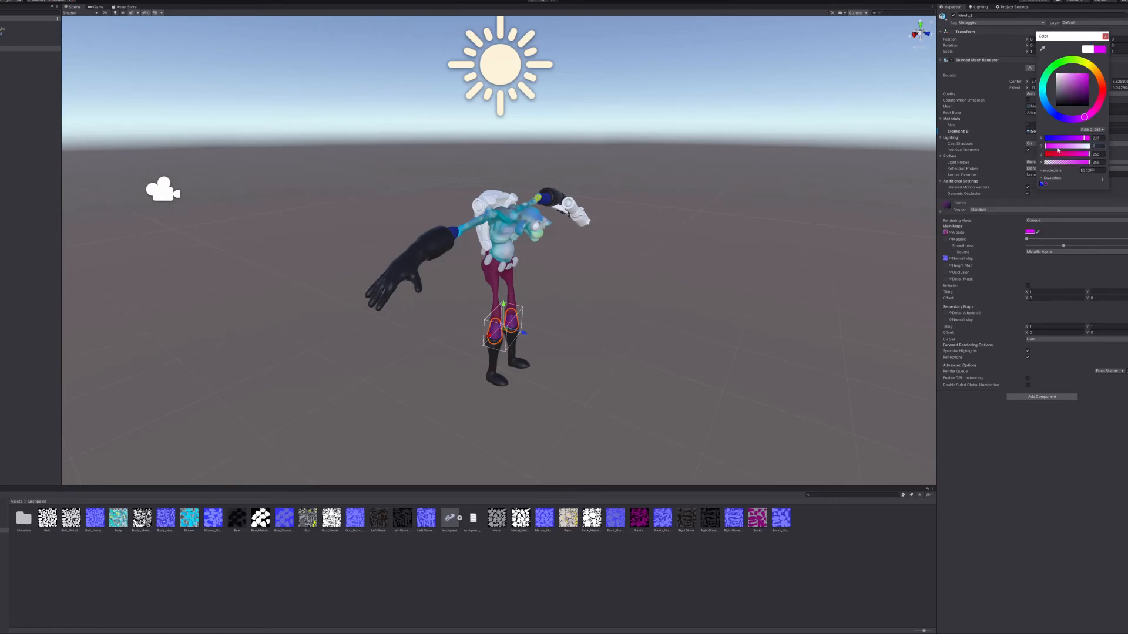
{"action": "type", "text": "121"}
{"action": "key", "text": "Tab"}
{"action": "type", "text": "1"}
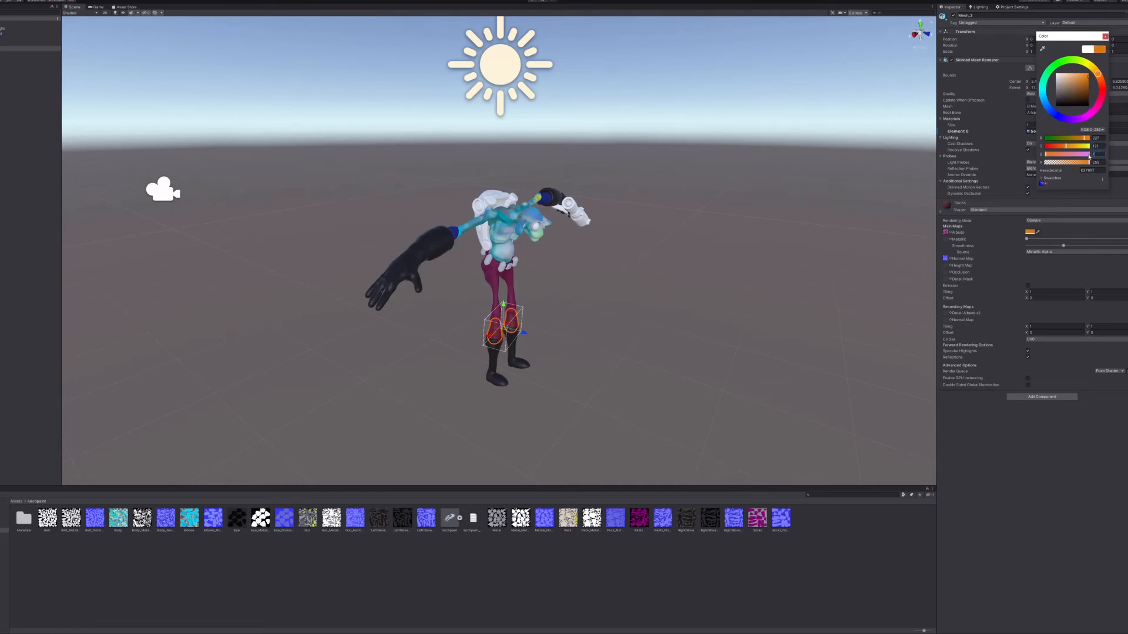
{"action": "type", "text": "56"}
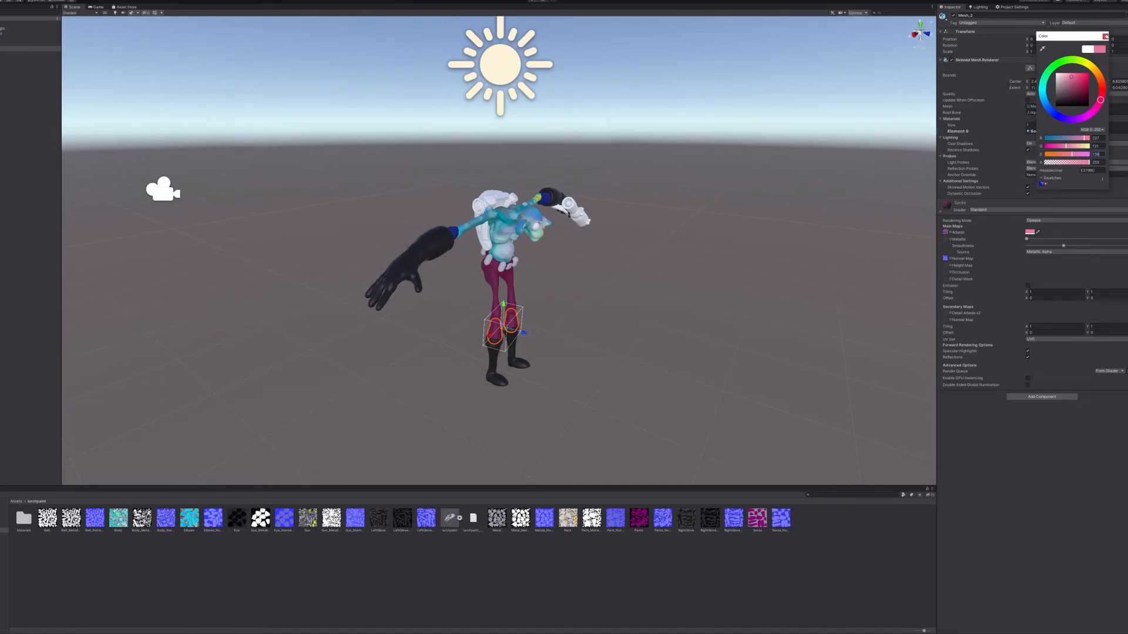
{"action": "left_click", "coordinate": [657, 284]}
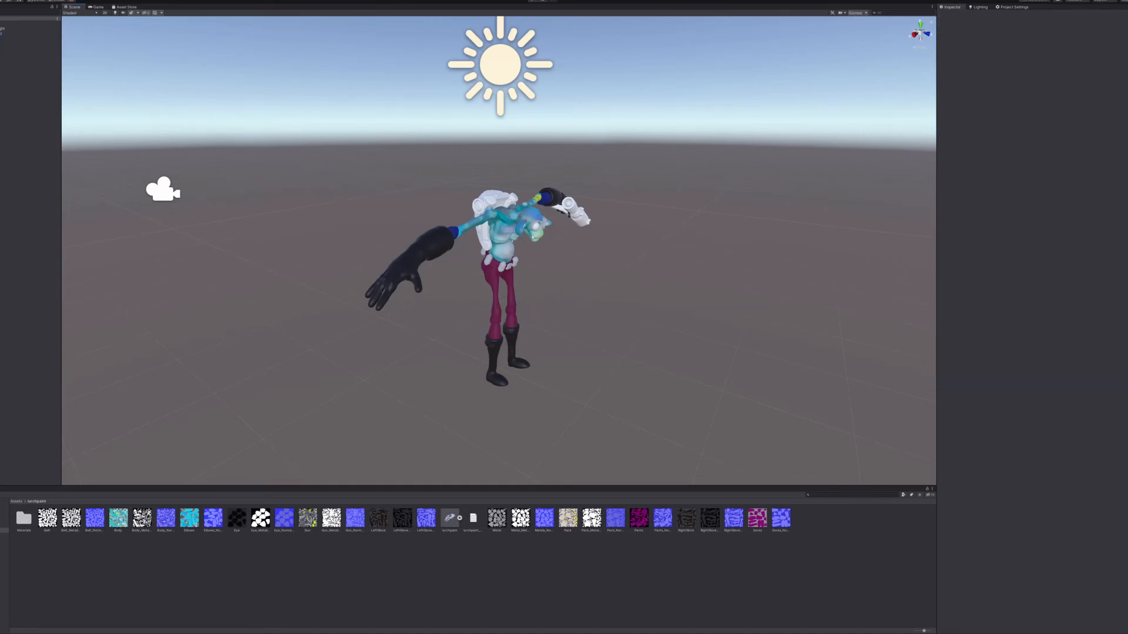
Apply the Belt texture to the belt mesh around the waist and expand its material settings.
{"action": "left_click", "coordinate": [487, 262]}
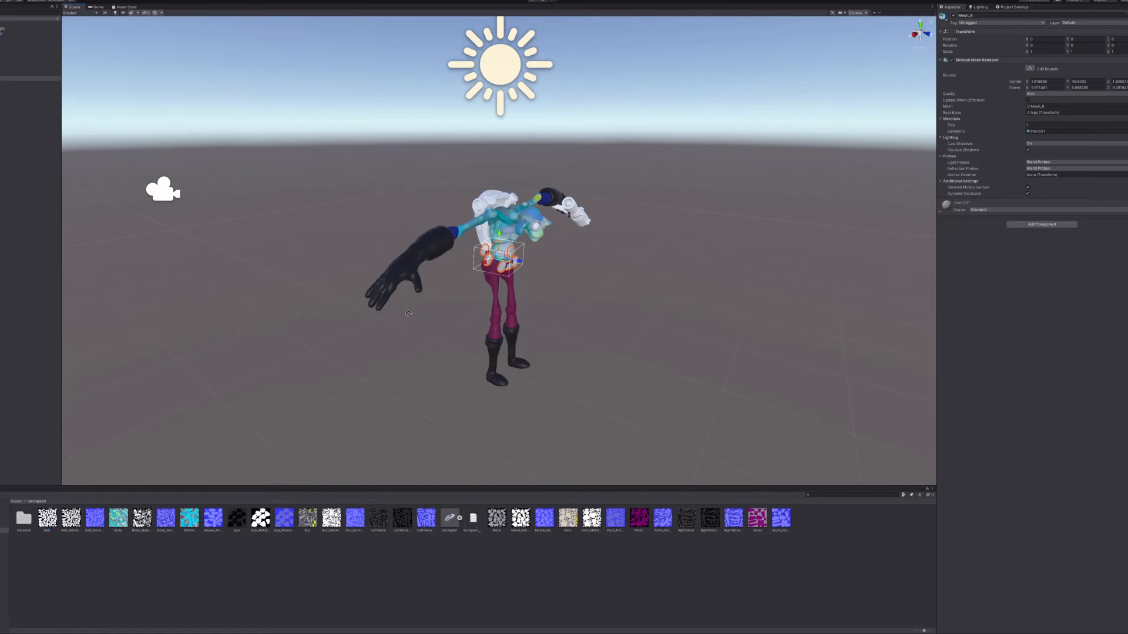
{"action": "left_click_drag", "start_coordinate": [506, 271], "coordinate": [507, 272]}
{"action": "left_click", "coordinate": [943, 213]}
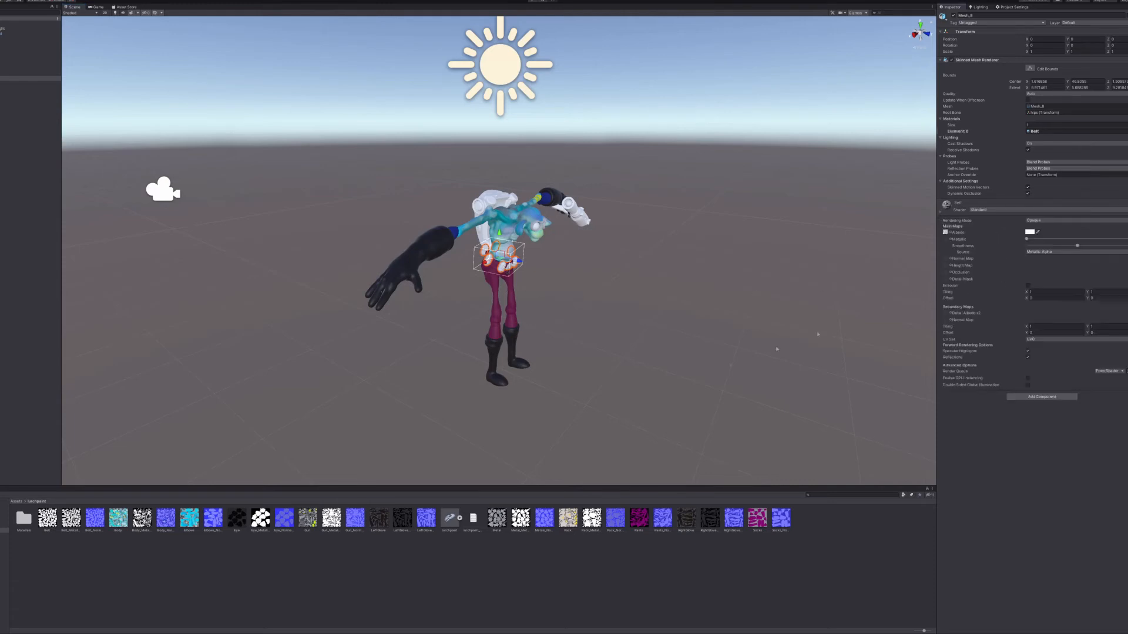
Assign the Belt normal and metallic textures to the Belt material and lower its smoothness.
{"action": "left_click_drag", "start_coordinate": [95, 518], "coordinate": [945, 258]}
{"action": "left_click_drag", "start_coordinate": [71, 518], "coordinate": [945, 239]}
{"action": "left_click_drag", "start_coordinate": [1125, 246], "coordinate": [1090, 253]}
{"action": "scroll", "coordinate": [514, 235], "scroll_direction": "up", "scroll_amount": 5}
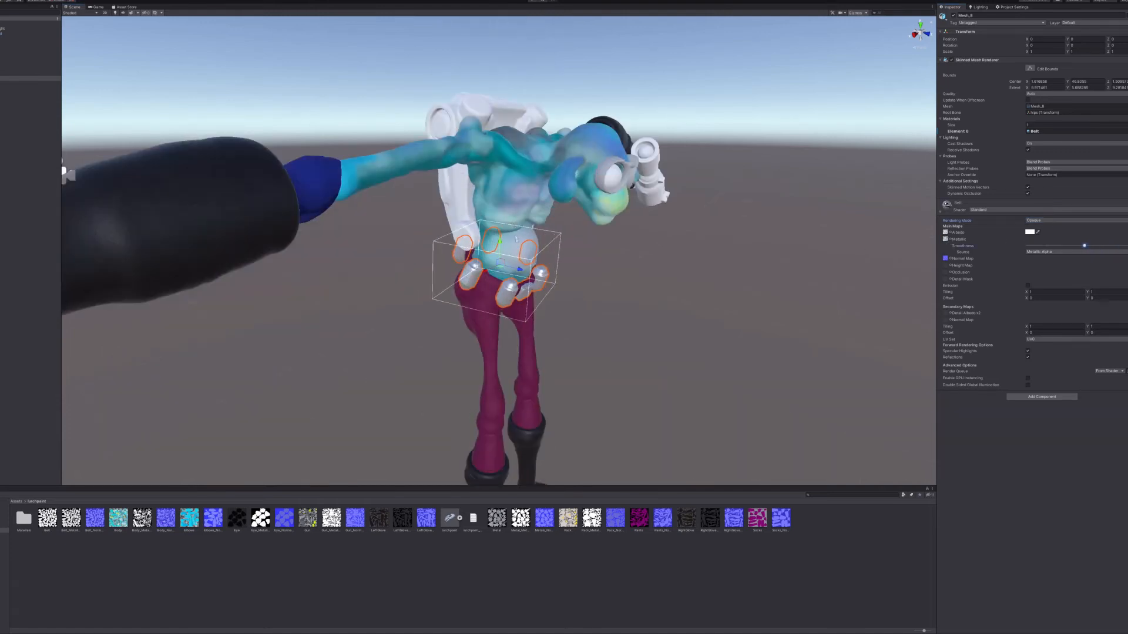
{"action": "scroll", "coordinate": [569, 296], "scroll_direction": "down", "scroll_amount": 3}
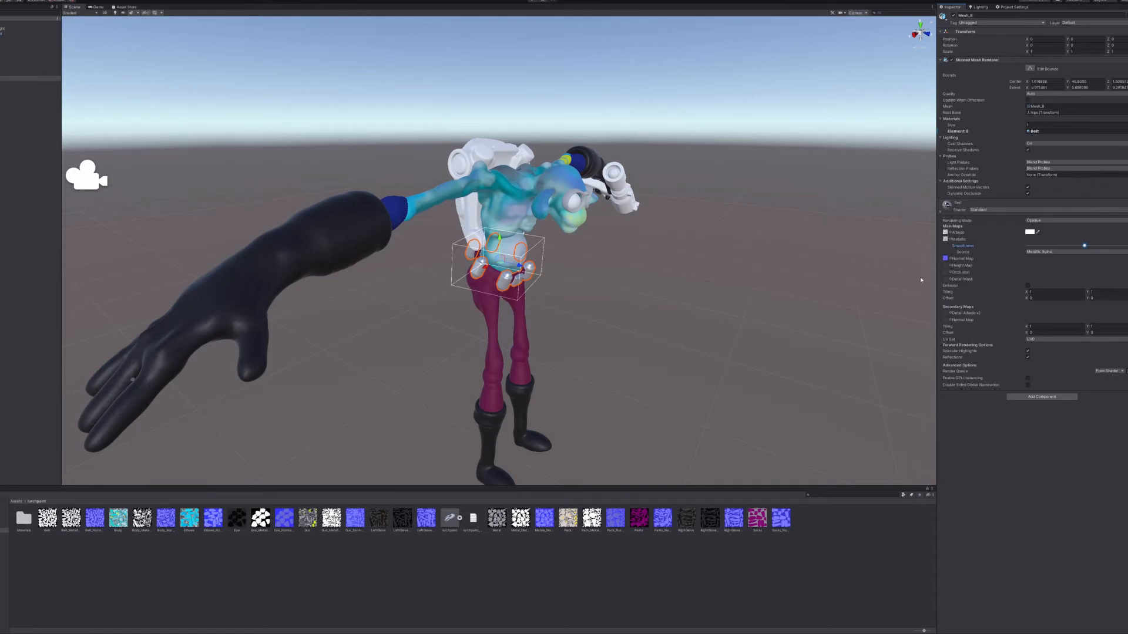
Enable emission on the Belt material and change its global illumination option.
{"action": "left_click", "coordinate": [1028, 286]}
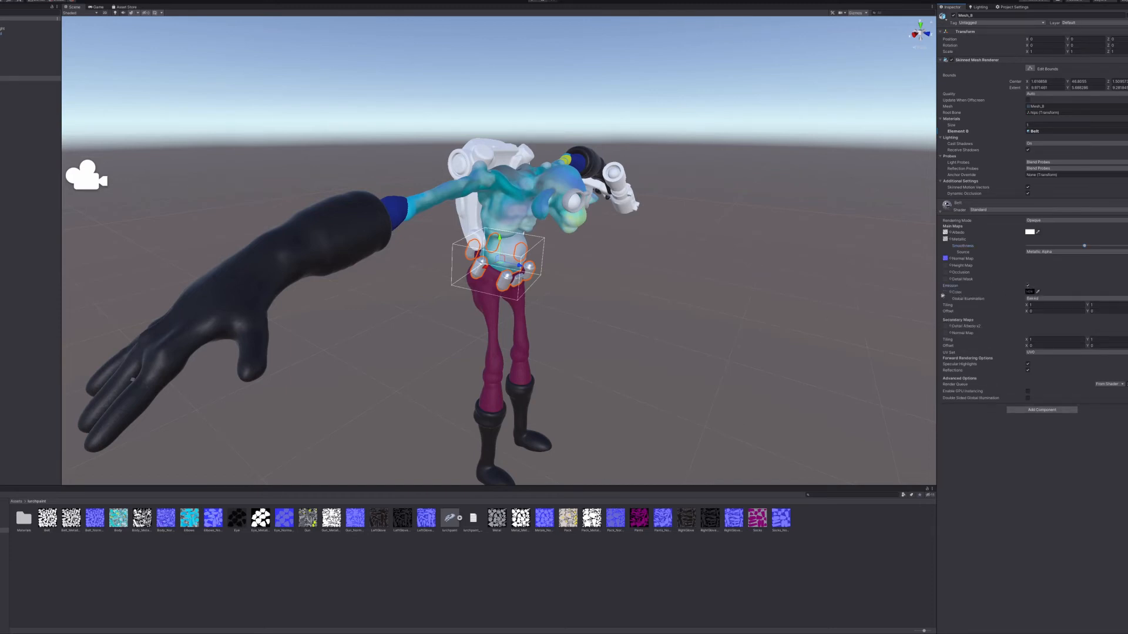
{"action": "left_click", "coordinate": [1062, 301]}
{"action": "left_click", "coordinate": [1070, 288]}
Apply the Gun texture to the gun mesh beside the gloved hand and expand its material settings.
{"action": "middle_click_drag", "start_coordinate": [704, 242], "coordinate": [672, 255]}
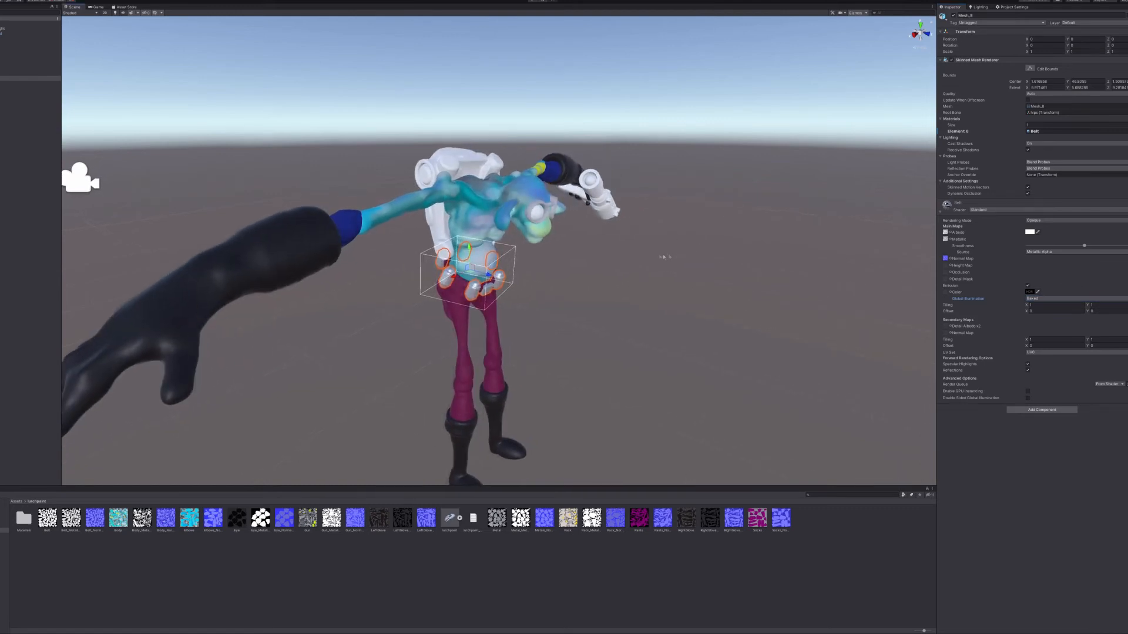
{"action": "right_click_drag", "start_coordinate": [651, 259], "coordinate": [458, 233]}
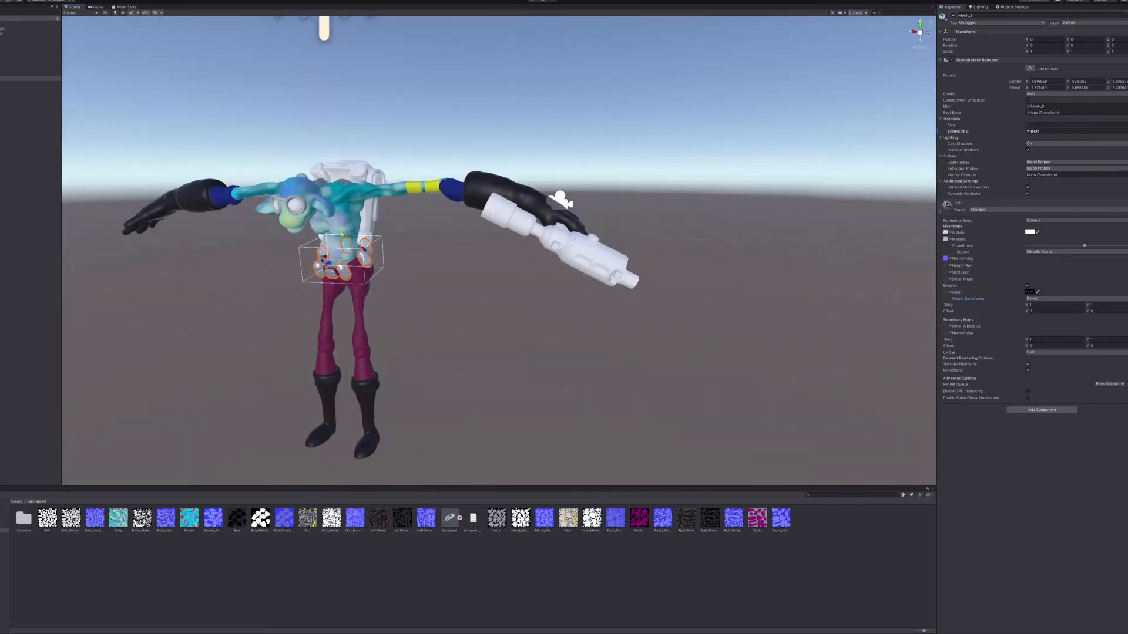
{"action": "left_click", "coordinate": [572, 241]}
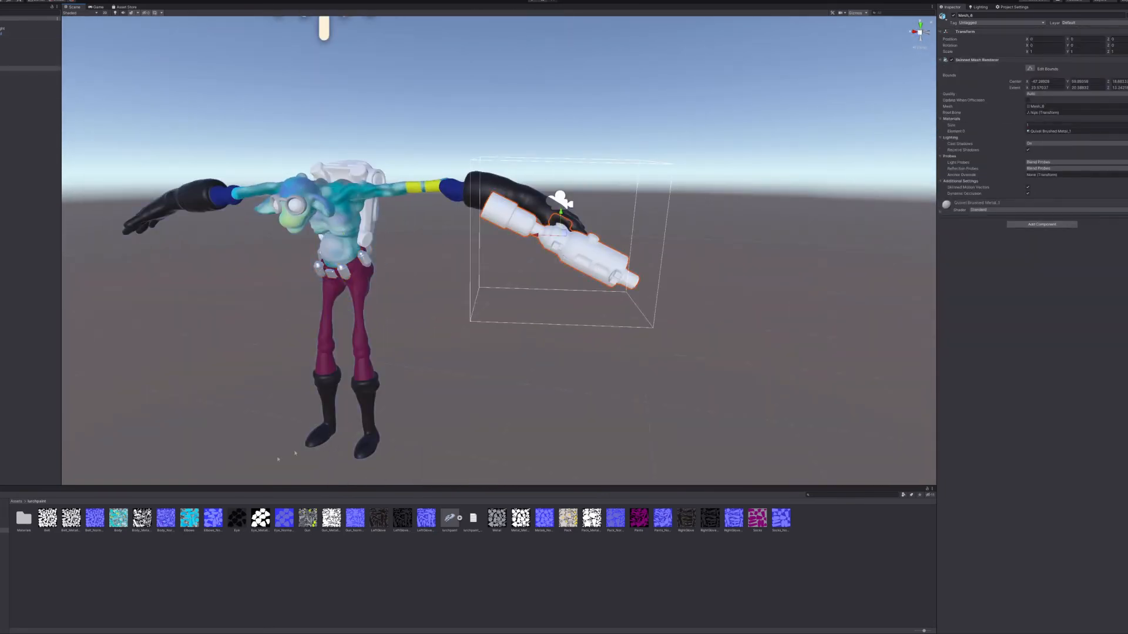
{"action": "left_click_drag", "start_coordinate": [307, 518], "coordinate": [570, 250]}
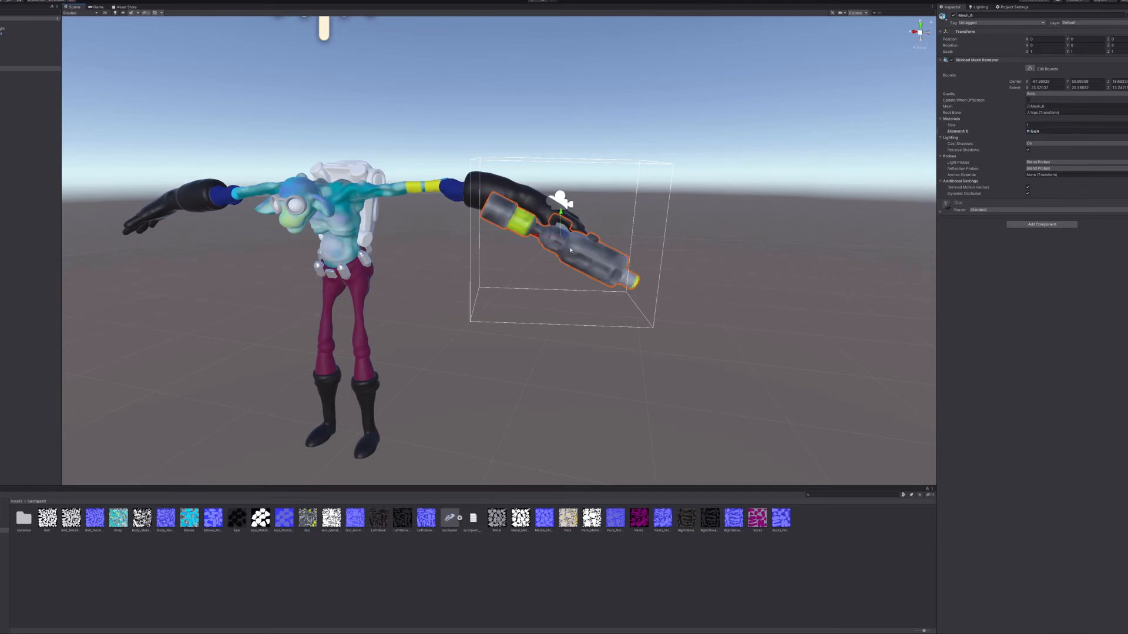
{"action": "left_click", "coordinate": [943, 211]}
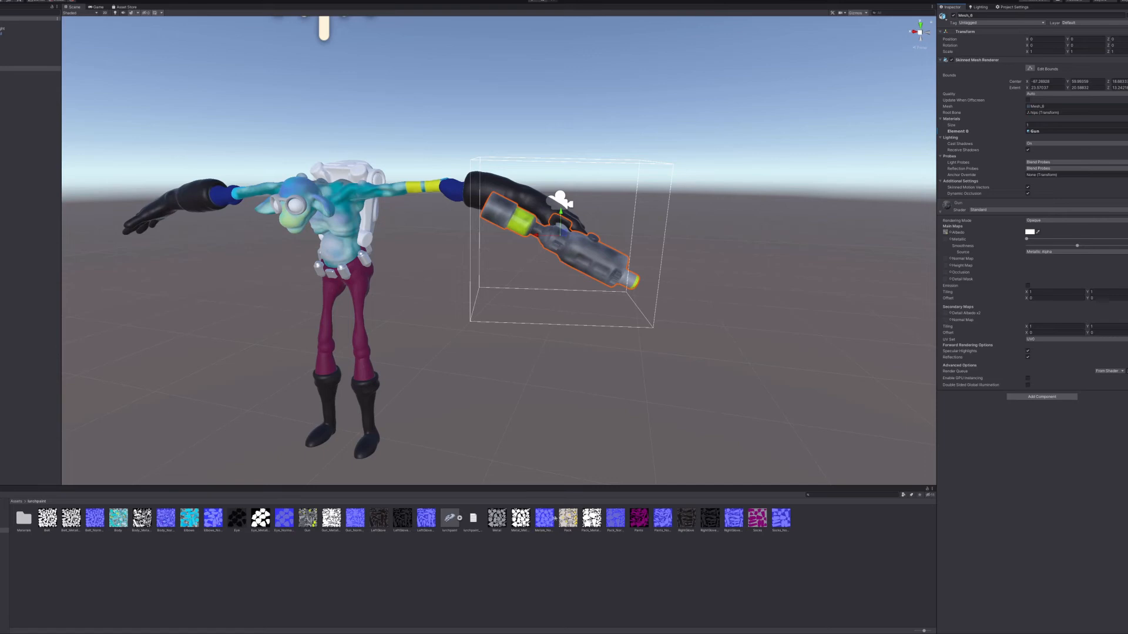
Assign the Gun normal and metallic textures to the Gun material and lower its smoothness.
{"action": "mouse_move", "coordinate": [355, 518]}
{"action": "left_mouse_down"}
{"action": "mouse_move", "coordinate": [983, 273]}
{"action": "mouse_move", "coordinate": [946, 257]}
{"action": "left_mouse_up"}
{"action": "left_click_drag", "start_coordinate": [332, 518], "coordinate": [945, 241]}
{"action": "left_click_drag", "start_coordinate": [1126, 248], "coordinate": [1063, 249]}
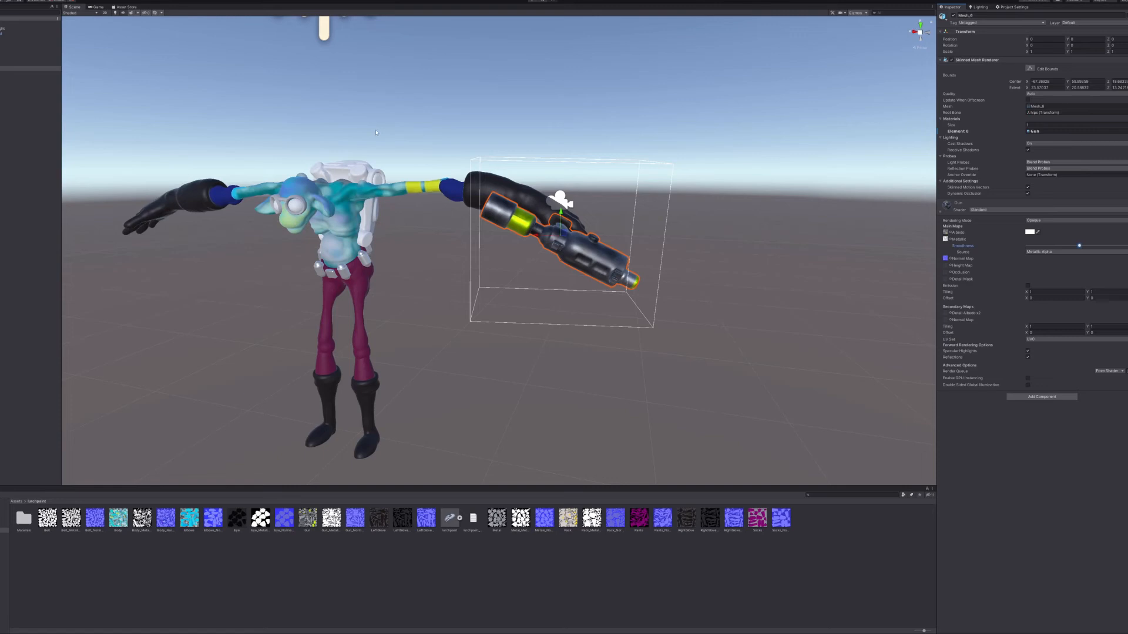
Apply the Pack texture to the backpack mesh and expand its material settings.
{"action": "left_click_drag", "start_coordinate": [568, 518], "coordinate": [348, 170]}
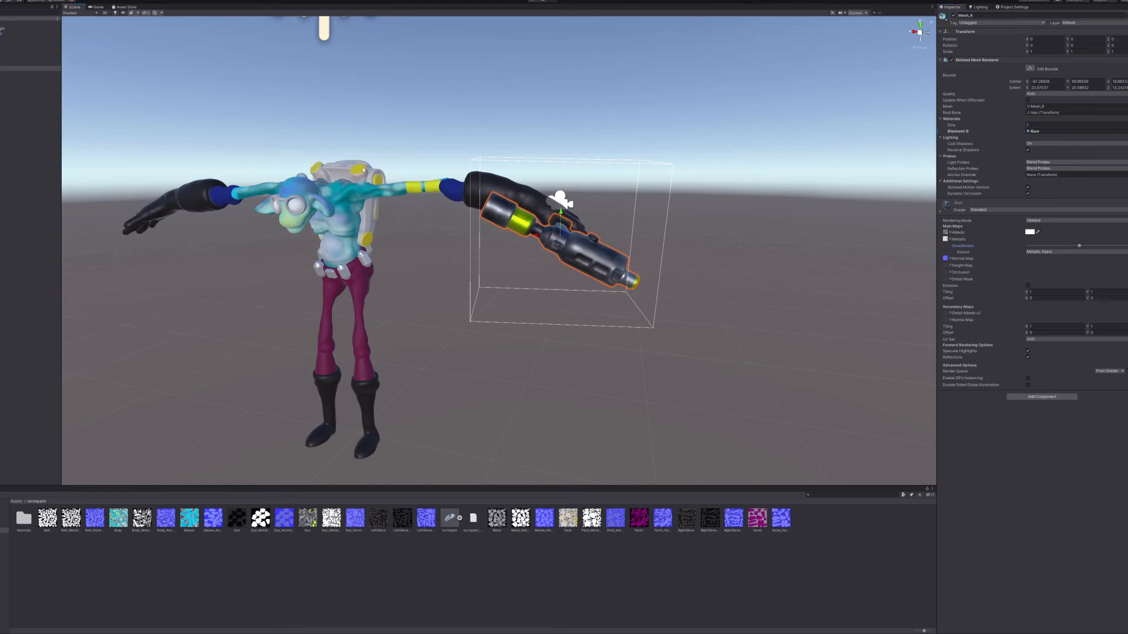
{"action": "left_click", "coordinate": [363, 169]}
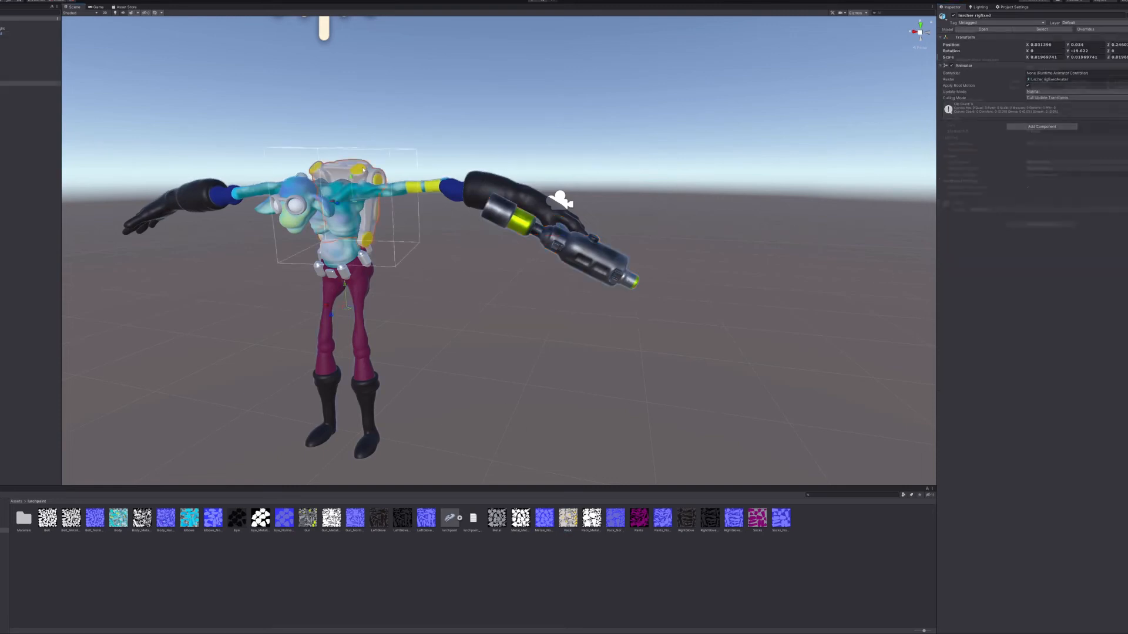
{"action": "left_click", "coordinate": [940, 212]}
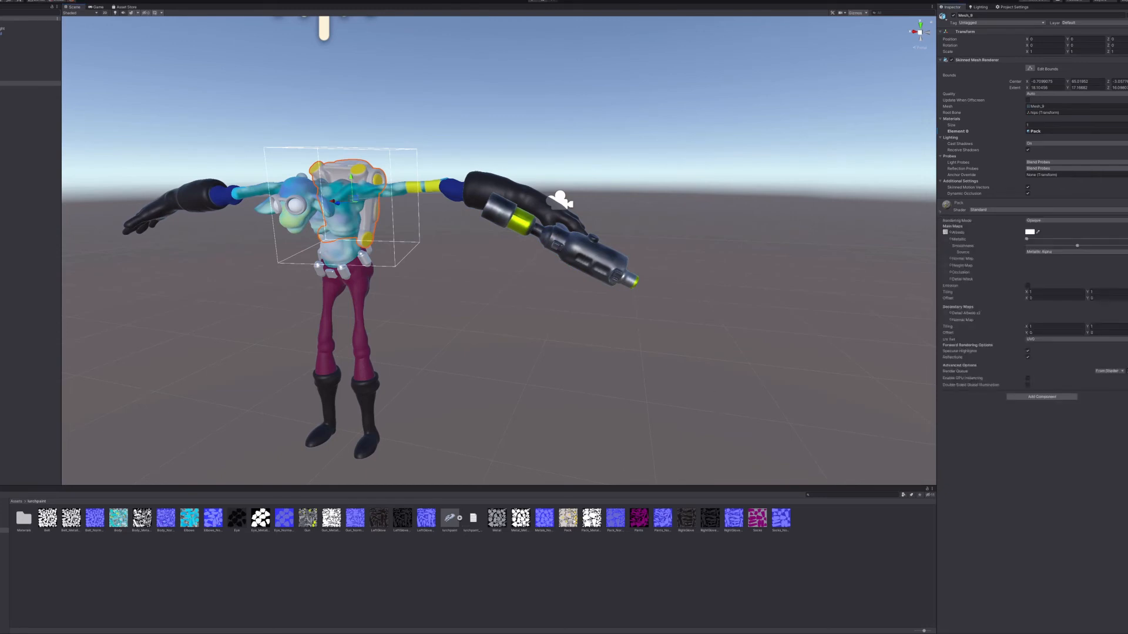
Assign the Pack normal texture, marked as a normal map, and the metallic texture to the Pack material, and reduce its smoothness.
{"action": "left_click_drag", "start_coordinate": [615, 518], "coordinate": [946, 259]}
{"action": "left_click", "coordinate": [1126, 271]}
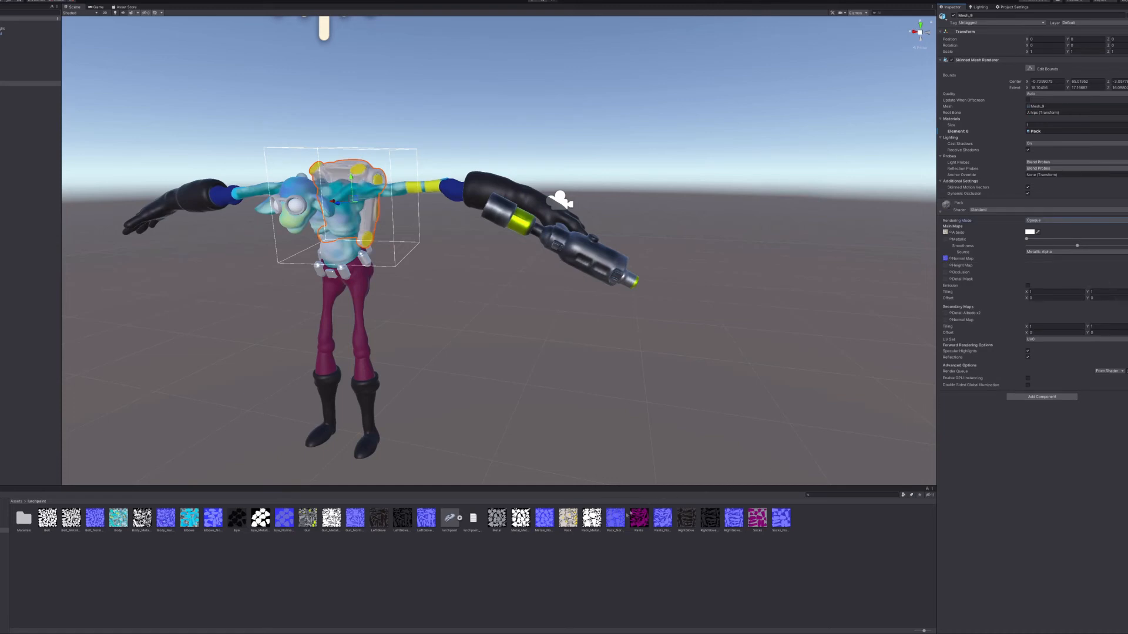
{"action": "left_click_drag", "start_coordinate": [584, 527], "coordinate": [944, 241]}
{"action": "right_click_drag", "start_coordinate": [708, 224], "coordinate": [375, 268]}
{"action": "left_click_drag", "start_coordinate": [1126, 246], "coordinate": [1085, 252]}
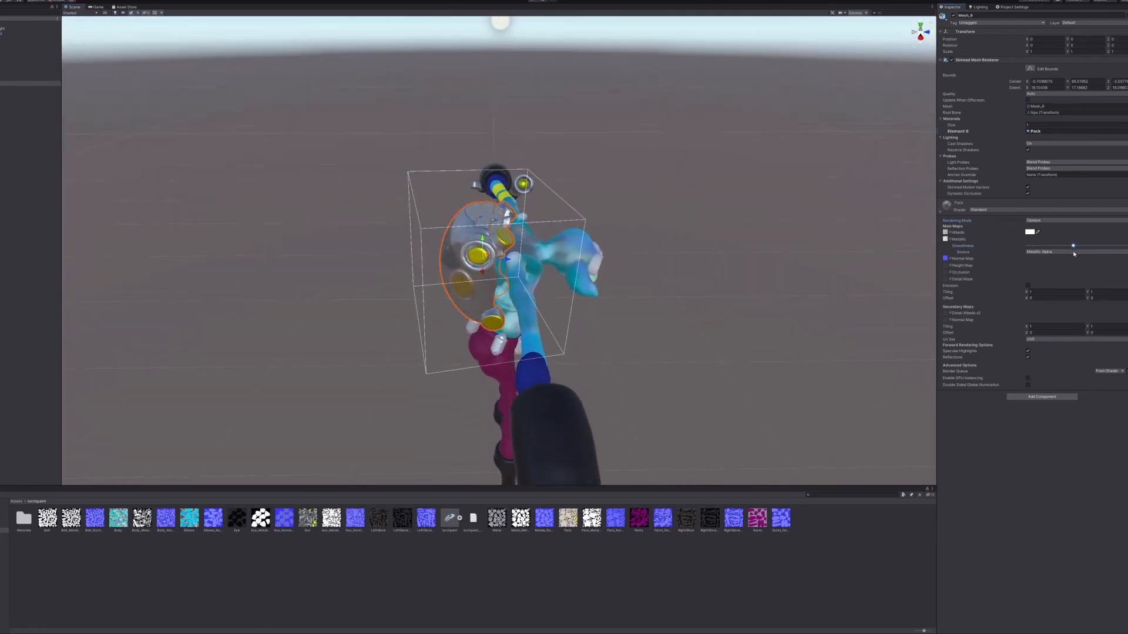
{"action": "left_click_drag", "start_coordinate": [1073, 254], "coordinate": [1068, 254]}
{"action": "left_click_drag", "start_coordinate": [750, 334], "coordinate": [930, 273], "text": "alt"}
{"action": "mouse_move", "coordinate": [1073, 249]}
{"action": "left_mouse_down"}
{"action": "mouse_move", "coordinate": [1028, 256]}
{"action": "mouse_move", "coordinate": [1054, 256]}
{"action": "left_mouse_up"}
{"action": "left_click_drag", "start_coordinate": [805, 333], "coordinate": [655, 285], "text": "alt"}
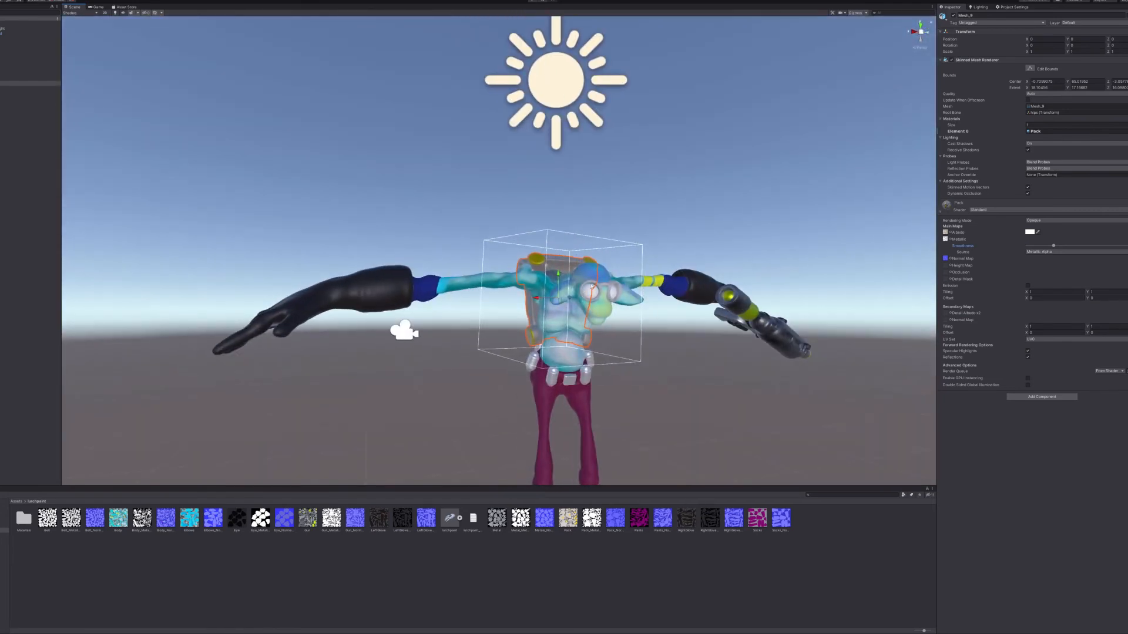
Apply the Eye texture to the eye mesh and expand its material settings.
{"action": "left_click", "coordinate": [591, 288]}
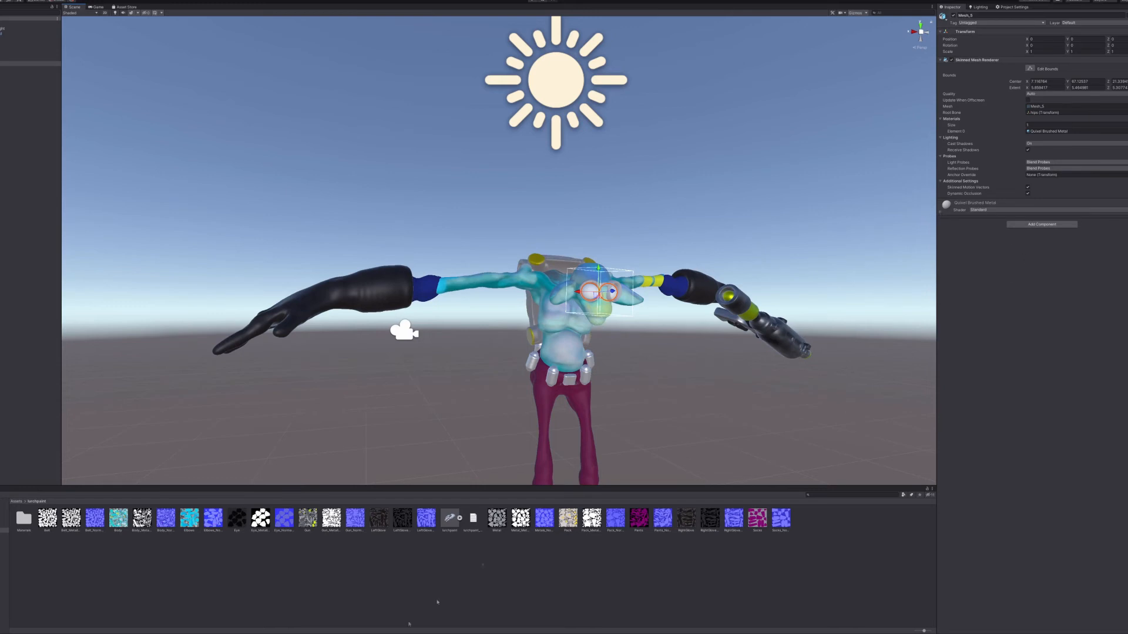
{"action": "left_click_drag", "start_coordinate": [231, 530], "coordinate": [591, 292]}
{"action": "left_click", "coordinate": [939, 212]}
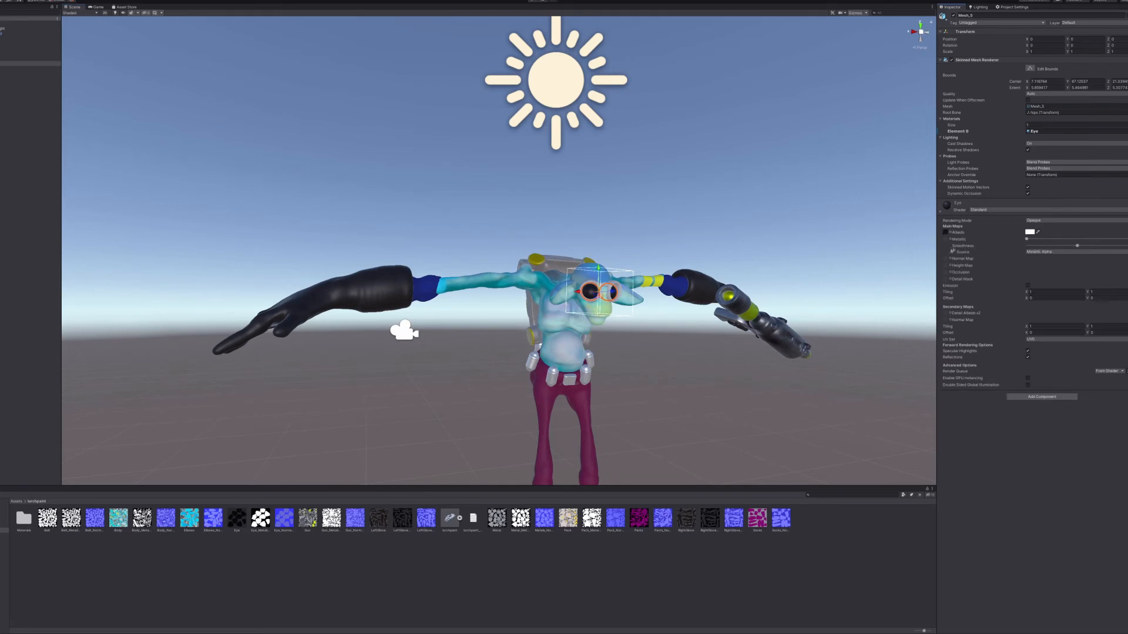
Assign the Eye normal texture, marked as a normal map, and the metallic texture to the Eye material, and adjust its smoothness.
{"action": "left_click_drag", "start_coordinate": [293, 530], "coordinate": [944, 259]}
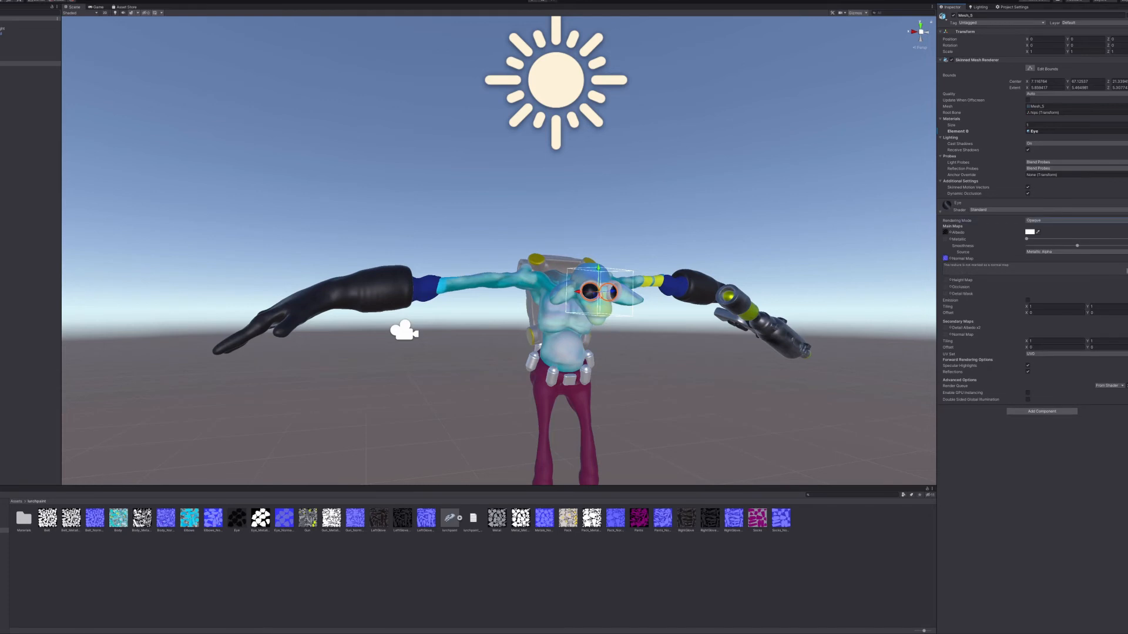
{"action": "left_click_drag", "start_coordinate": [261, 519], "coordinate": [946, 243]}
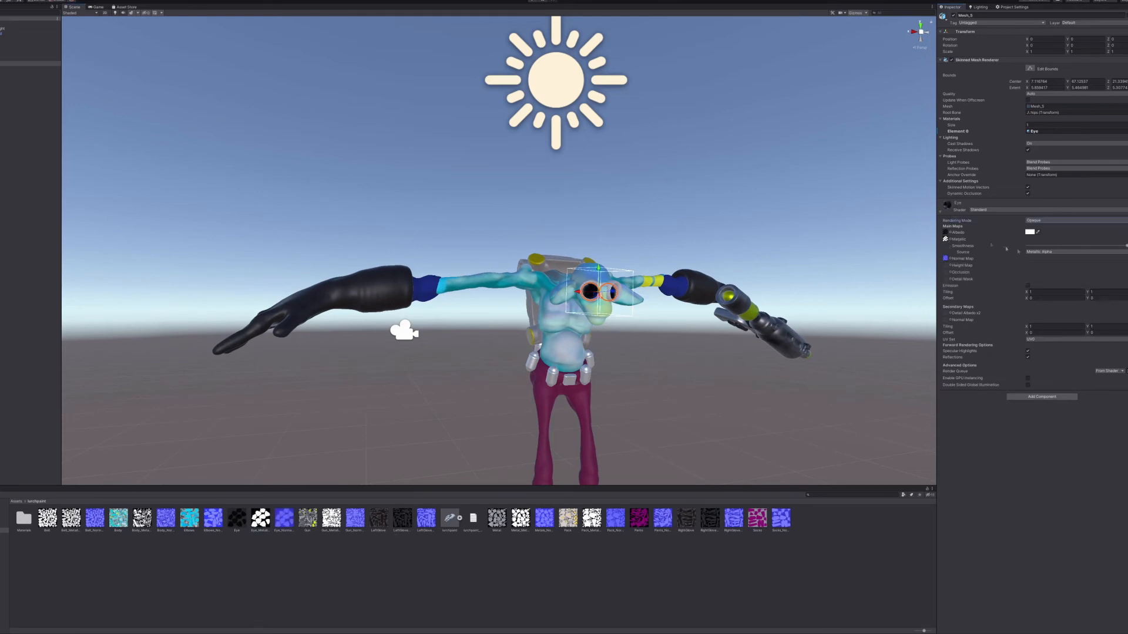
{"action": "left_click_drag", "start_coordinate": [1091, 246], "coordinate": [1096, 245]}
{"action": "left_click_drag", "start_coordinate": [428, 403], "coordinate": [674, 399], "text": "alt"}
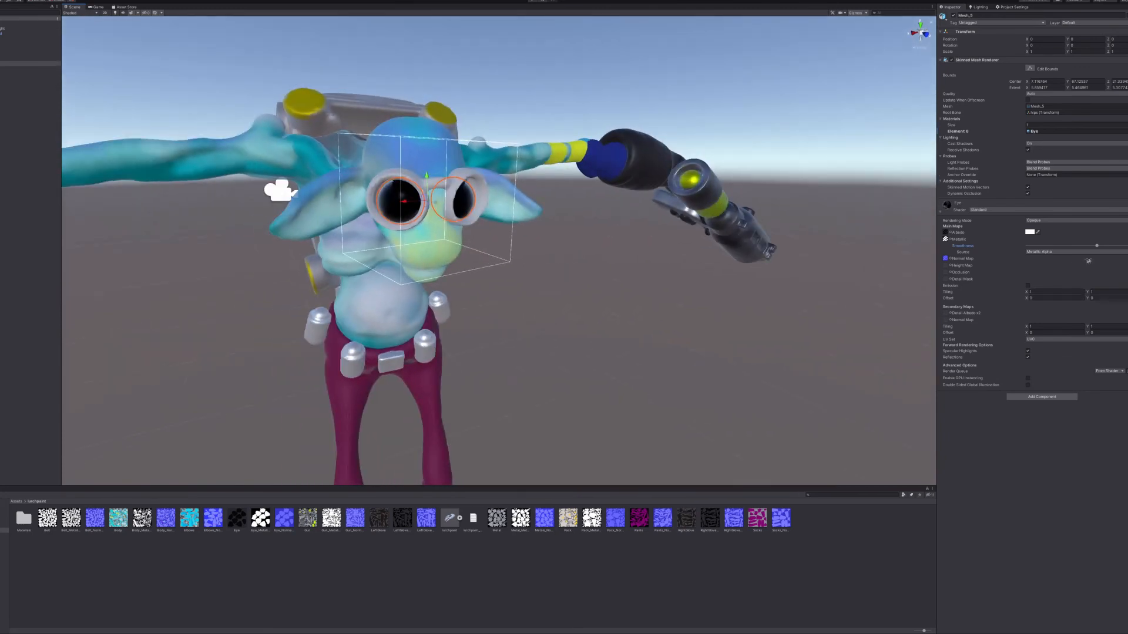
{"action": "mouse_move", "coordinate": [1097, 245]}
{"action": "left_mouse_down"}
{"action": "mouse_move", "coordinate": [1047, 253]}
{"action": "mouse_move", "coordinate": [1115, 256]}
{"action": "mouse_move", "coordinate": [1102, 254]}
{"action": "left_mouse_up"}
Apply the Metal texture to the goggle frames around the eyes and expand its material settings.
{"action": "left_click", "coordinate": [385, 175]}
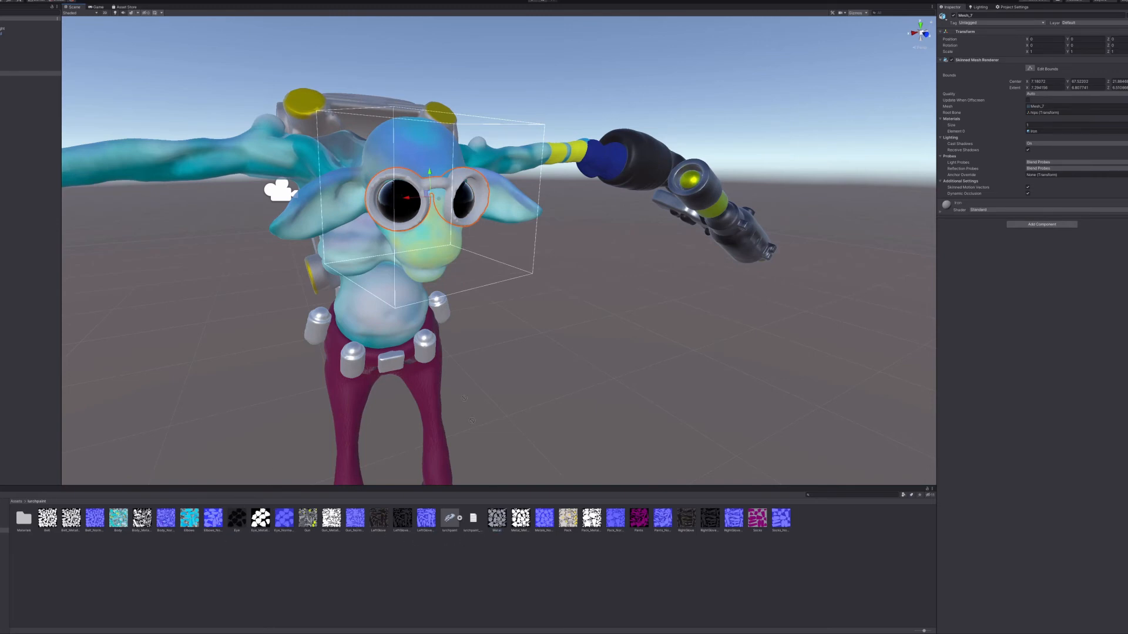
{"action": "left_click_drag", "start_coordinate": [427, 206], "coordinate": [411, 183]}
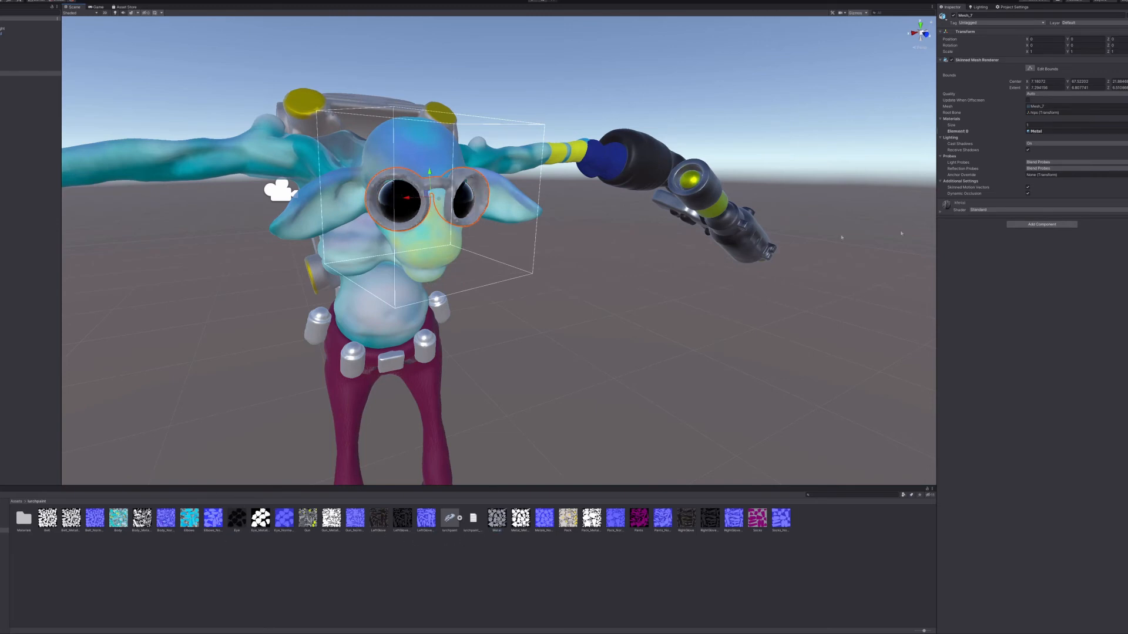
{"action": "left_click", "coordinate": [939, 213]}
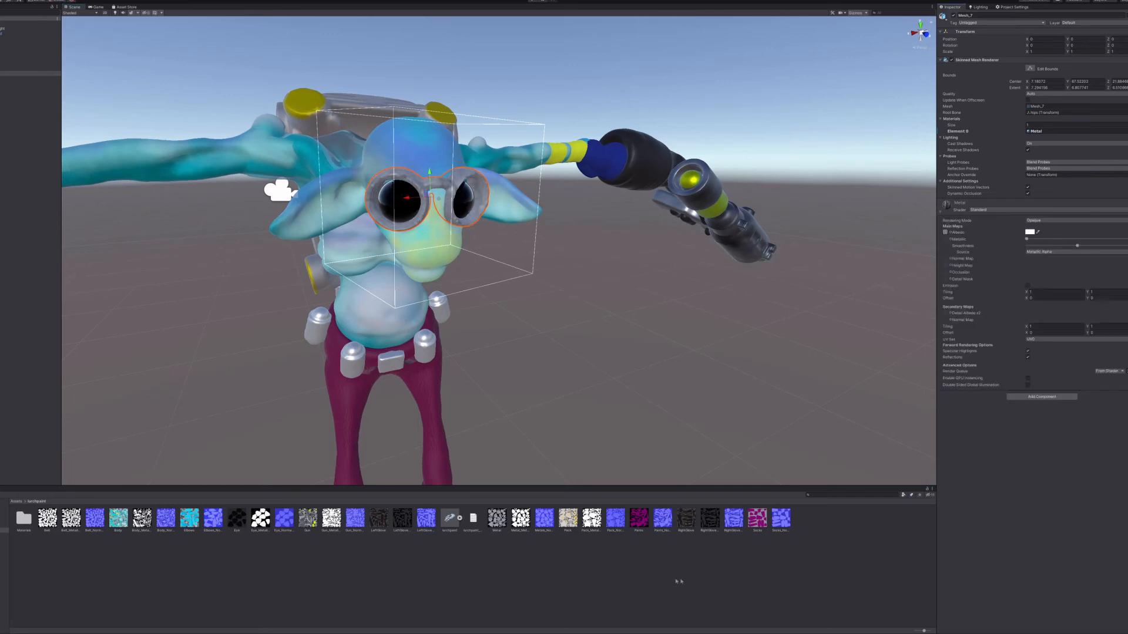
Assign the Metal normal and metallic textures to the goggles' Metal material, set its rendering mode to Opaque and reduce its smoothness.
{"action": "left_click_drag", "start_coordinate": [545, 525], "coordinate": [945, 259]}
{"action": "mouse_move", "coordinate": [944, 258]}
{"action": "left_mouse_down"}
{"action": "mouse_move", "coordinate": [1022, 222]}
{"action": "mouse_move", "coordinate": [1003, 206]}
{"action": "mouse_move", "coordinate": [946, 240]}
{"action": "left_mouse_up"}
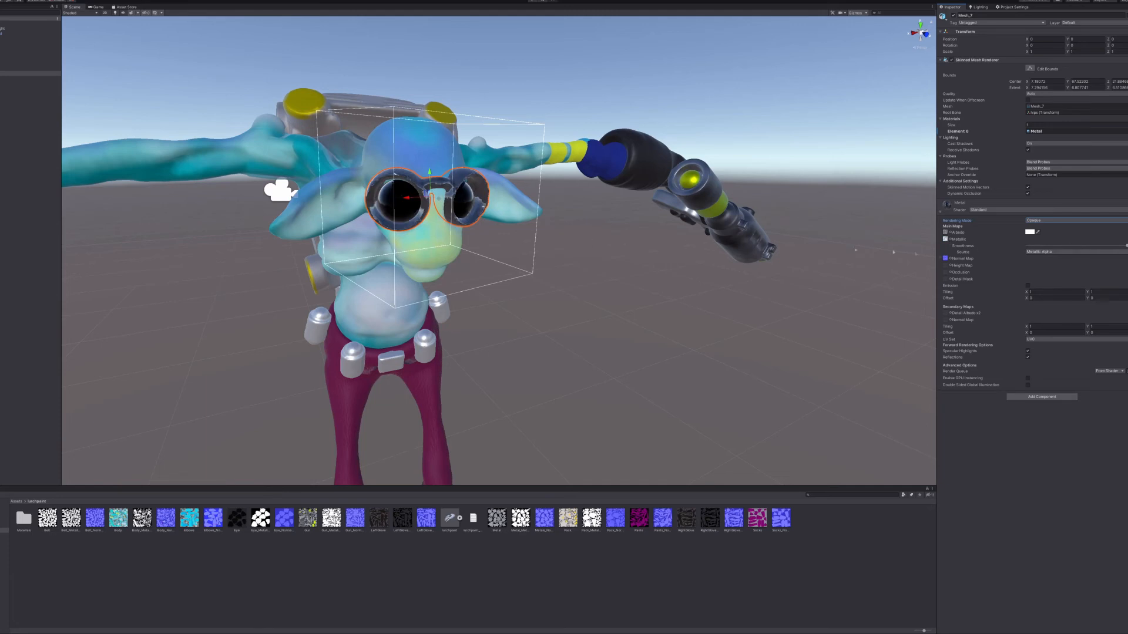
{"action": "left_click_drag", "start_coordinate": [1125, 245], "coordinate": [1060, 250]}
{"action": "left_click_drag", "start_coordinate": [567, 339], "coordinate": [544, 96], "text": "alt"}
{"action": "left_click", "coordinate": [677, 86]}
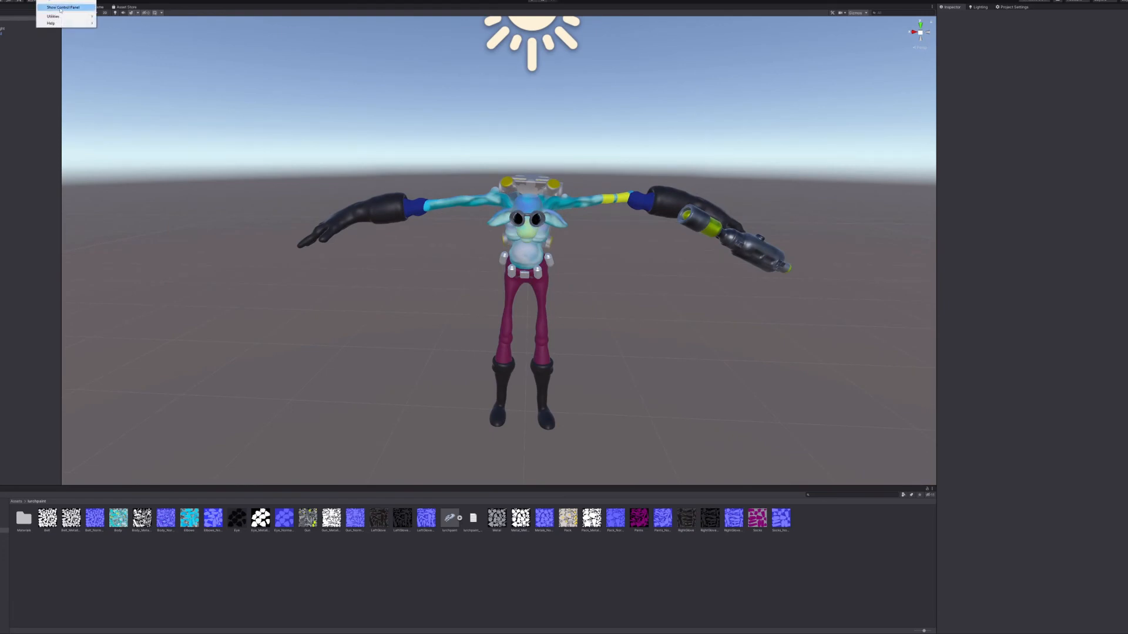
Open the VRChat SDK control panel, sign in with the account username and password, and move the window aside.
{"action": "left_click", "coordinate": [61, 8]}
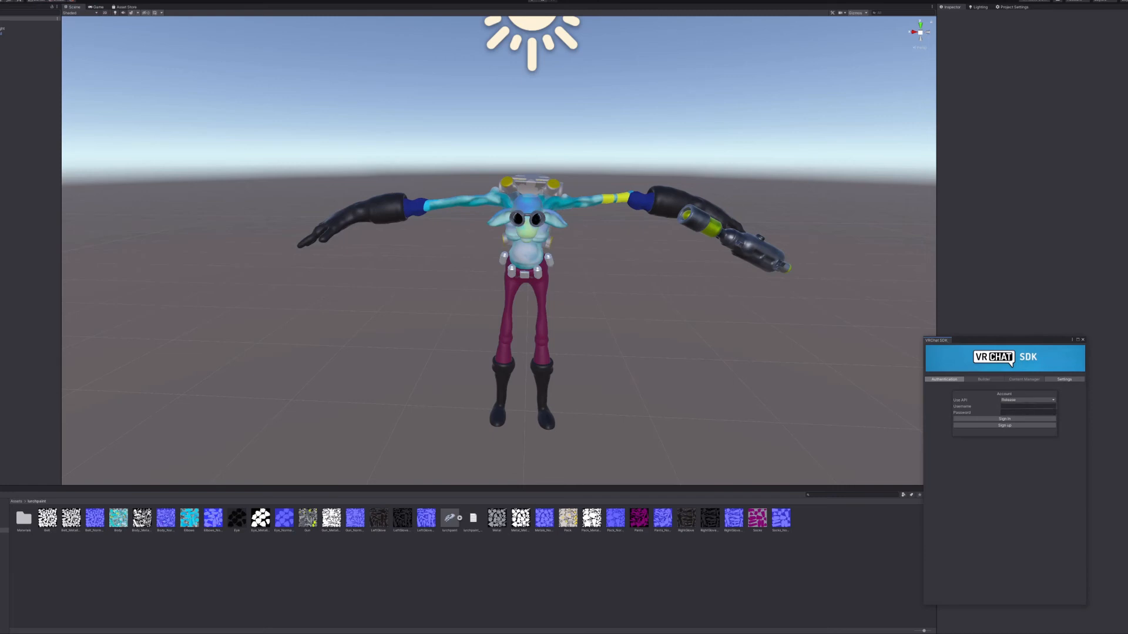
{"action": "left_click", "coordinate": [1041, 405]}
{"action": "left_click", "coordinate": [1018, 418]}
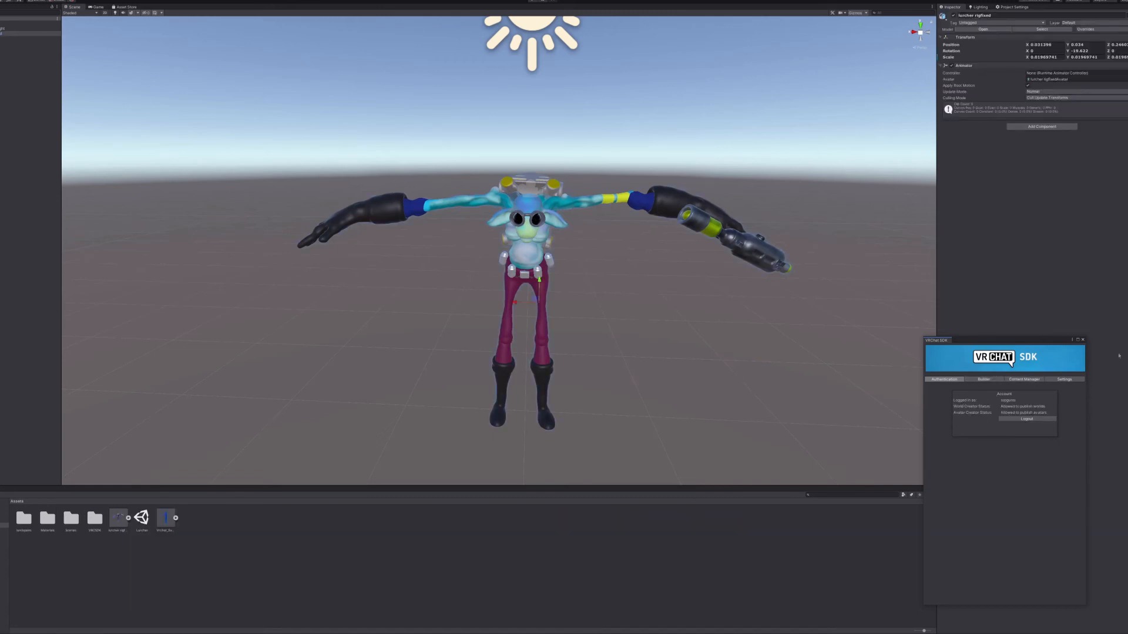
{"action": "left_click_drag", "start_coordinate": [997, 343], "coordinate": [1033, 355]}
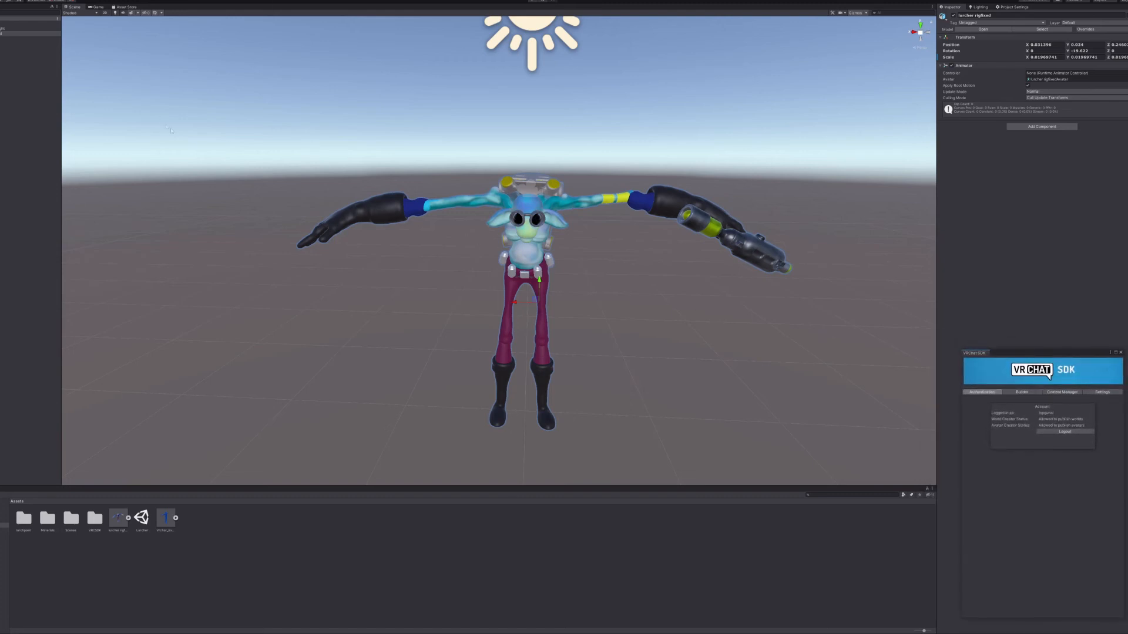
Add a VRC Avatar Descriptor component to the rigged lurcher character.
{"action": "left_click", "coordinate": [23, 34]}
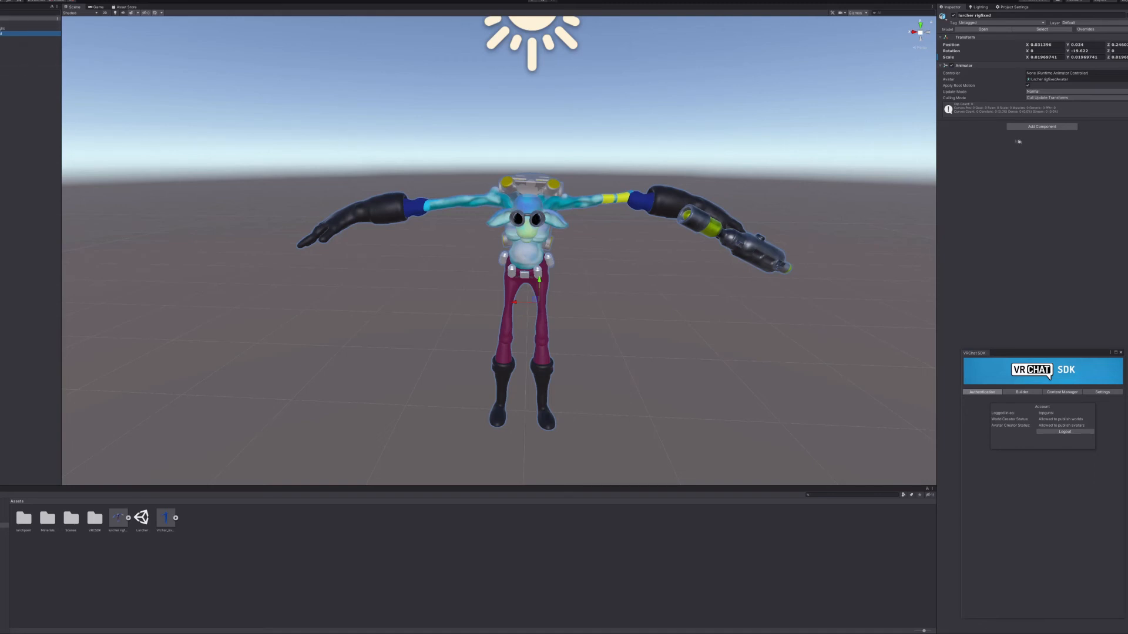
{"action": "left_click", "coordinate": [1044, 127]}
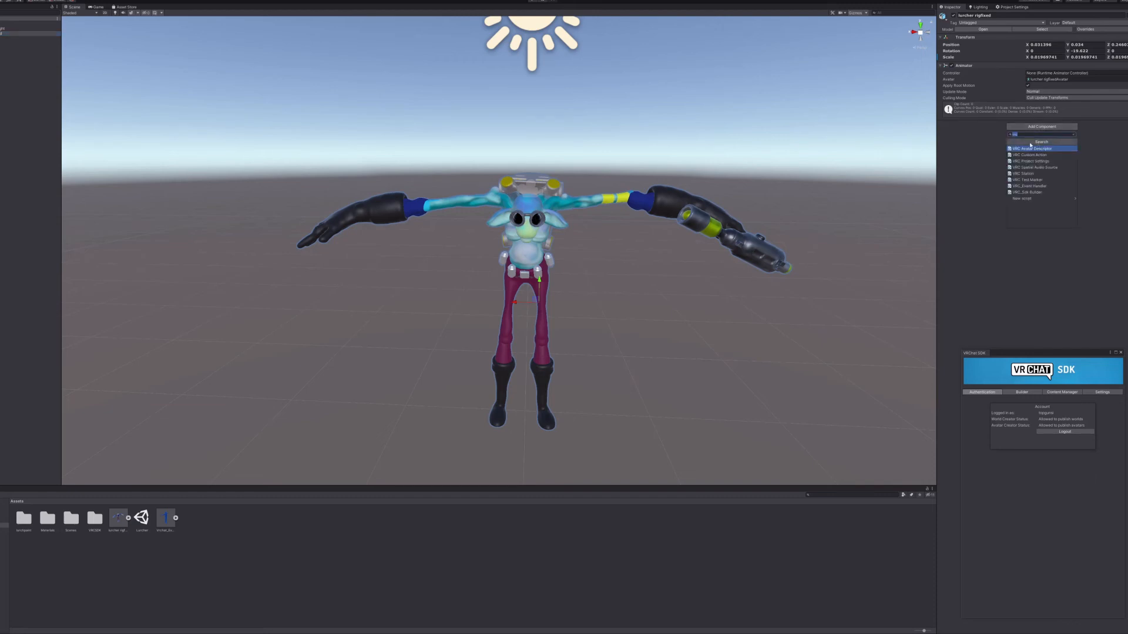
{"action": "key", "text": "BackSpace"}
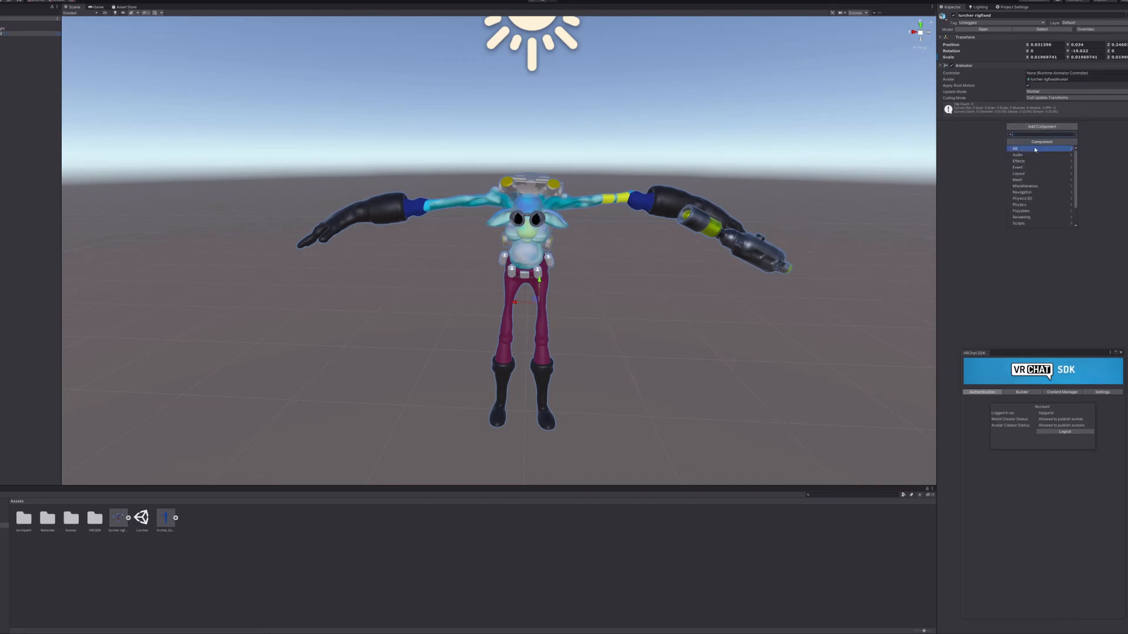
{"action": "type", "text": "vrc"}
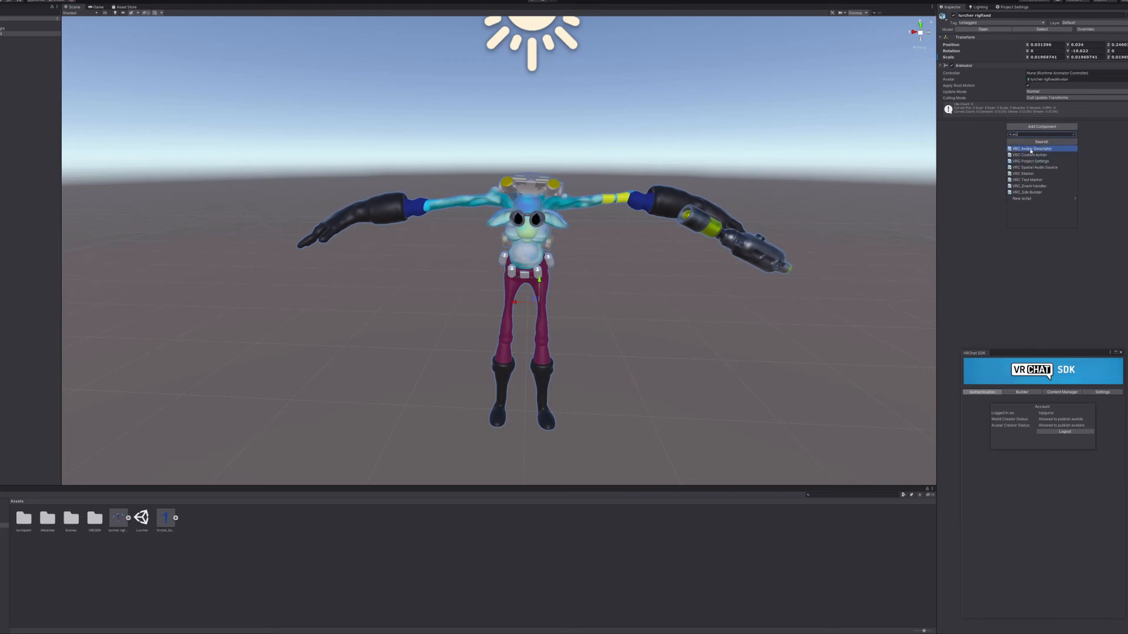
{"action": "left_click", "coordinate": [1031, 150]}
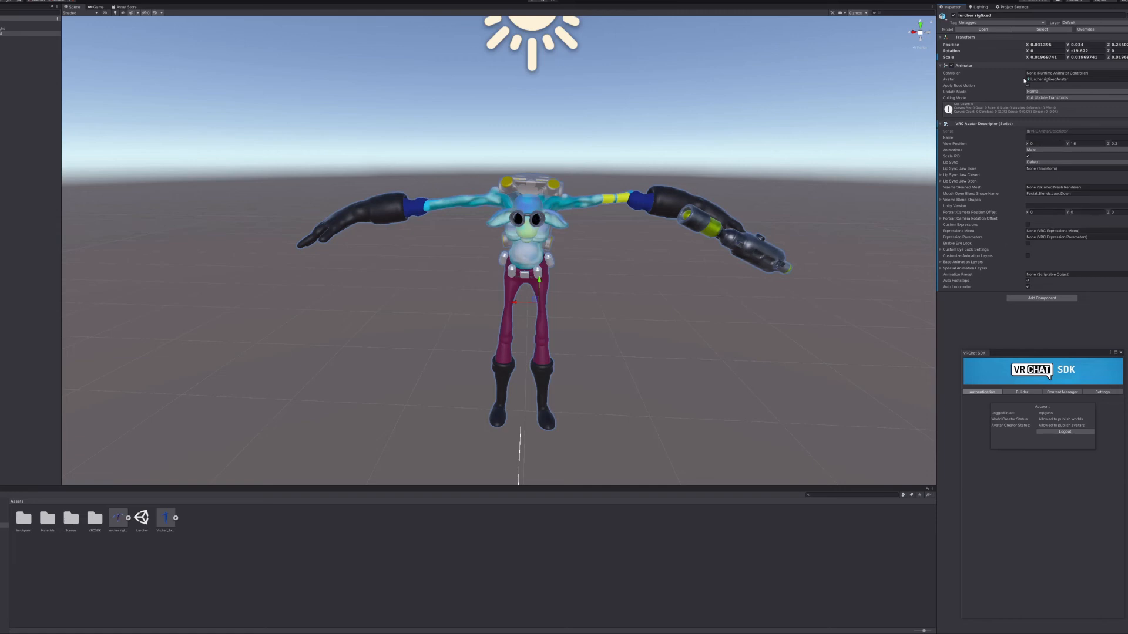
Set the avatar descriptor's view position Z to 0.25 and keep Lip Sync on Default.
{"action": "left_click_drag", "start_coordinate": [447, 241], "coordinate": [547, 241], "text": "alt"}
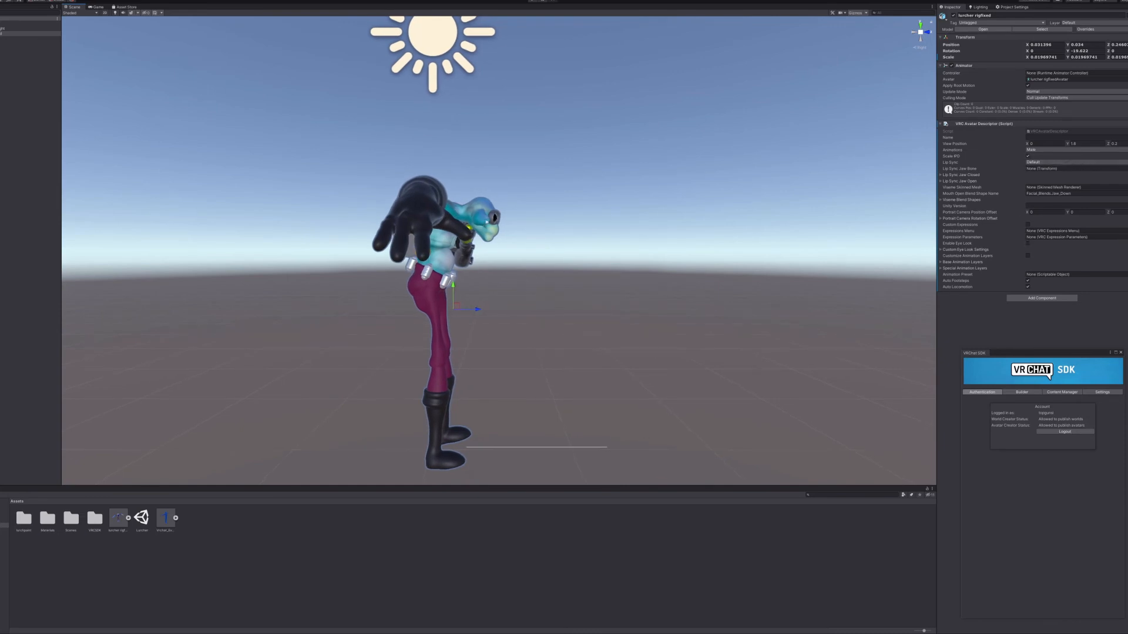
{"action": "left_click", "coordinate": [1075, 143]}
{"action": "key", "text": "Tab"}
{"action": "type", "text": "5"}
{"action": "left_click", "coordinate": [1051, 162]}
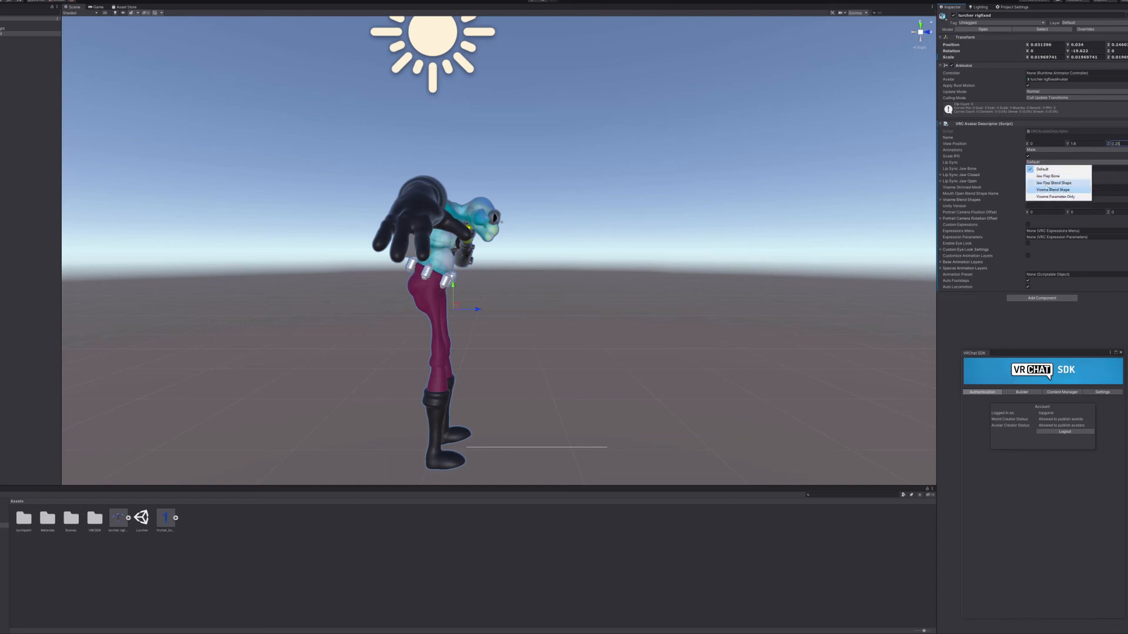
{"action": "left_click", "coordinate": [1048, 170]}
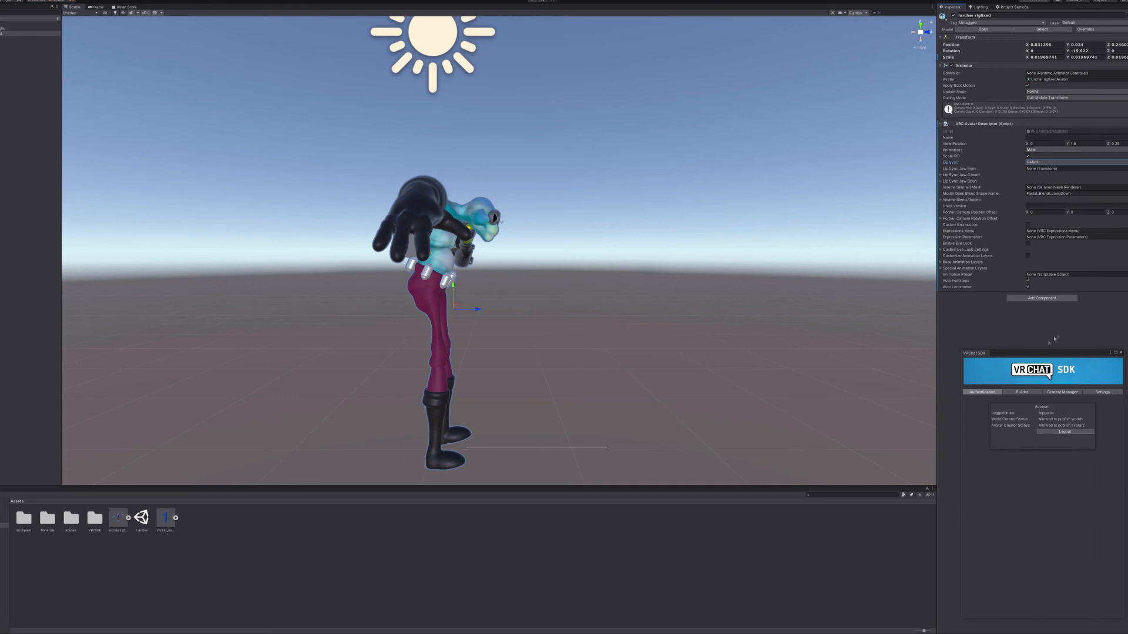
Open the VRChat SDK builder and examine the avatar's validation messages and performance ratings.
{"action": "left_click", "coordinate": [1022, 393]}
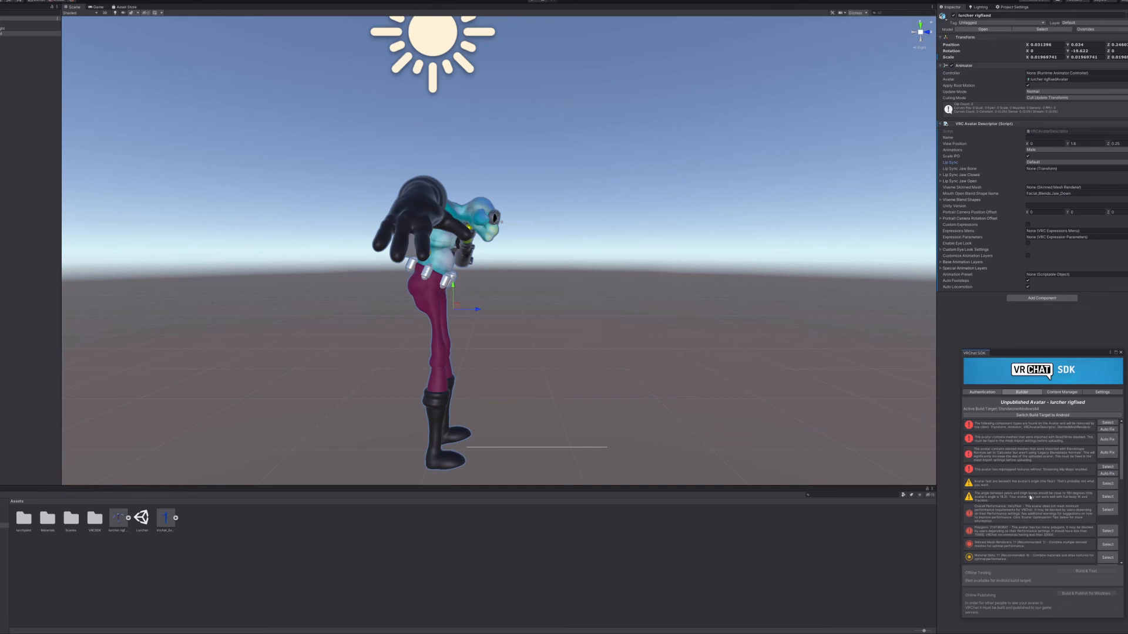
{"action": "left_click_drag", "start_coordinate": [1014, 356], "coordinate": [800, 298]}
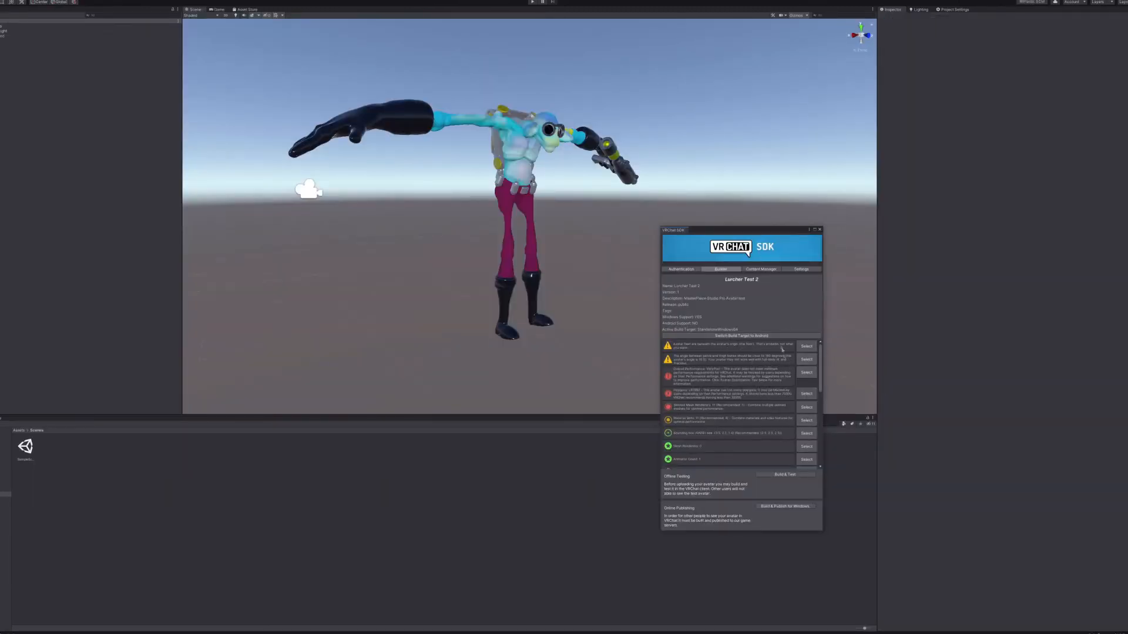
{"action": "scroll", "coordinate": [781, 410], "scroll_direction": "down", "scroll_amount": 5}
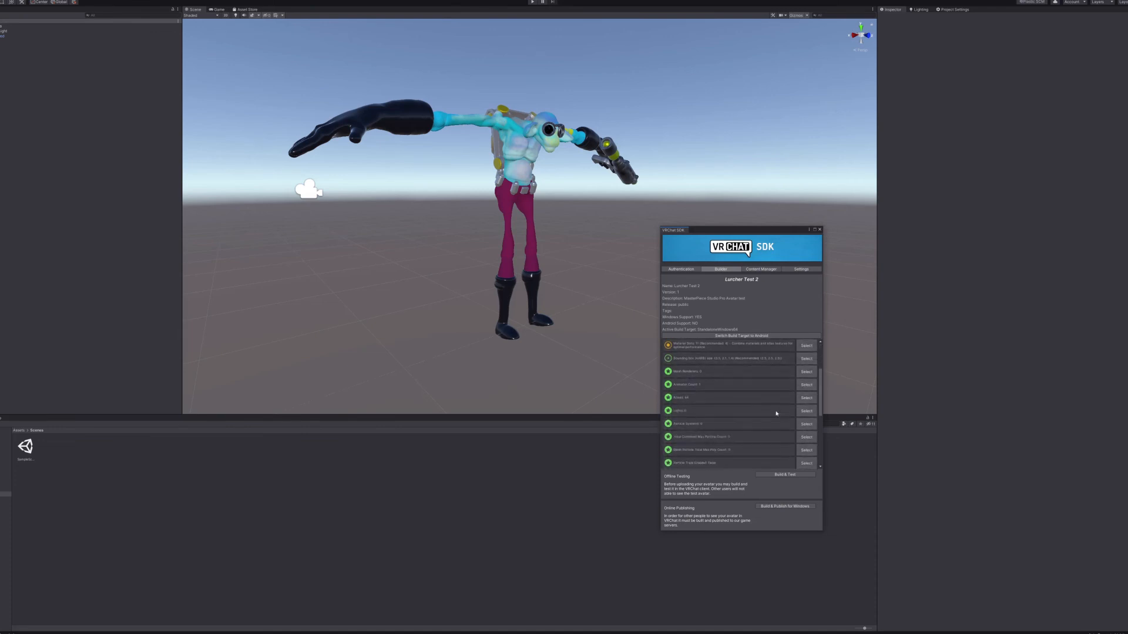
{"action": "scroll", "coordinate": [769, 413], "scroll_direction": "up", "scroll_amount": 4}
{"action": "scroll", "coordinate": [762, 415], "scroll_direction": "up", "scroll_amount": 2}
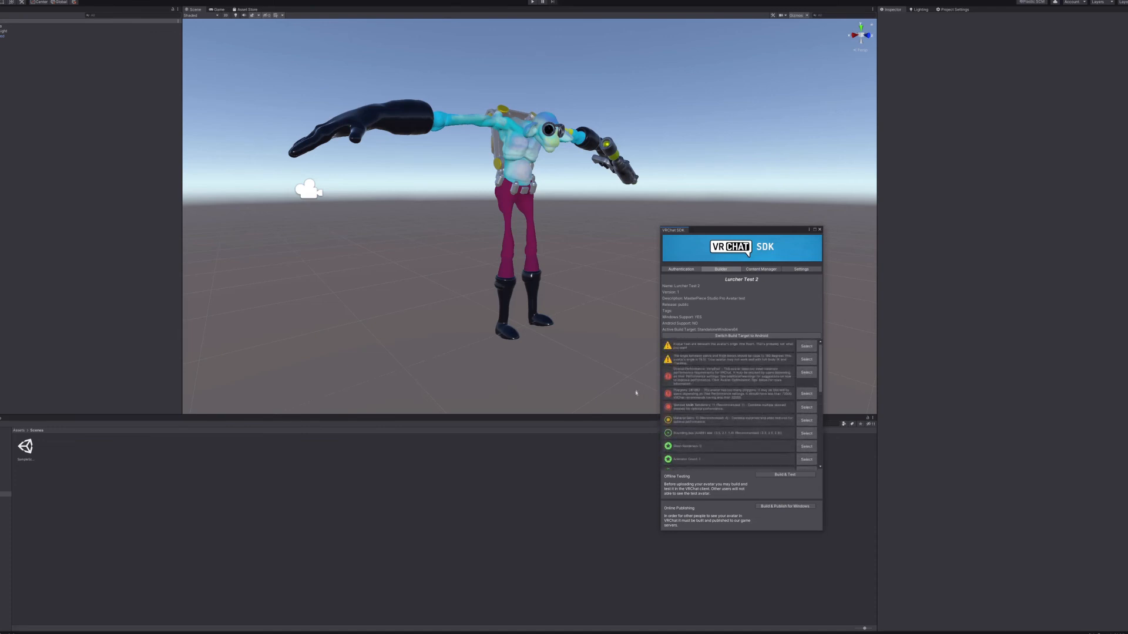
{"action": "scroll", "coordinate": [749, 390], "scroll_direction": "down", "scroll_amount": 5}
{"action": "scroll", "coordinate": [758, 396], "scroll_direction": "up", "scroll_amount": 3}
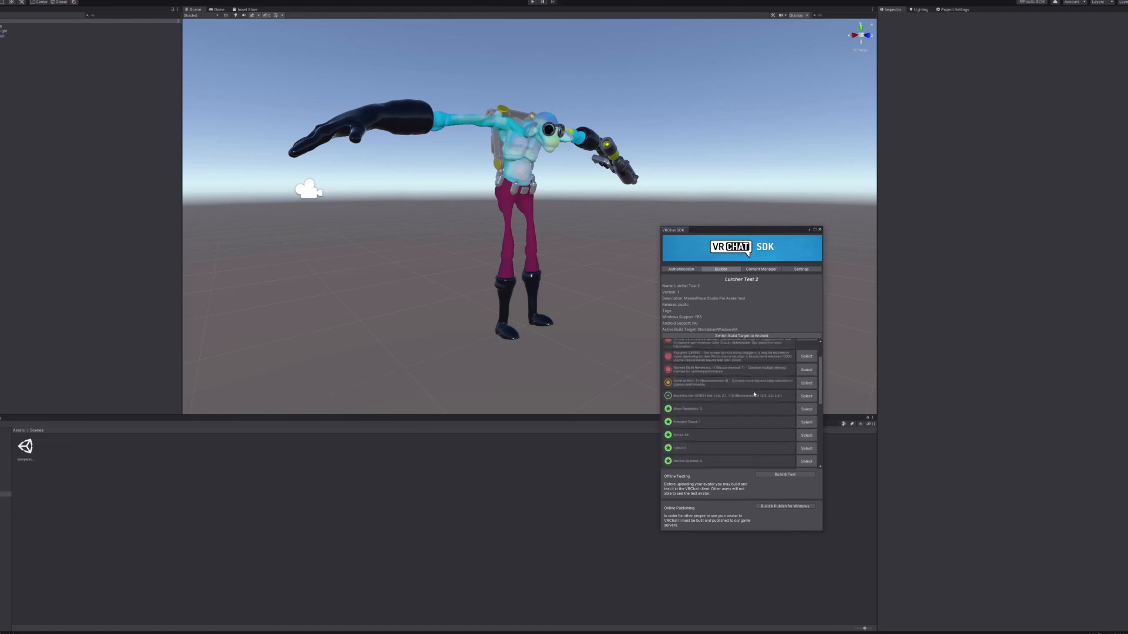
{"action": "scroll", "coordinate": [697, 383], "scroll_direction": "up", "scroll_amount": 1}
{"action": "scroll", "coordinate": [723, 385], "scroll_direction": "down", "scroll_amount": 2}
{"action": "scroll", "coordinate": [755, 387], "scroll_direction": "up", "scroll_amount": 4}
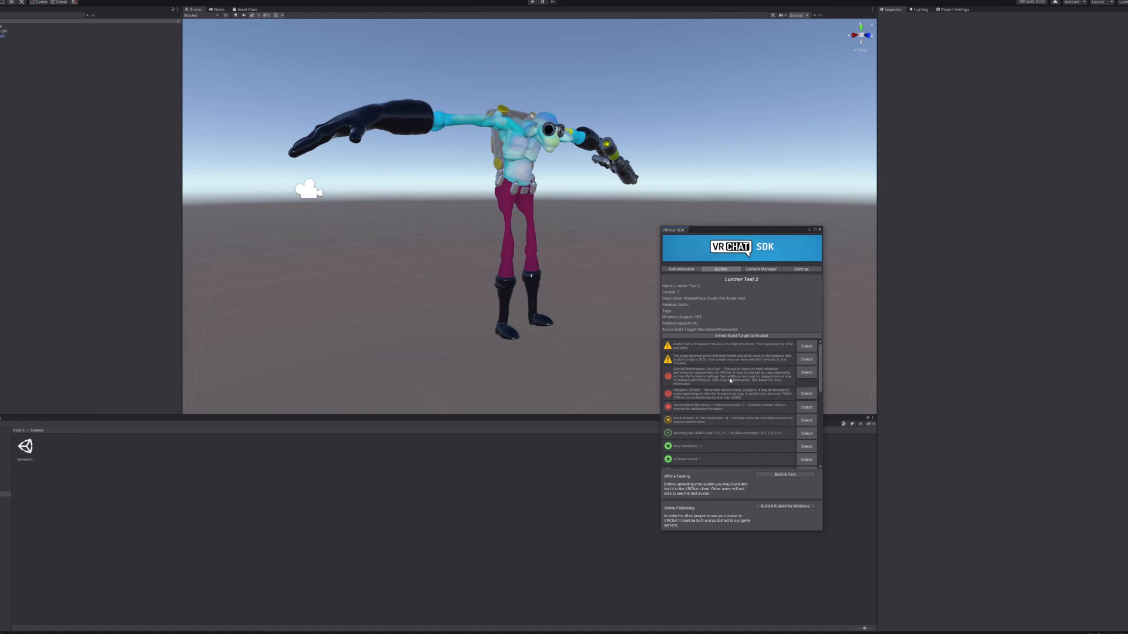
{"action": "scroll", "coordinate": [758, 384], "scroll_direction": "down", "scroll_amount": 1}
{"action": "scroll", "coordinate": [750, 384], "scroll_direction": "down", "scroll_amount": 4}
{"action": "scroll", "coordinate": [759, 392], "scroll_direction": "up", "scroll_amount": 5}
{"action": "scroll", "coordinate": [726, 427], "scroll_direction": "down", "scroll_amount": 10}
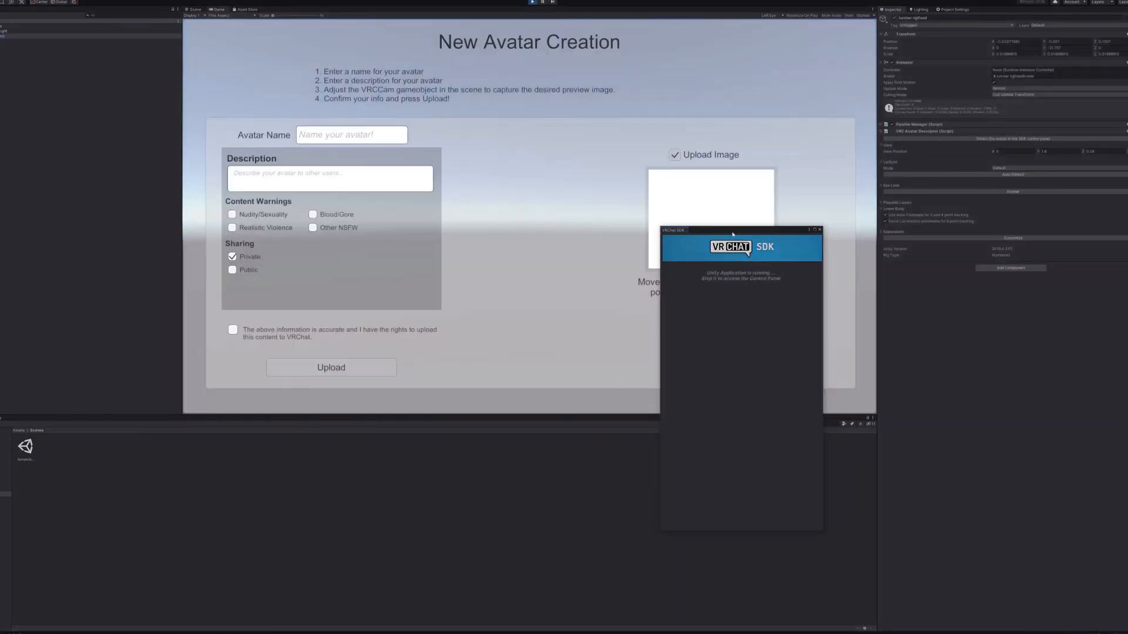
Enable image upload for the avatar and move VRCCam up and back to frame the character's upper body in the preview.
{"action": "left_click_drag", "start_coordinate": [732, 232], "coordinate": [996, 309]}
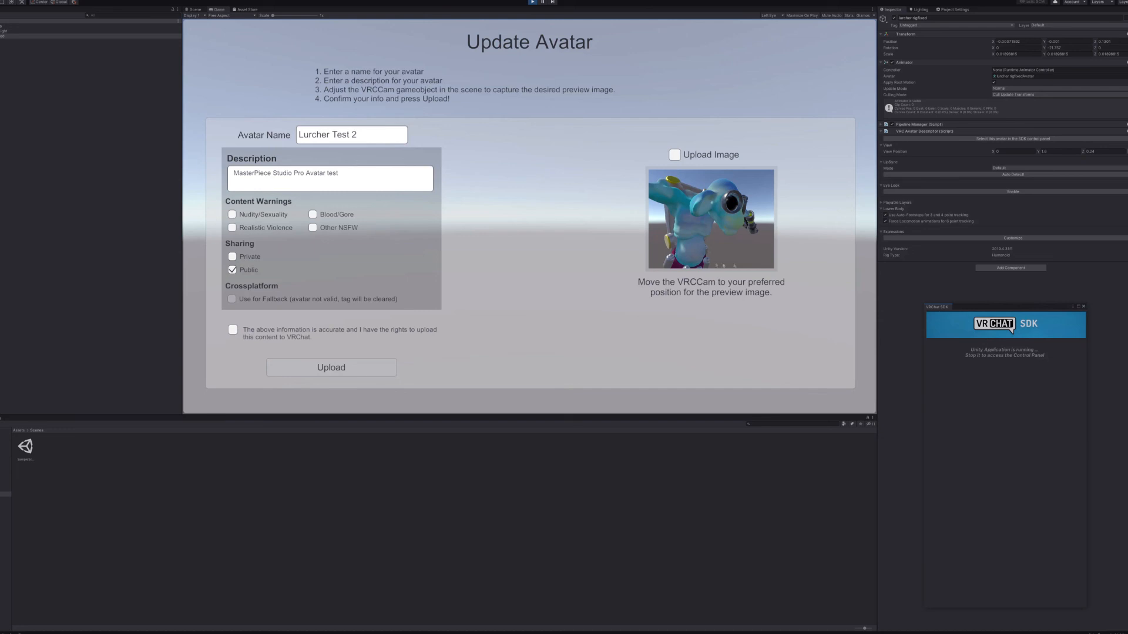
{"action": "left_click", "coordinate": [675, 155]}
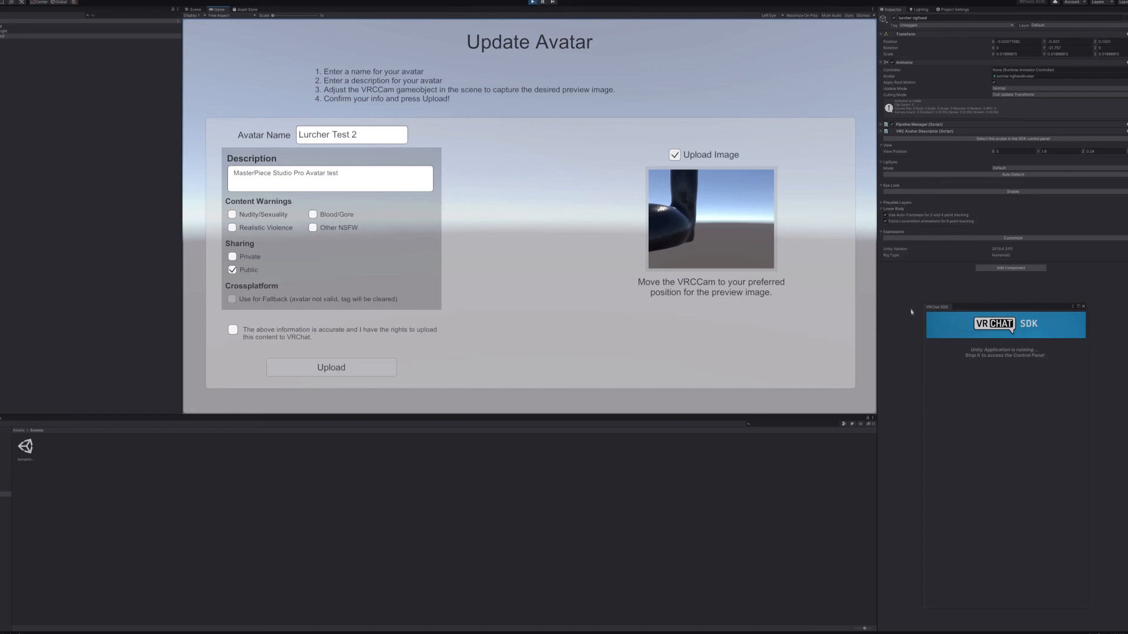
{"action": "left_click", "coordinate": [543, 3]}
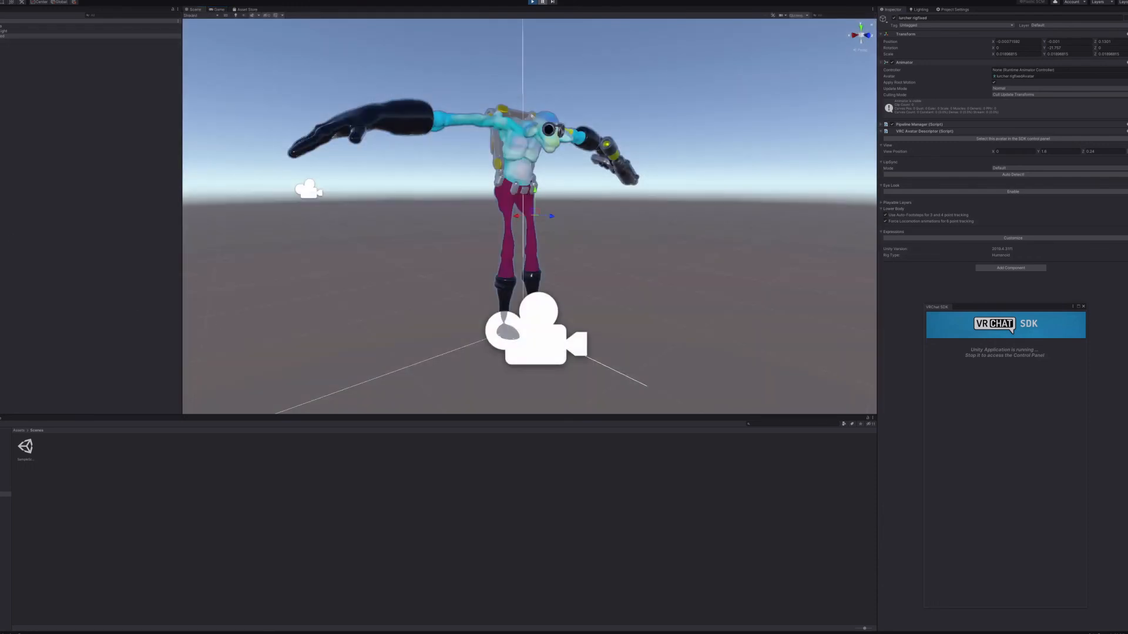
{"action": "left_click", "coordinate": [24, 45]}
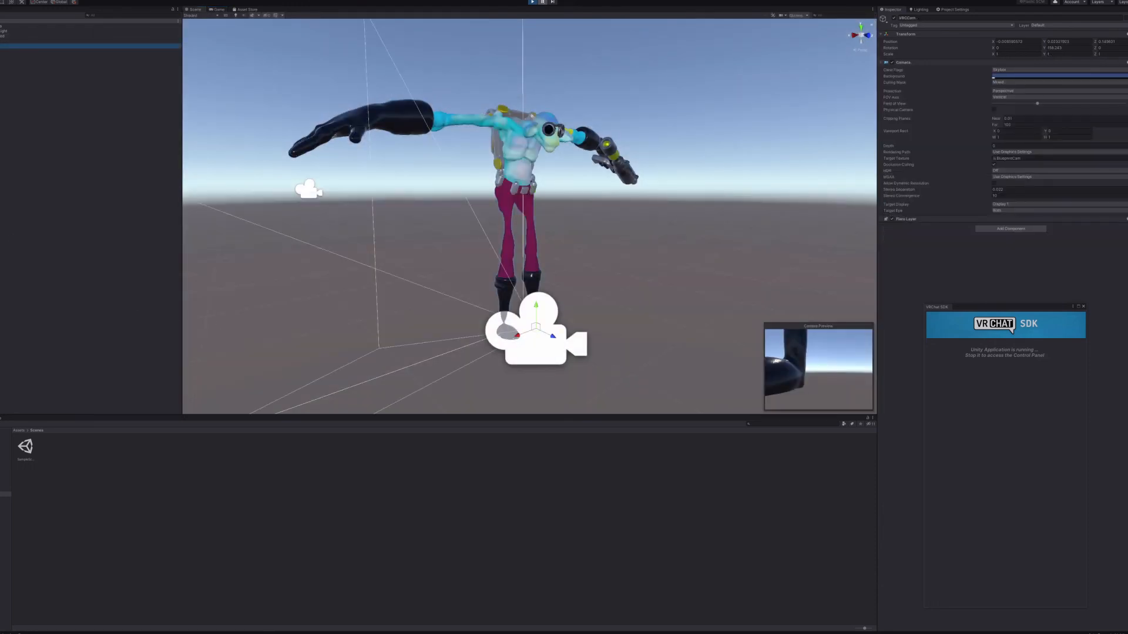
{"action": "left_click_drag", "start_coordinate": [547, 339], "coordinate": [676, 106]}
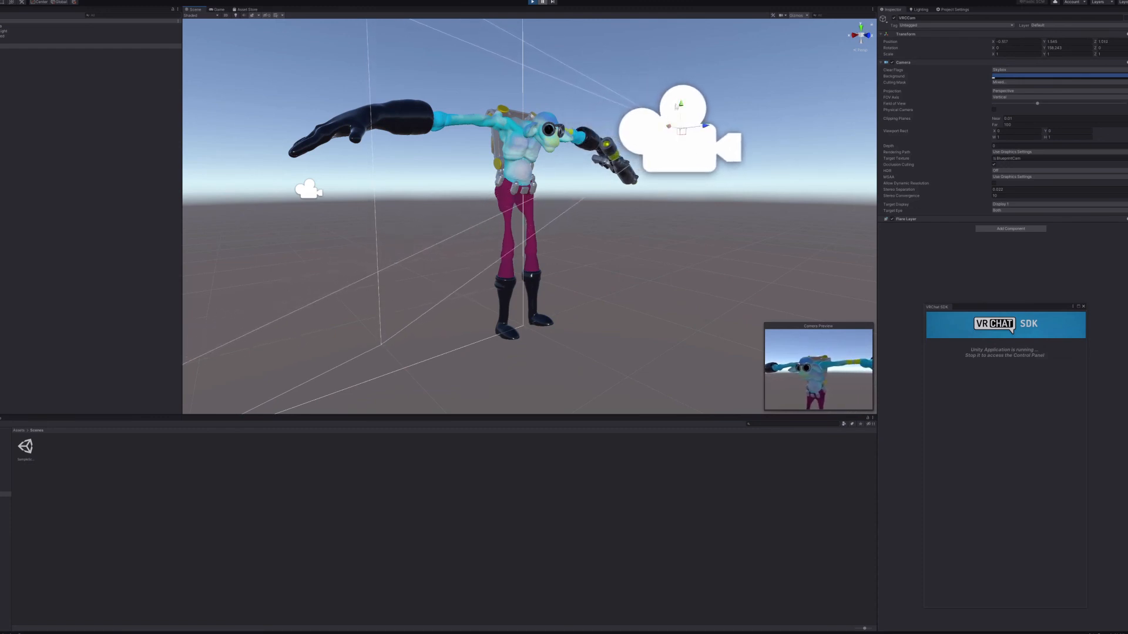
{"action": "left_click", "coordinate": [542, 2]}
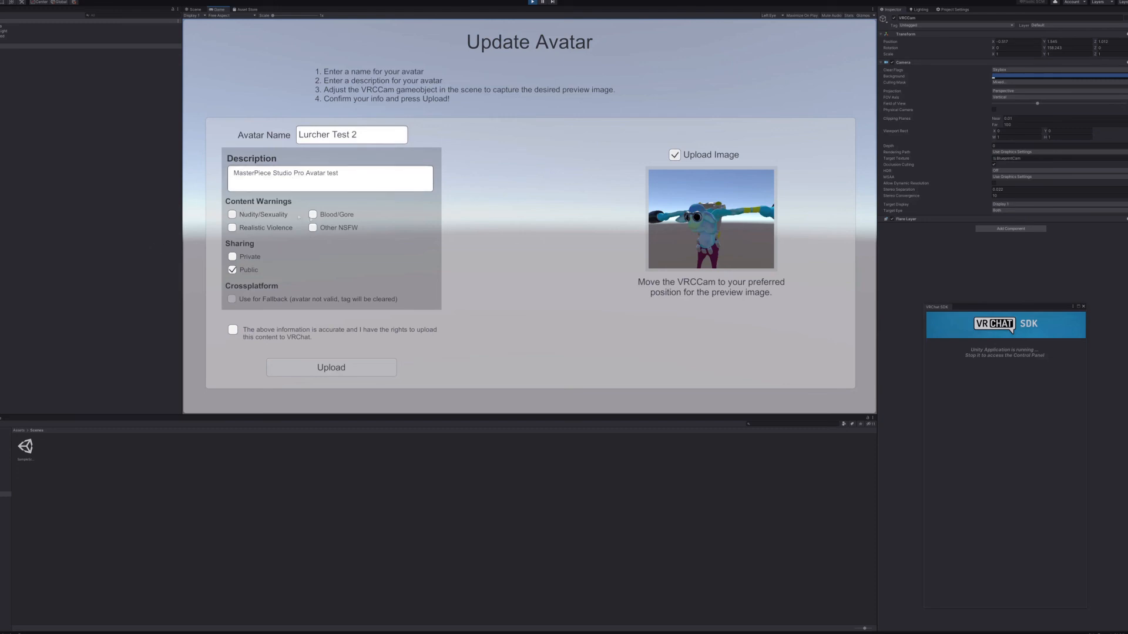
Set the avatar's sharing to Public and confirm the statement that the information is accurate and the upload rights are held.
{"action": "left_click", "coordinate": [232, 258]}
{"action": "left_click", "coordinate": [232, 270]}
{"action": "left_click", "coordinate": [232, 257]}
{"action": "left_click", "coordinate": [233, 269]}
{"action": "left_click", "coordinate": [233, 257]}
{"action": "left_click", "coordinate": [232, 269]}
{"action": "left_click", "coordinate": [233, 330]}
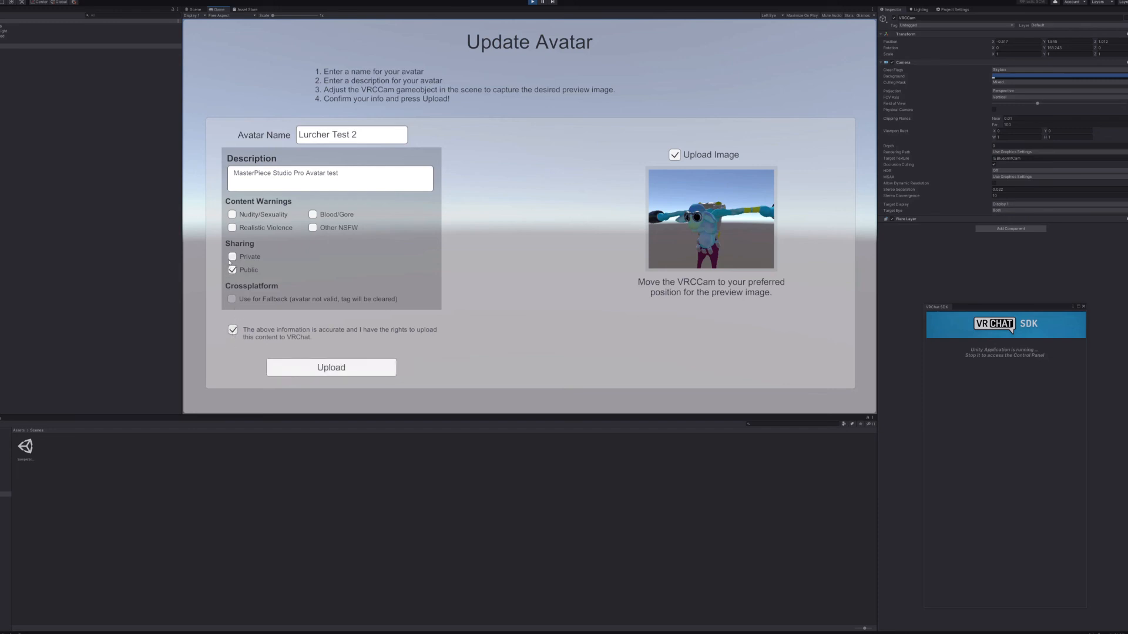